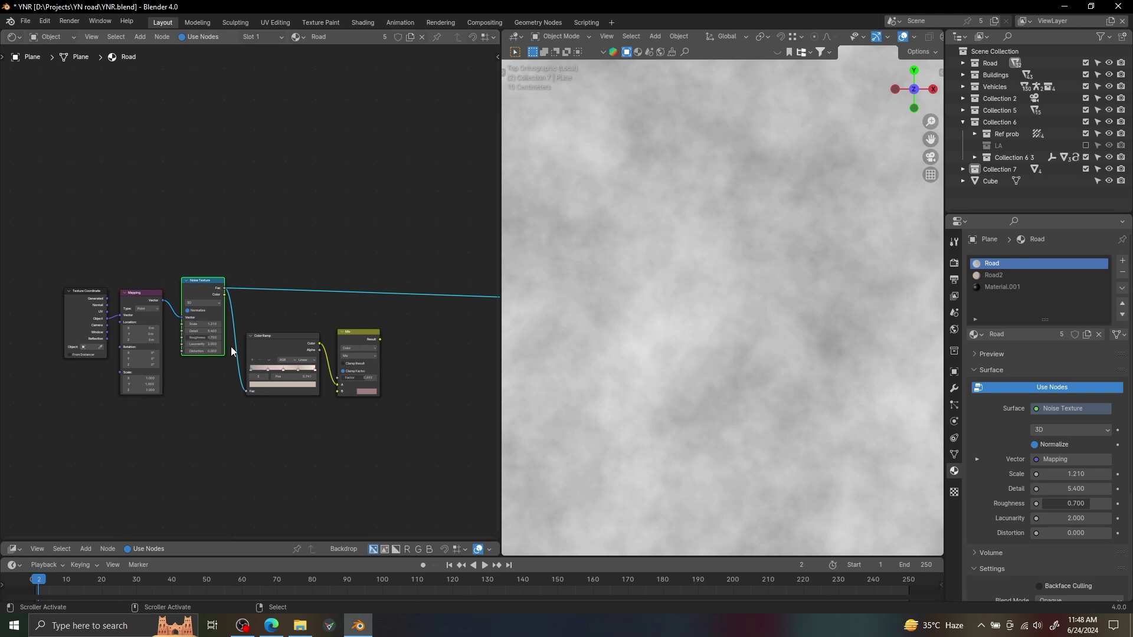
Preview the output of the pink Color Ramp on the plane
middle_drag(231, 351, 232, 335)
scroll(276, 321, up, 2)
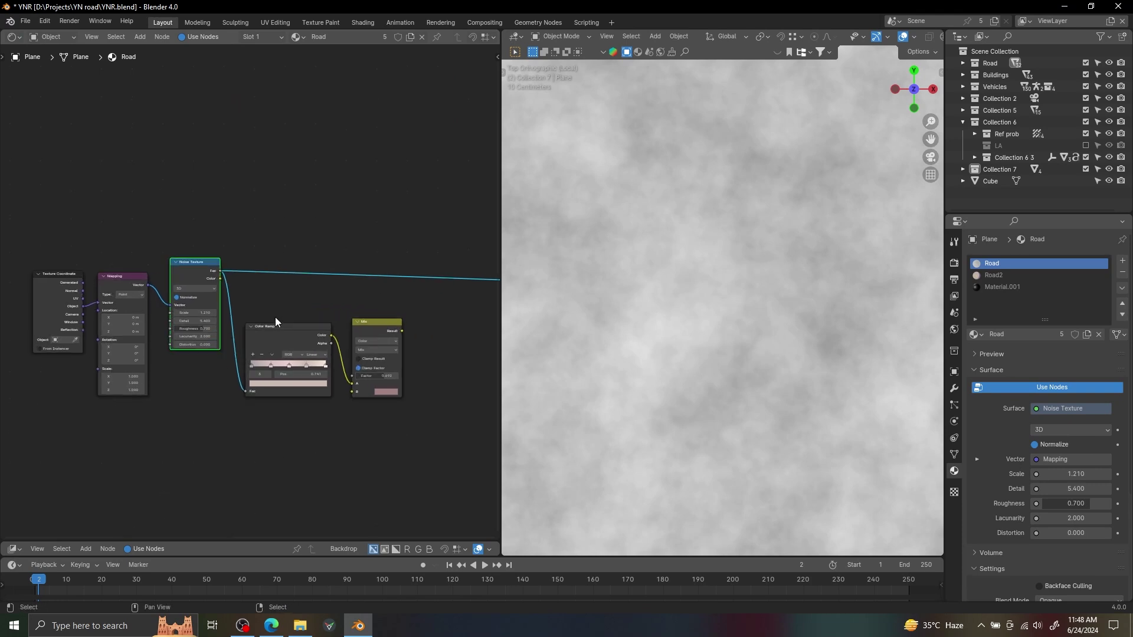
drag(189, 266, 190, 266)
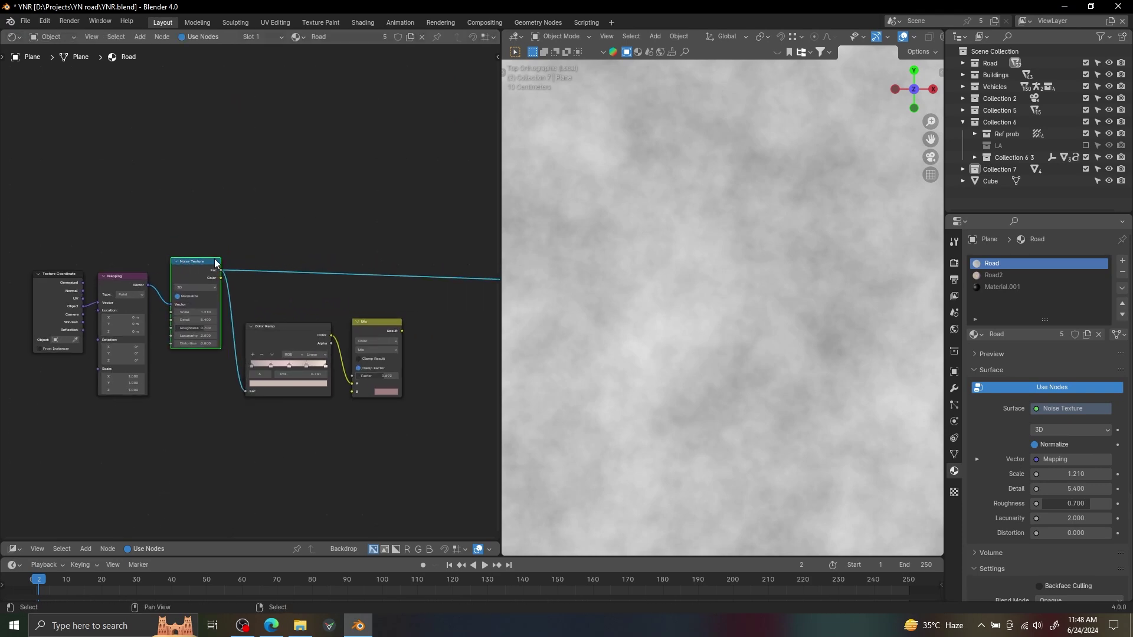
ctrl+shift+click(287, 341)
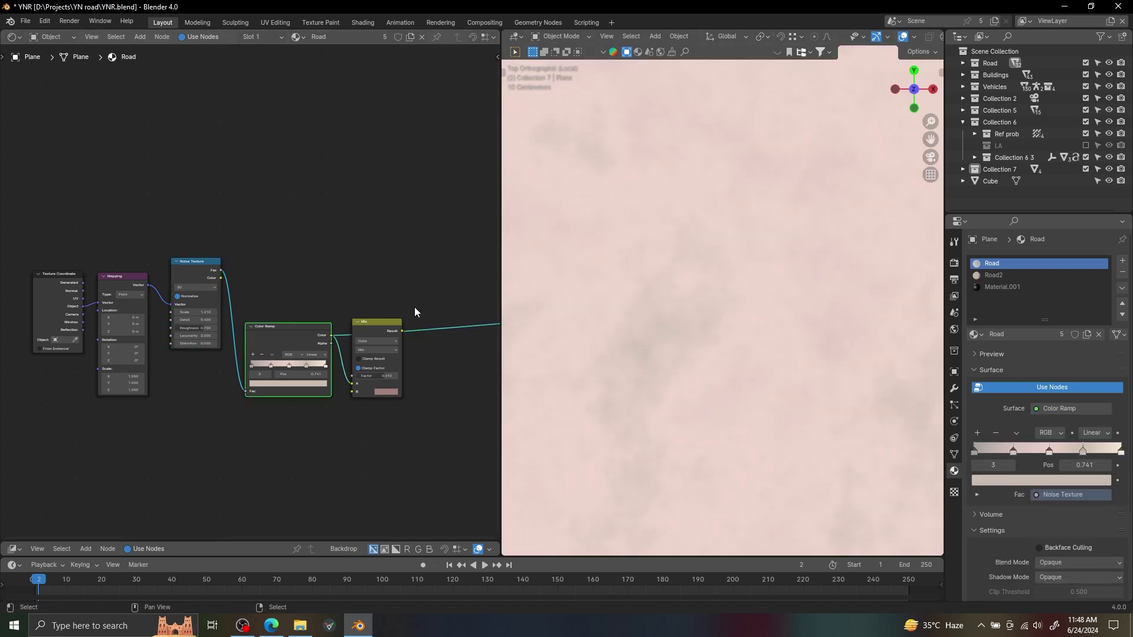
Preview the Mix node's result on the plane and try a factor of 0.525
ctrl+middle_drag(359, 367, 281, 330)
scroll(438, 316, down, 5)
middle_drag(432, 328, 303, 313)
drag(384, 314, 329, 218)
ctrl+shift+click(366, 271)
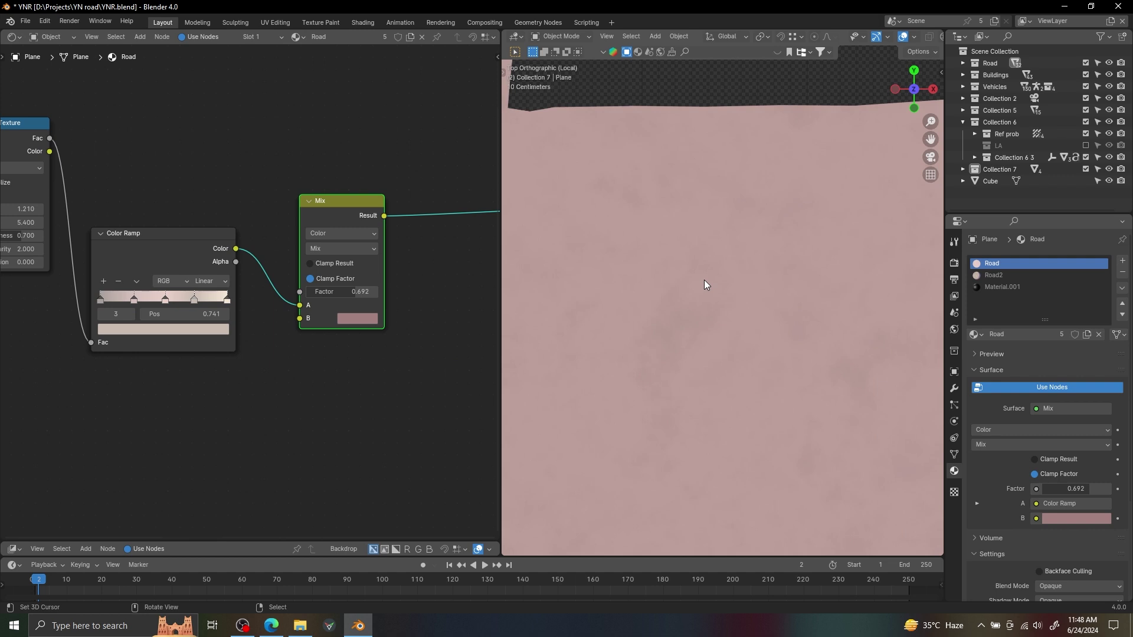
mouse_move(358, 293)
mouse_down()
mouse_move(313, 293)
mouse_move(378, 292)
mouse_move(307, 292)
mouse_move(343, 292)
mouse_up()
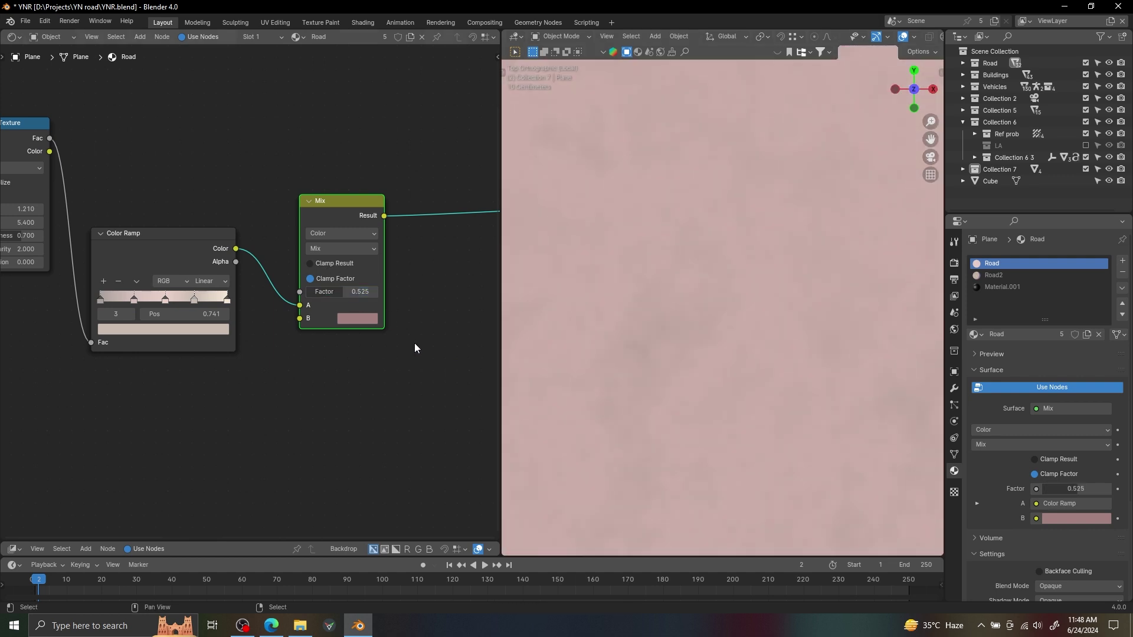
key(ctrl+z)
Move the second noise chain, from Texture Coordinate to its black-and-white Color Ramp, directly below the first noise chain
scroll(348, 330, down, 2)
ctrl+alt+drag(225, 301, 227, 313)
alt+drag(228, 313, 350, 304)
ctrl+alt+drag(350, 304, 326, 288)
drag(201, 422, 354, 508)
key(g)
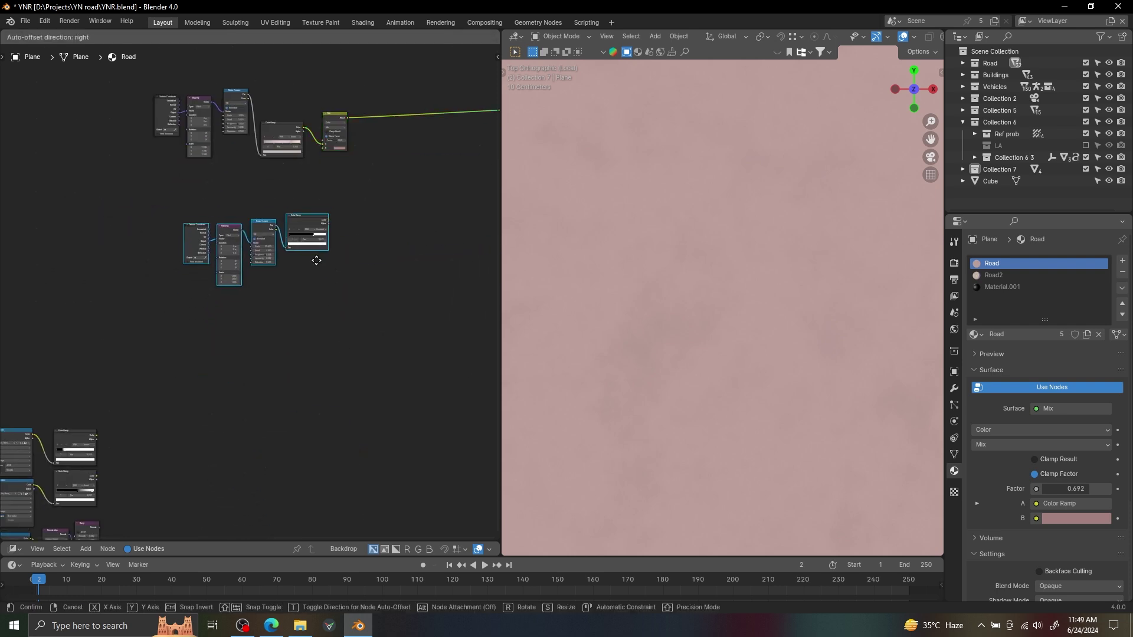
click(316, 240)
Preview the constant black-and-white Color Ramp of the second noise chain
middle_drag(316, 240, 321, 388)
scroll(321, 388, up, 3)
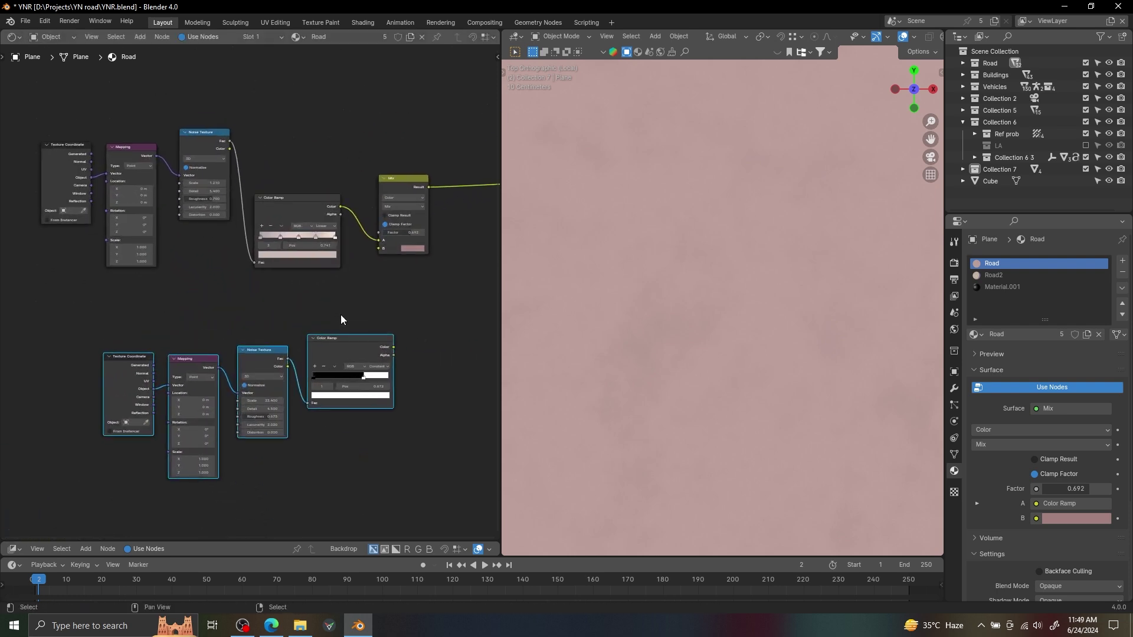
ctrl+shift+click(353, 347)
middle_drag(389, 324, 340, 324)
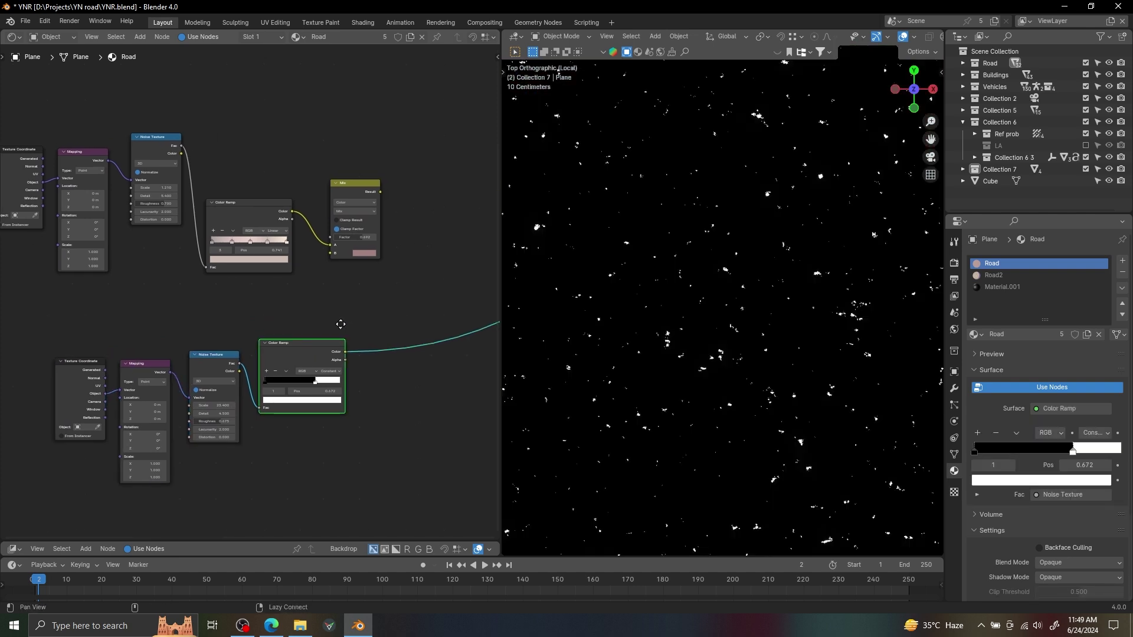
Duplicate the Mix node after itself, set it to Add with factor 0.817, and feed the second noise chain's Color Ramp into input B
ctrl+shift+click(349, 192)
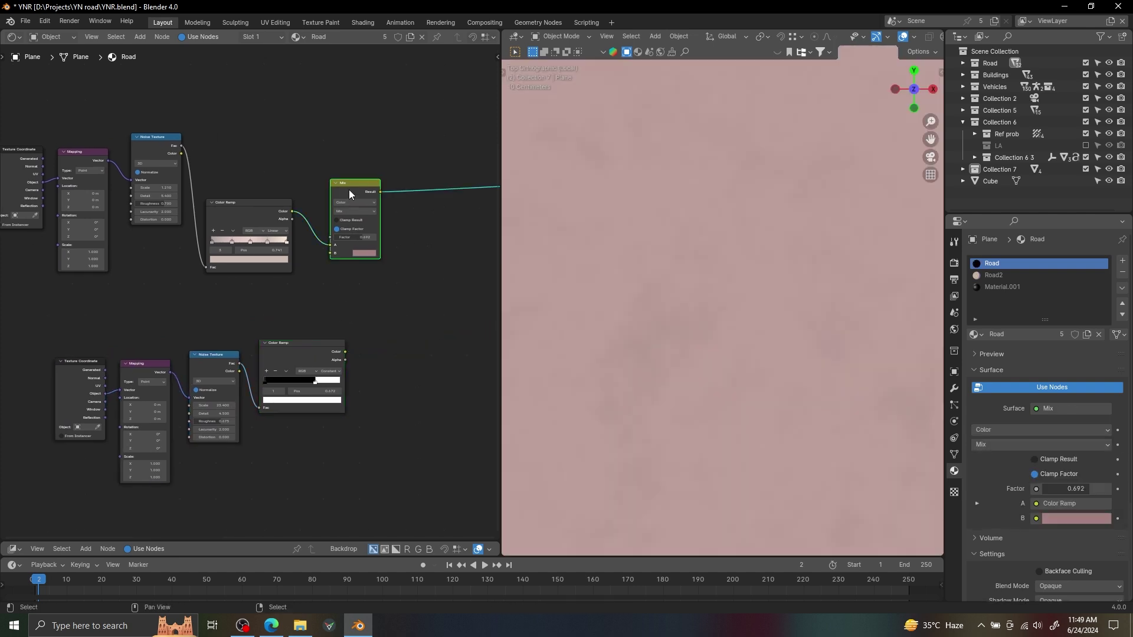
key(shift+d)
click(428, 184)
click(429, 202)
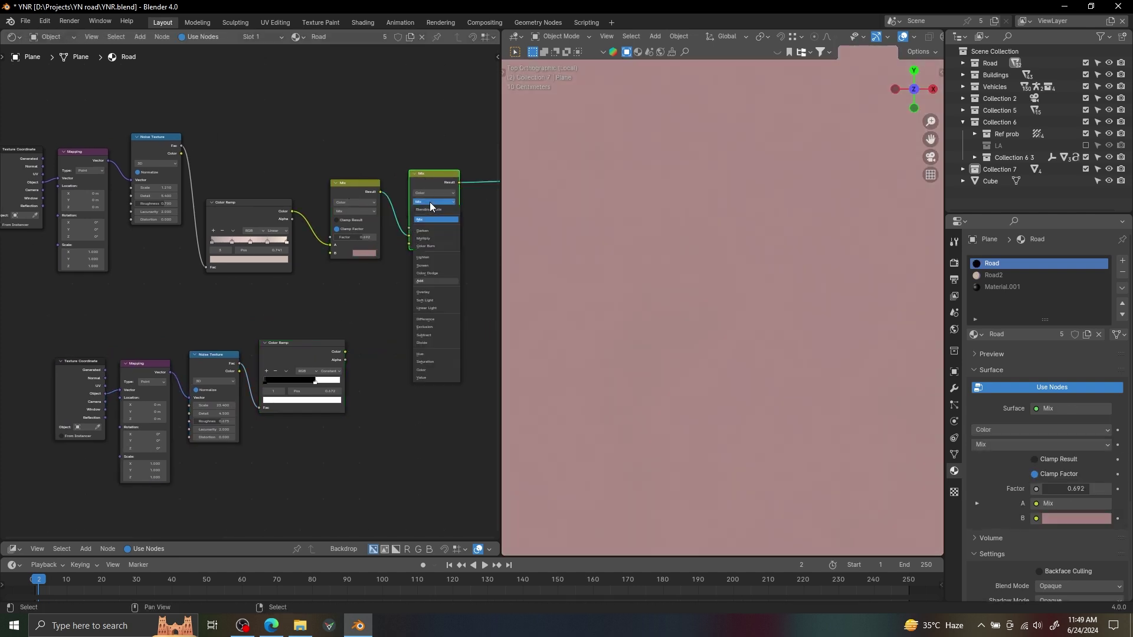
click(434, 294)
drag(345, 353, 448, 232)
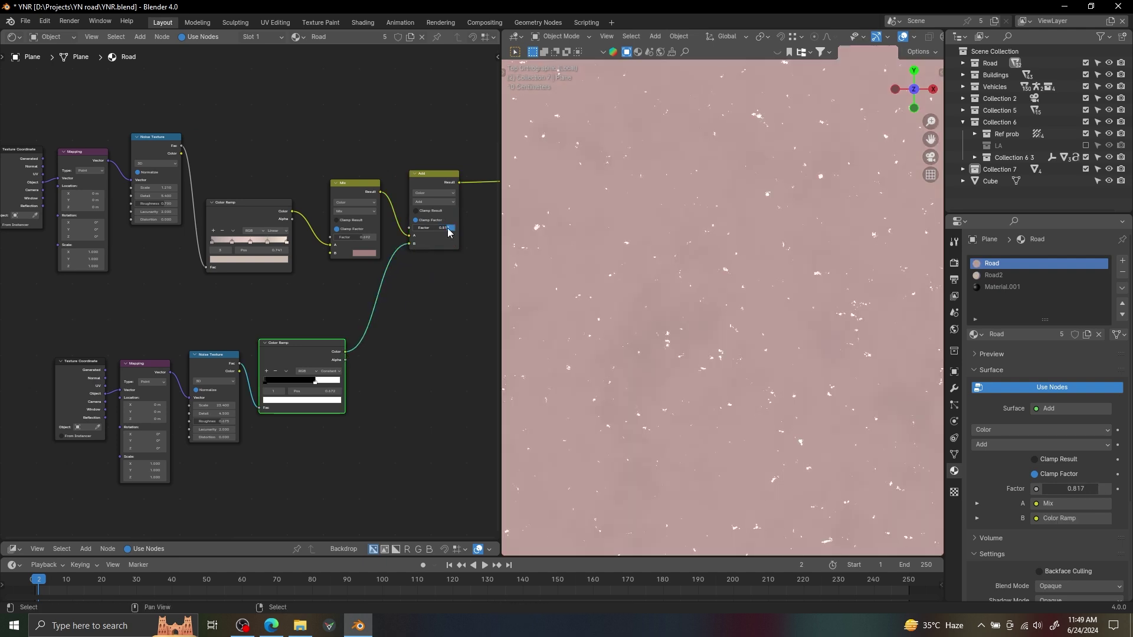
Move the image texture group with its mapping, Color Ramp, Normal Map and Bump nodes below the second noise chain
scroll(231, 305, down, 5)
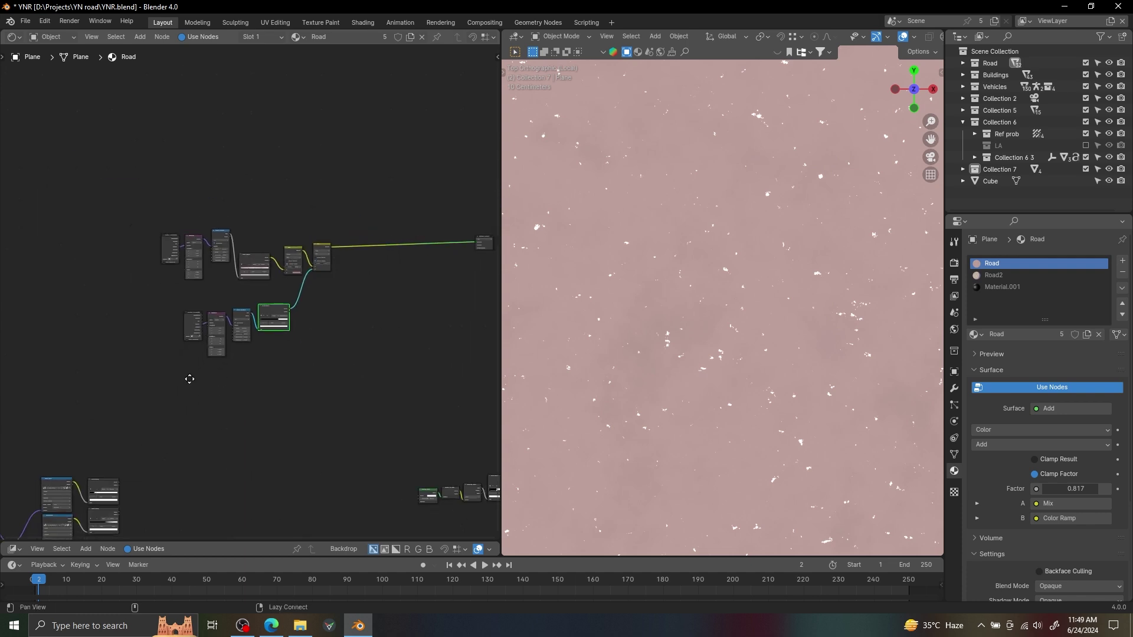
drag(24, 388, 183, 531)
key(g)
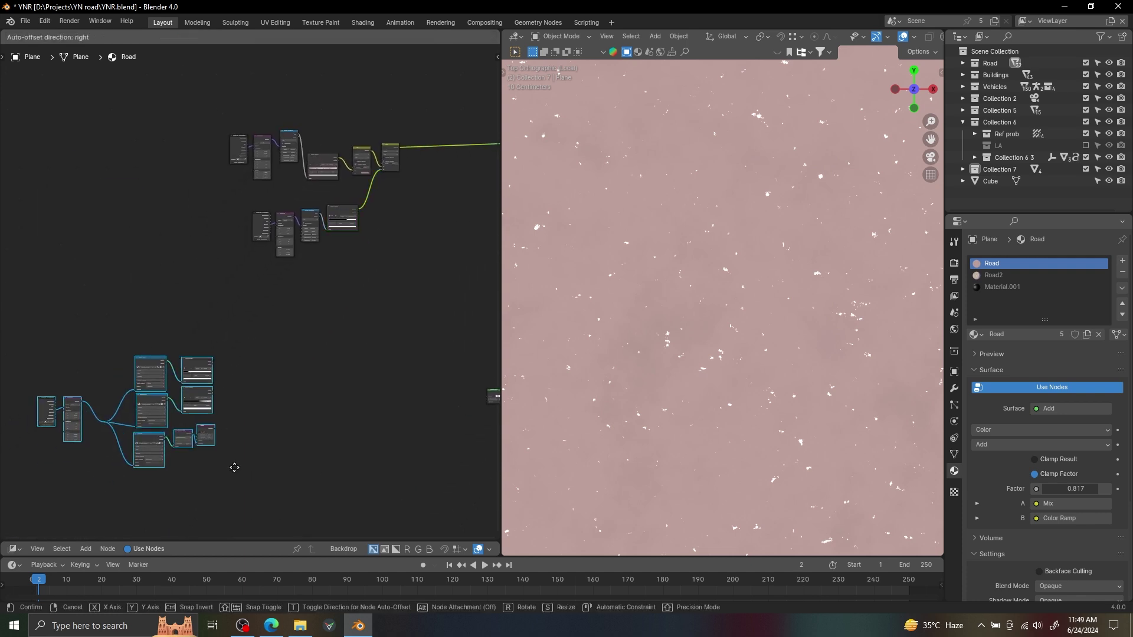
click(390, 382)
Preview the Base Color, Roughness and Normal image textures one after another
scroll(371, 364, up, 5)
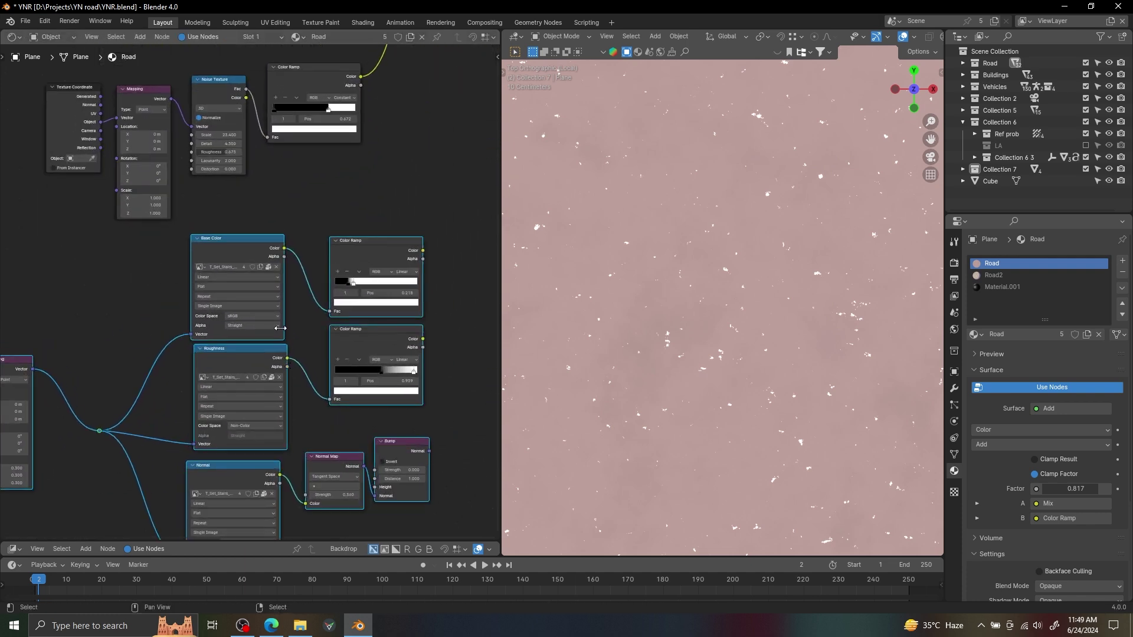
ctrl+shift+click(247, 249)
middle_drag(376, 317, 360, 265)
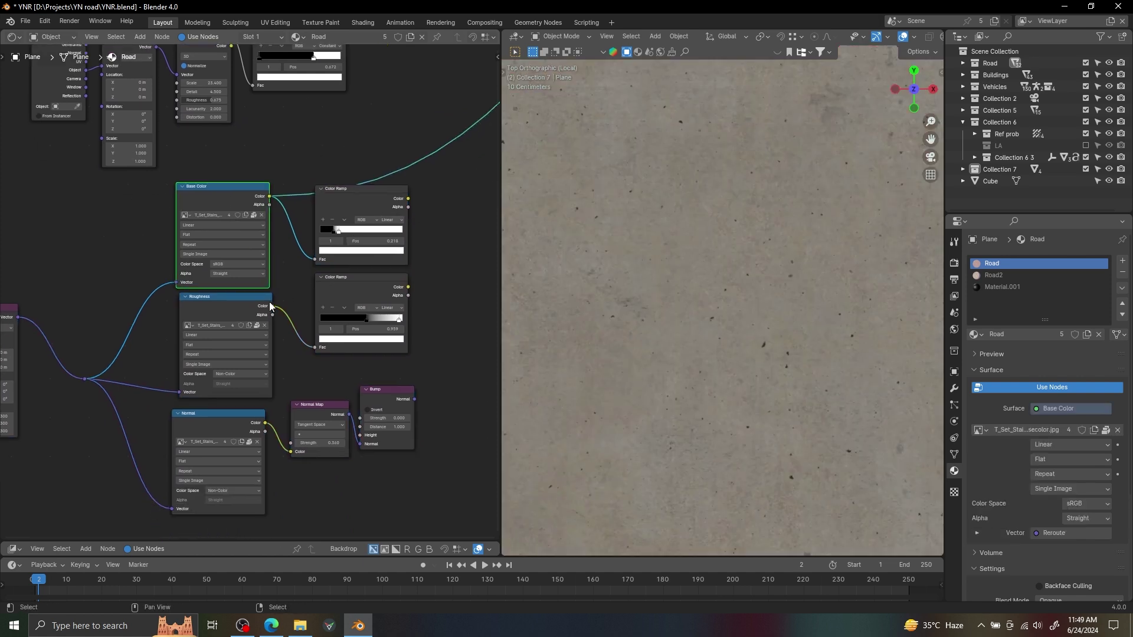
ctrl+shift+click(240, 307)
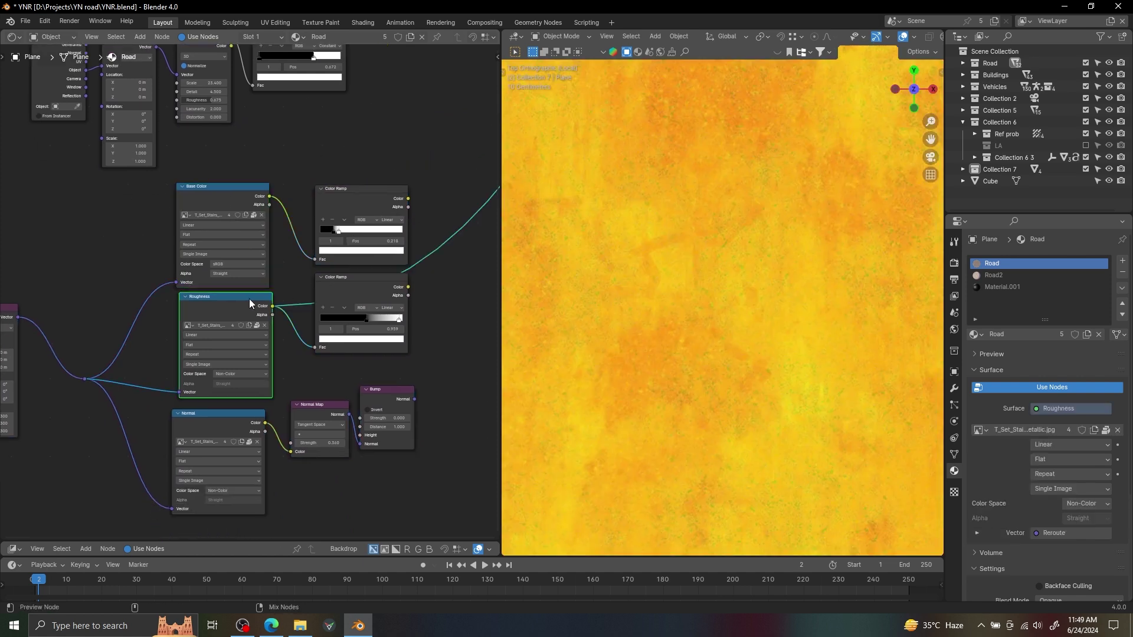
ctrl+shift+click(219, 420)
middle_drag(220, 409, 165, 474)
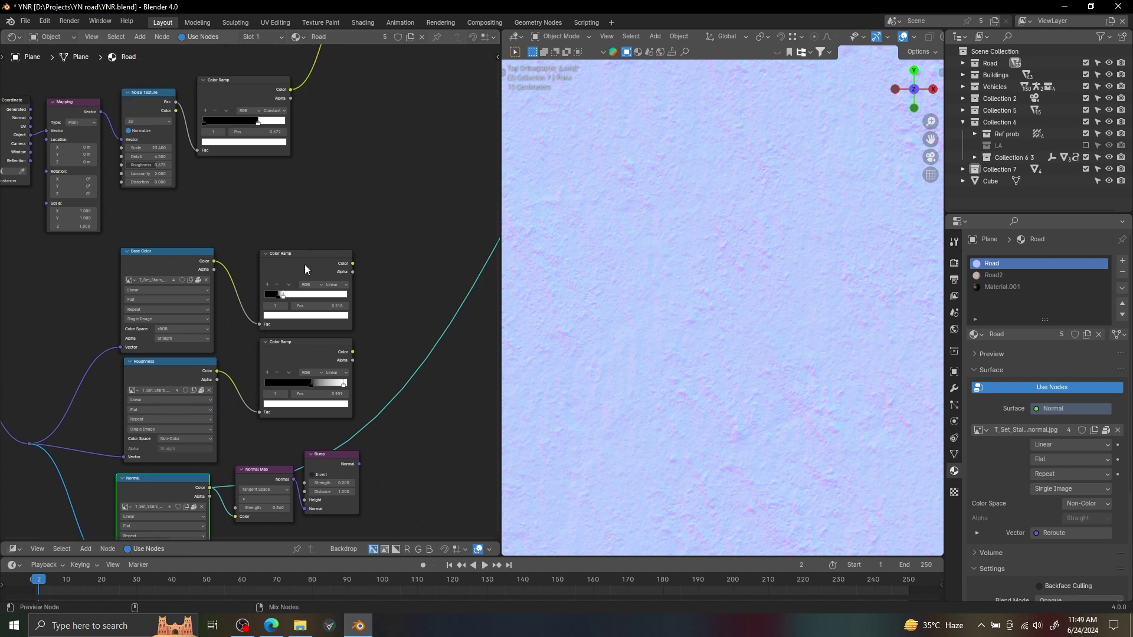
Compare the previews of the Color Ramps fed by the Base Color and Roughness textures
ctrl+shift+click(306, 268)
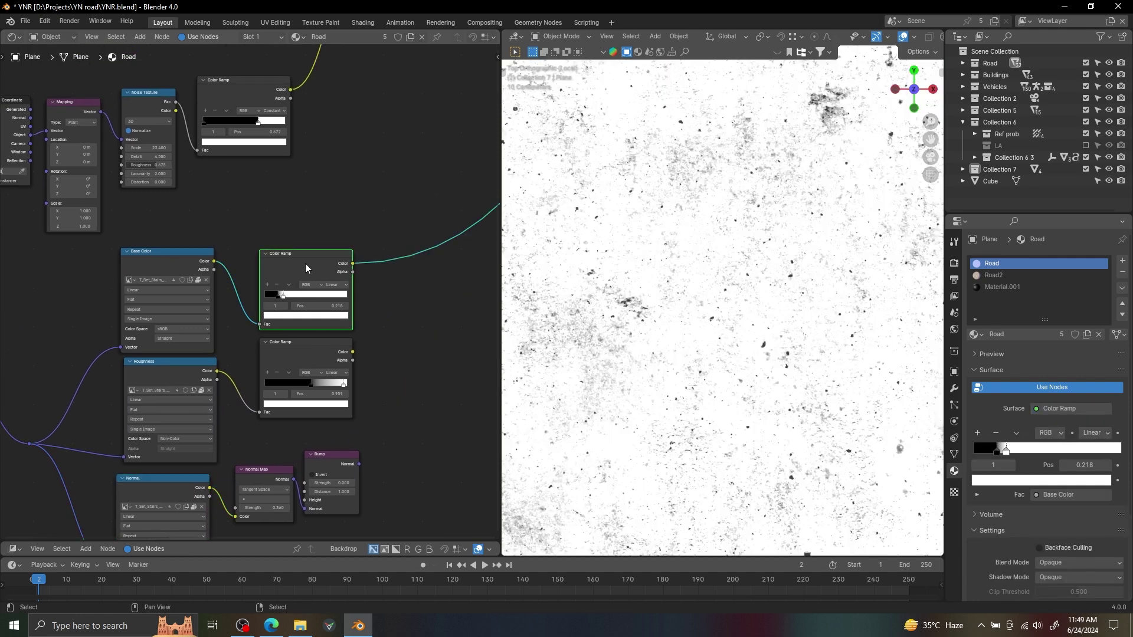
ctrl+shift+click(303, 348)
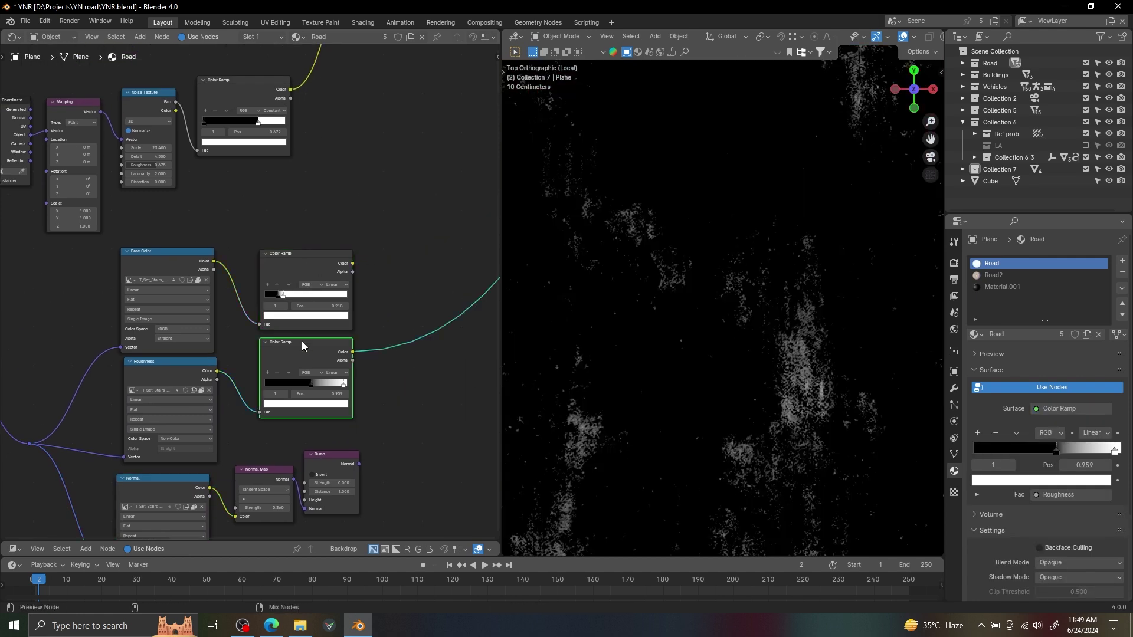
ctrl+shift+click(316, 265)
middle_drag(334, 241, 316, 387)
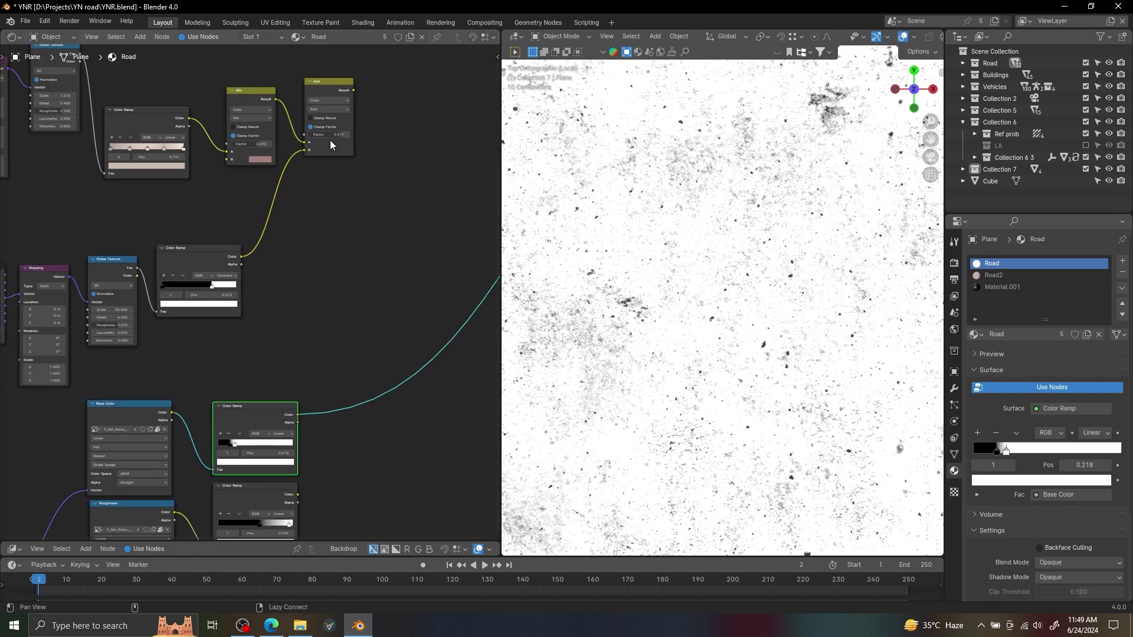
Duplicate the Add node after itself, set it to Multiply, and connect the Base Color texture's Color Ramp to input B
click(323, 89)
ctrl+shift+click(323, 89)
key(shift+d)
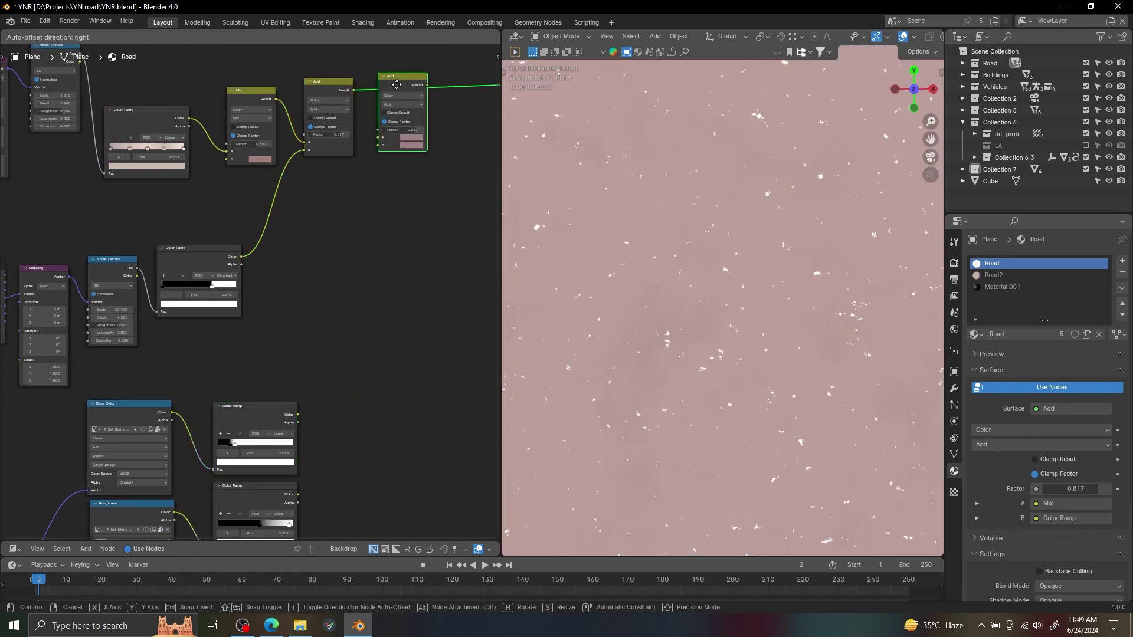
click(401, 88)
drag(401, 87, 421, 269)
click(424, 287)
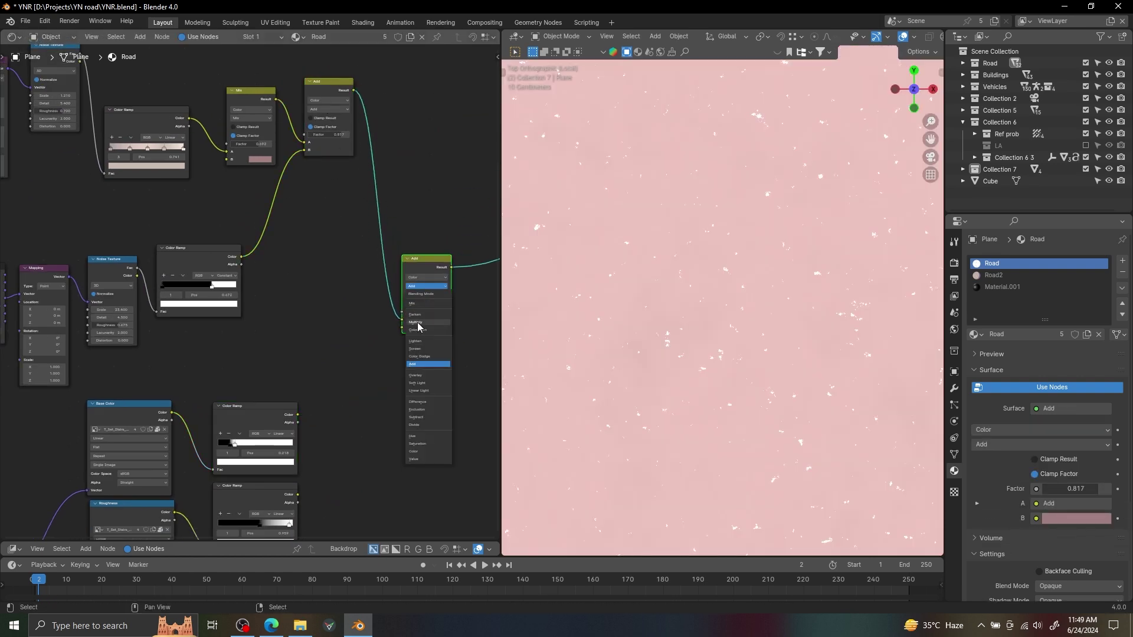
click(416, 324)
drag(297, 415, 398, 329)
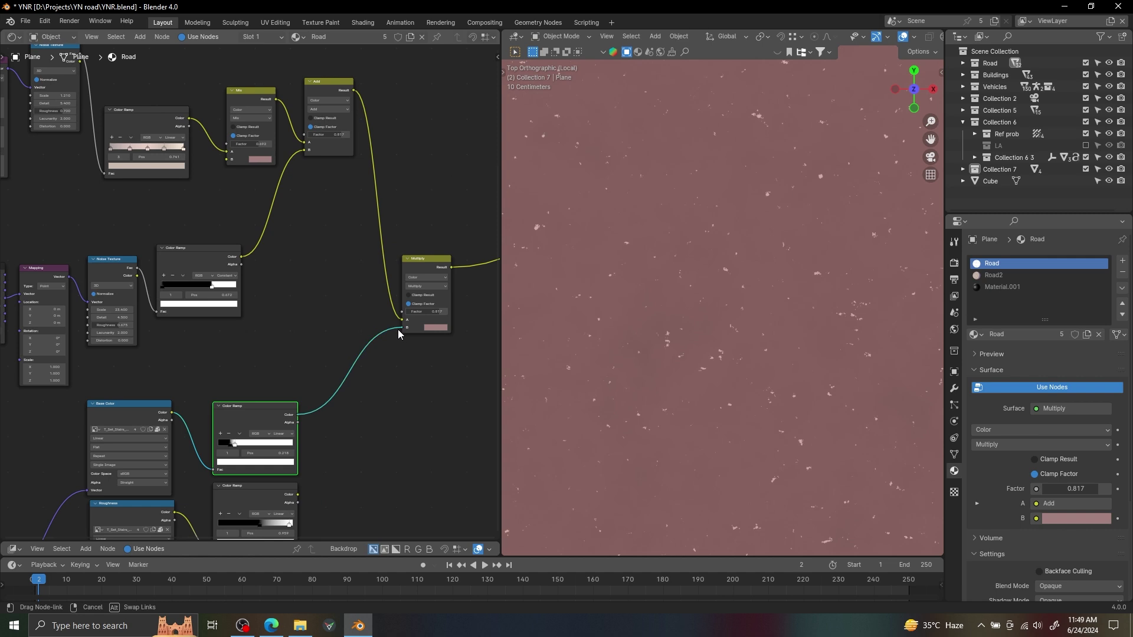
Set the Multiply node's factor to 0.625
drag(349, 390, 356, 384)
scroll(429, 331, up, 2)
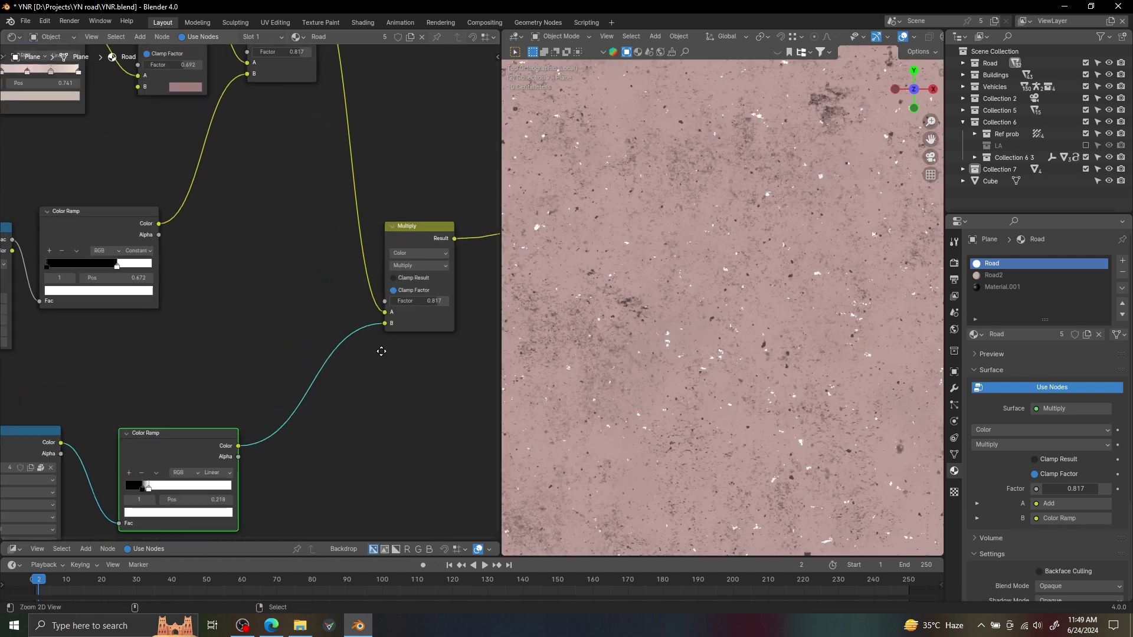
mouse_move(433, 303)
mouse_down()
mouse_move(402, 302)
mouse_move(413, 303)
mouse_up()
Preview the Color Ramp driven by the Roughness texture
scroll(367, 316, down, 3)
middle_drag(313, 347, 314, 231)
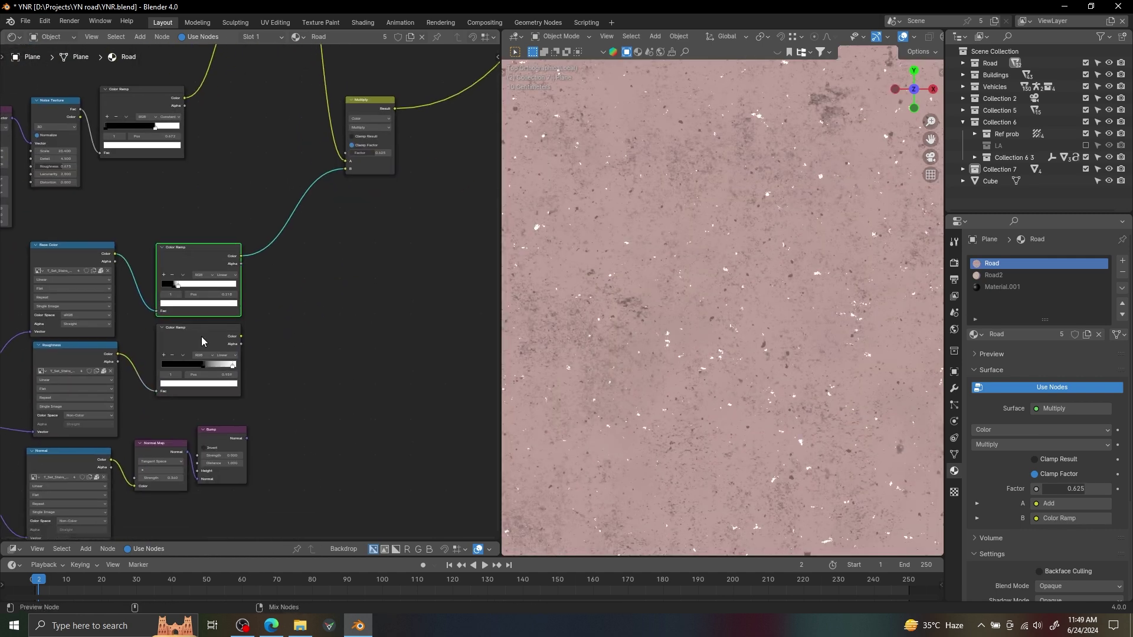
ctrl+shift+click(201, 336)
middle_drag(201, 339, 157, 396)
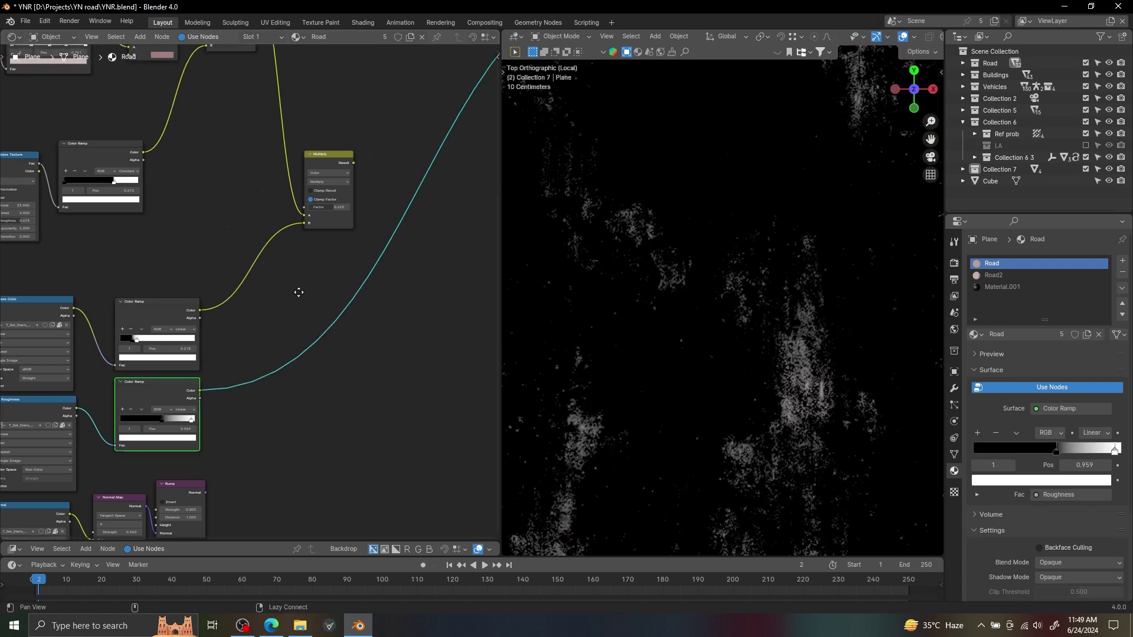
Duplicate the Multiply node after itself, set it to Add, and connect the Roughness texture's Color Ramp to input B
ctrl+shift+click(319, 163)
key(shift+d)
click(396, 147)
click(396, 168)
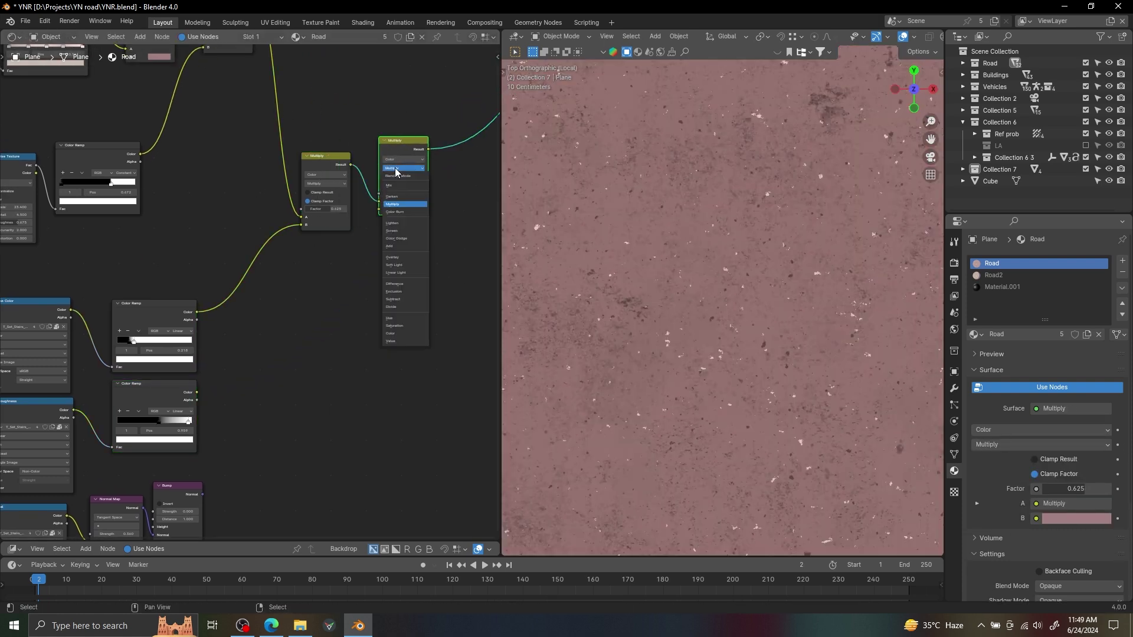
click(390, 246)
drag(196, 392, 403, 238)
Set the new Add node's factor to 0.908
middle_drag(404, 239, 336, 306)
scroll(336, 307, up, 3)
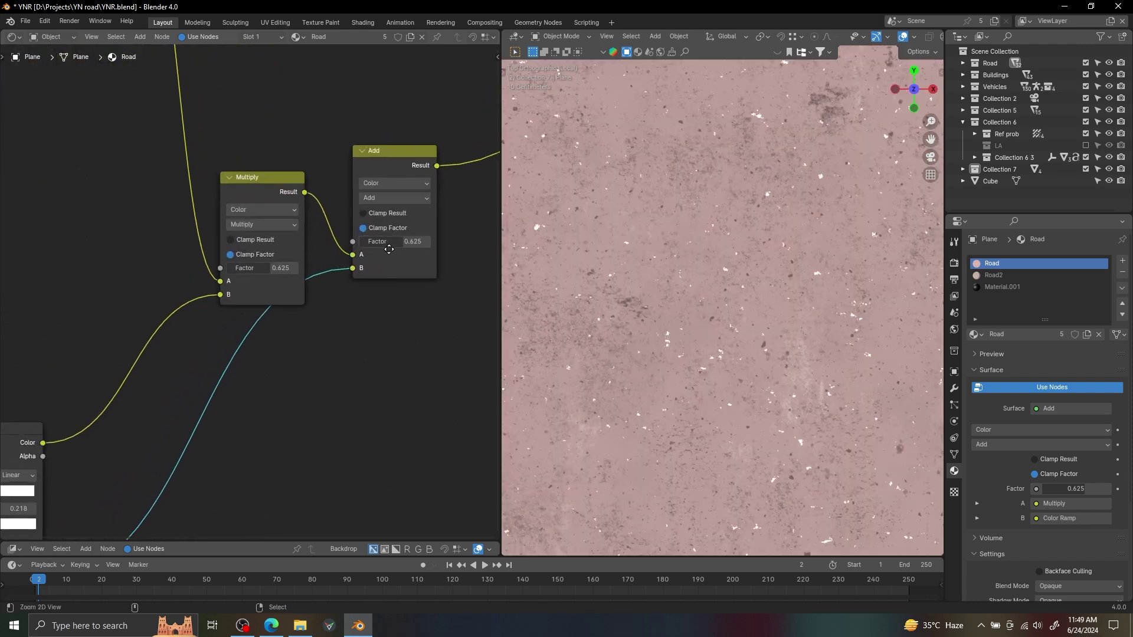
drag(408, 242, 424, 240)
Move the chain of Diffuse BSDF, Shader to RGB, Separate Color and Color Ramp nodes beside the Bump node
scroll(344, 283, down, 14)
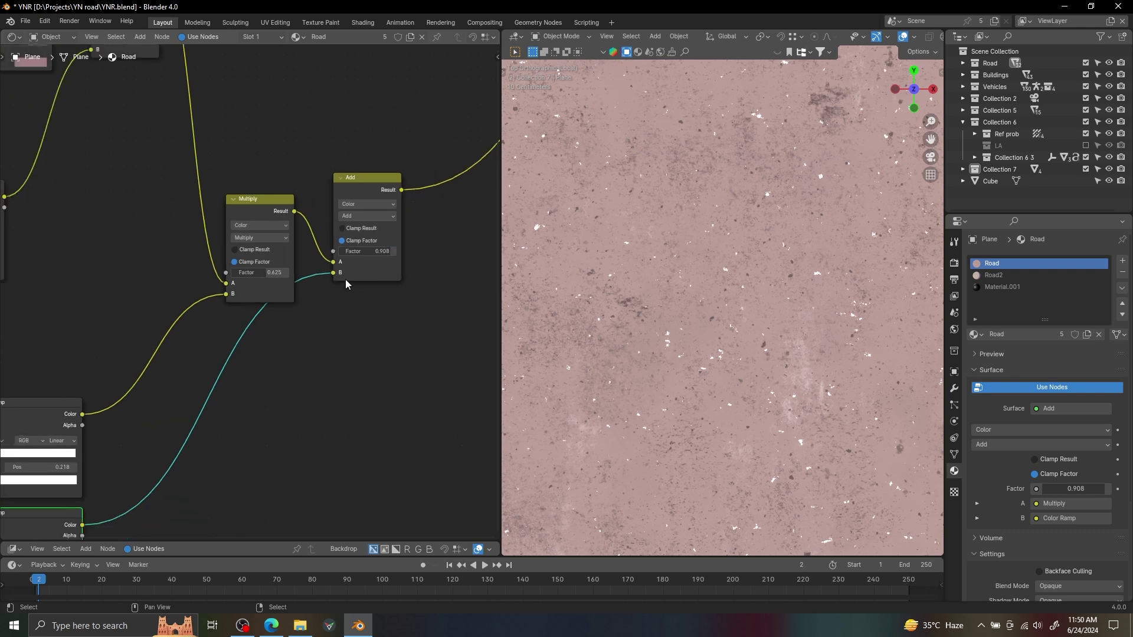
alt+drag(329, 319, 417, 176)
scroll(341, 285, up, 7)
alt+drag(366, 340, 198, 281)
scroll(301, 367, down, 11)
drag(302, 318, 454, 407)
drag(425, 357, 298, 303)
Connect the Bump node's normal output to the Diffuse BSDF's normal input and shift the Normal Map node slightly
scroll(266, 329, up, 3)
middle_drag(203, 272, 288, 287)
scroll(288, 287, up, 3)
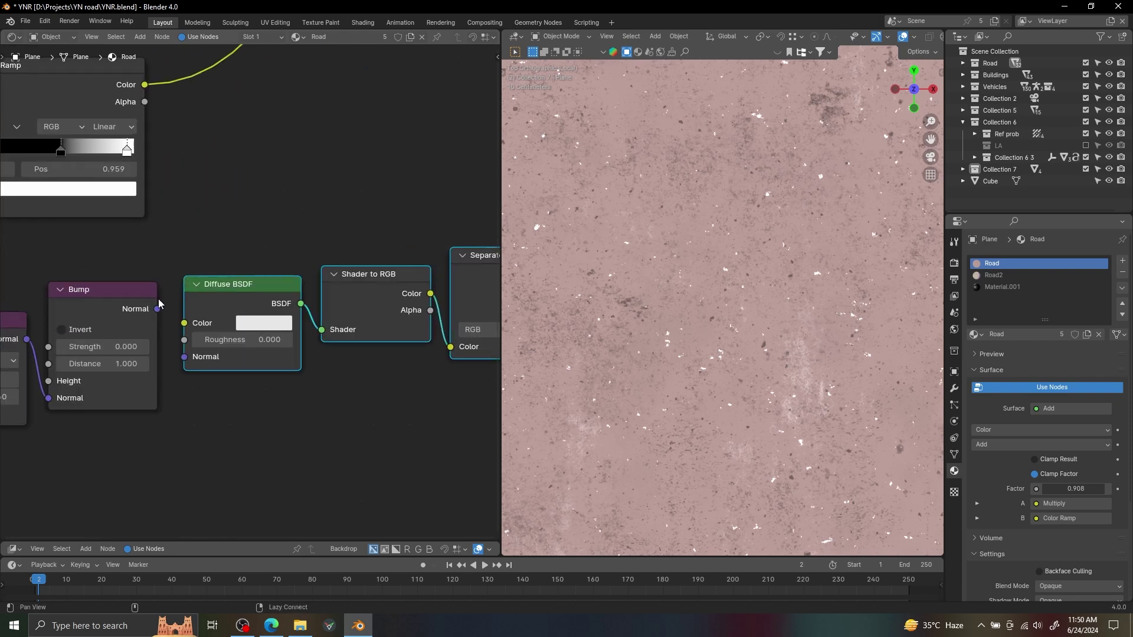
drag(157, 309, 188, 366)
middle_drag(189, 367, 344, 344)
scroll(272, 330, up, 1)
middle_drag(132, 363, 236, 358)
drag(200, 306, 189, 304)
middle_drag(260, 294, 156, 334)
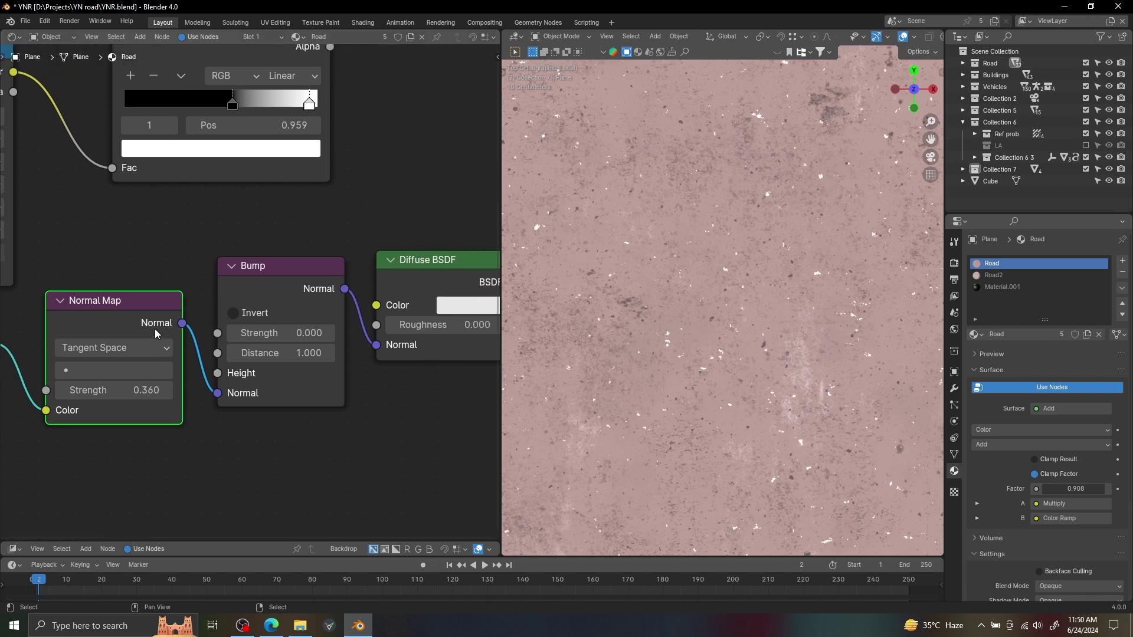
Preview the Color Ramp after Separate Color and move its white stop to position 0.261
alt+drag(380, 363, 134, 369)
scroll(318, 348, down, 3)
alt+drag(397, 335, 152, 345)
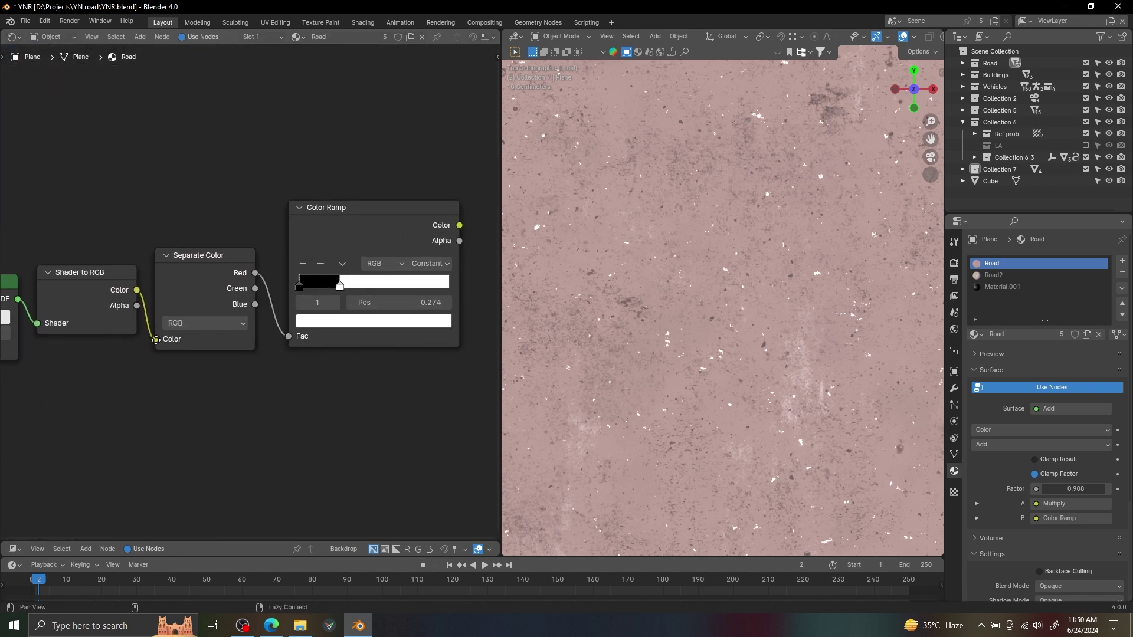
alt+drag(390, 294, 204, 303)
ctrl+shift+click(243, 236)
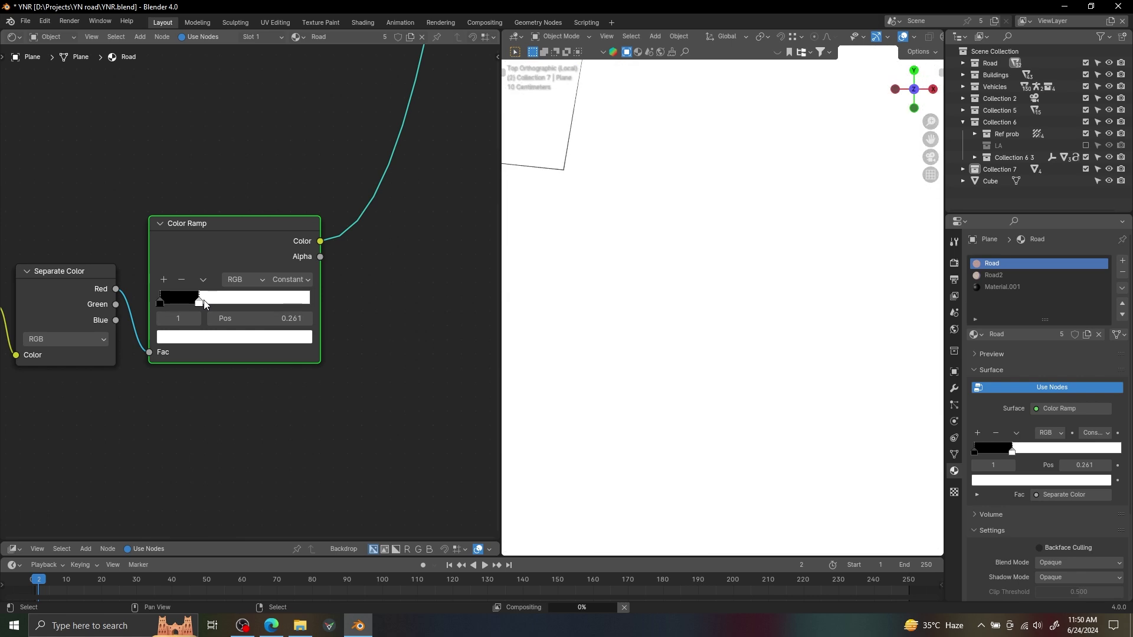
Preview the Add node and insert a duplicate of the Multiply node between it and the Material Output
ctrl+alt+drag(270, 204, 269, 209)
ctrl+middle_drag(269, 208, 272, 260)
middle_drag(279, 166, 310, 365)
middle_drag(273, 178, 287, 318)
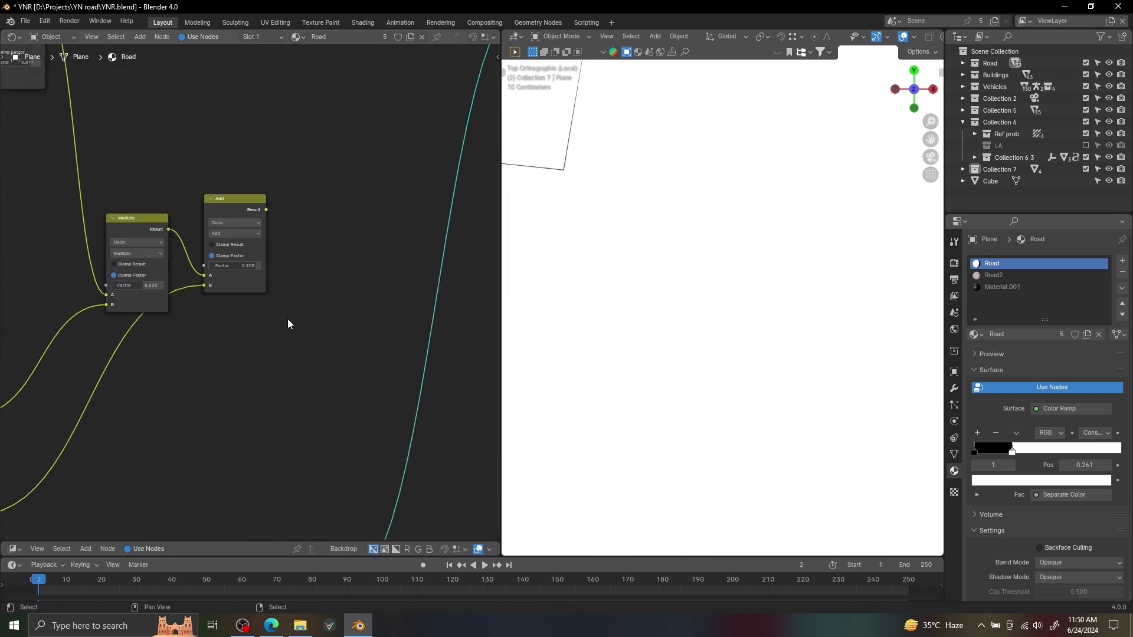
ctrl+shift+click(247, 211)
click(140, 228)
key(shift+d)
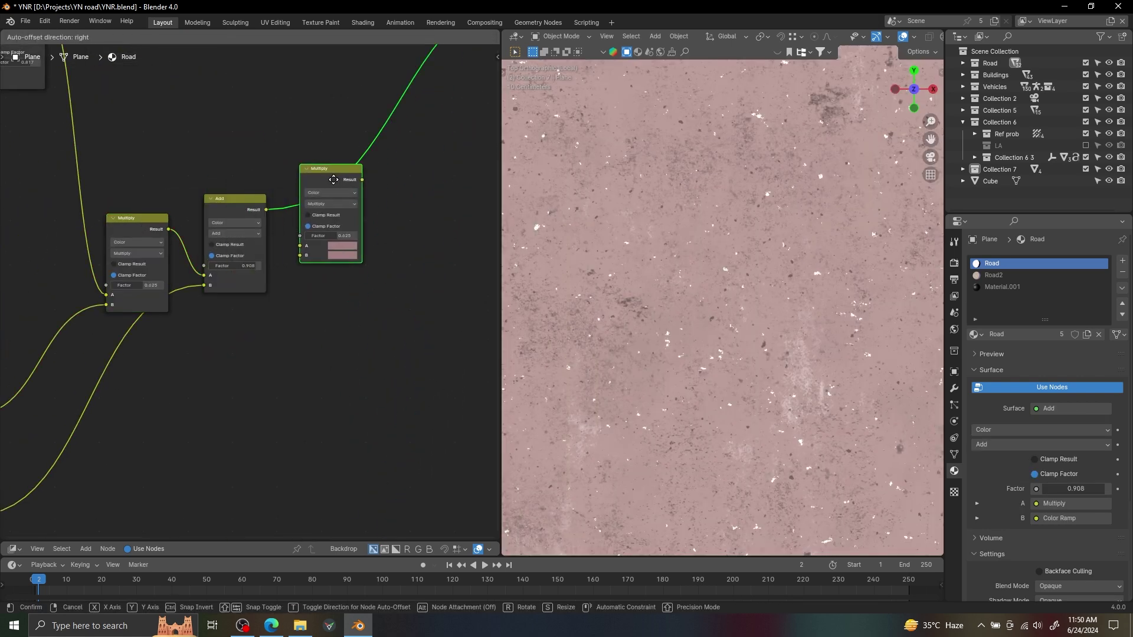
click(334, 179)
Connect the Color Ramp of the normal map chain to the new Multiply node's B input and set its factor to 0.700
ctrl+middle_drag(338, 191, 305, 421)
alt+right_drag(289, 431, 301, 301)
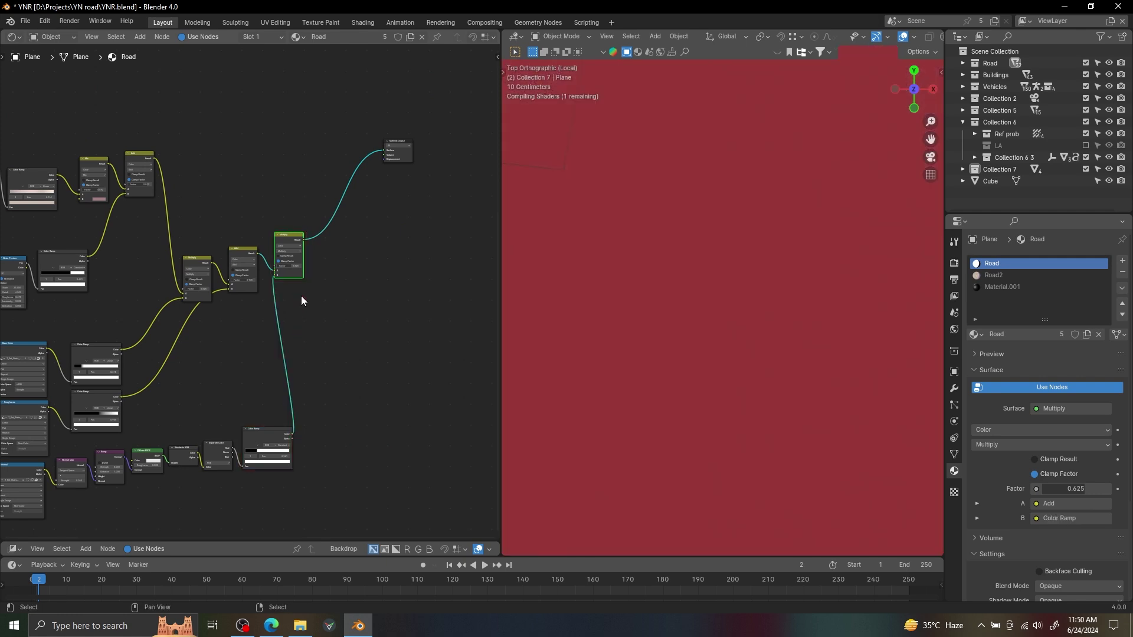
scroll(301, 298, up, 5)
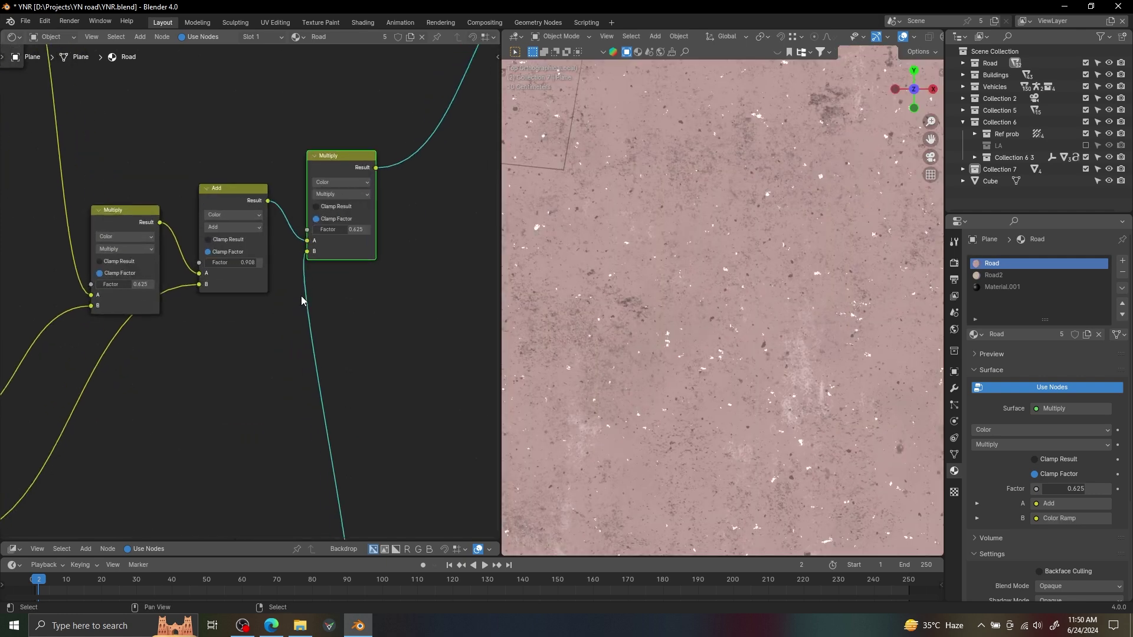
mouse_move(362, 225)
mouse_down()
mouse_move(337, 225)
mouse_move(367, 225)
mouse_up()
Review the whole road material node tree, from the texture coordinates to the Material Output
scroll(361, 329, down, 6)
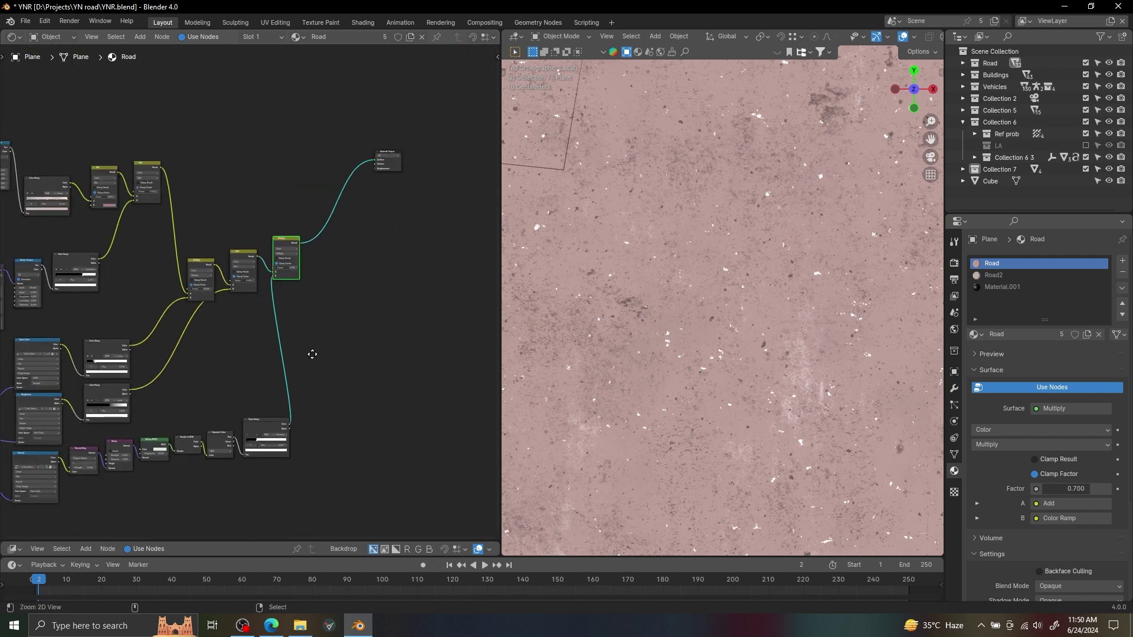
middle_drag(308, 305, 374, 316)
alt+drag(374, 316, 358, 321)
scroll(382, 304, down, 2)
alt+drag(411, 295, 399, 299)
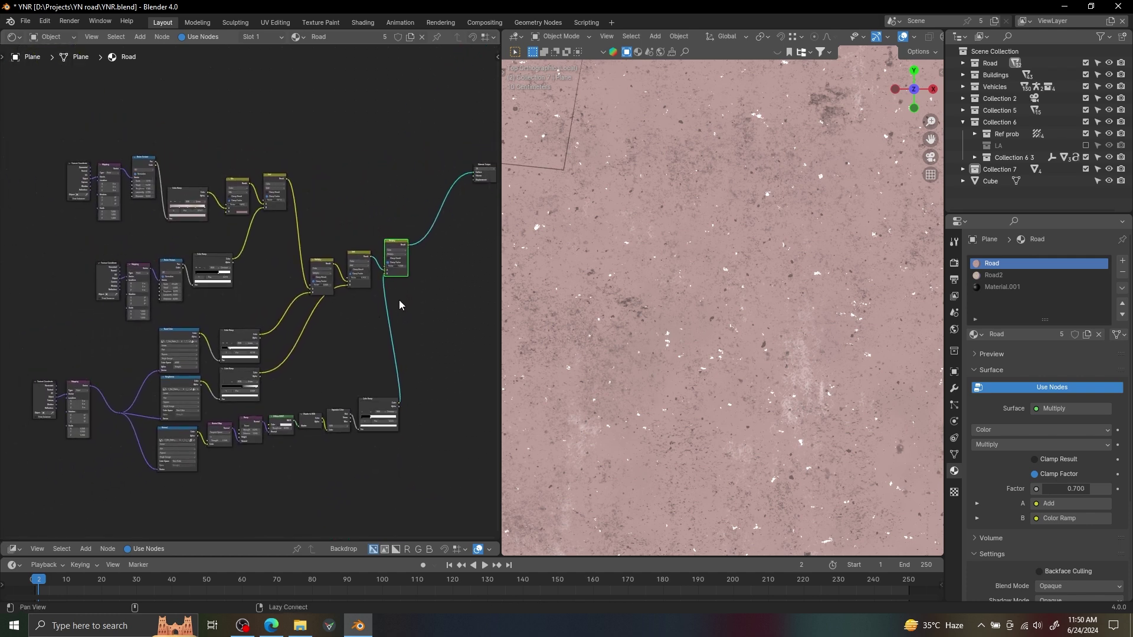
drag(463, 138, 472, 290)
middle_drag(403, 304, 407, 292)
scroll(407, 292, down, 1)
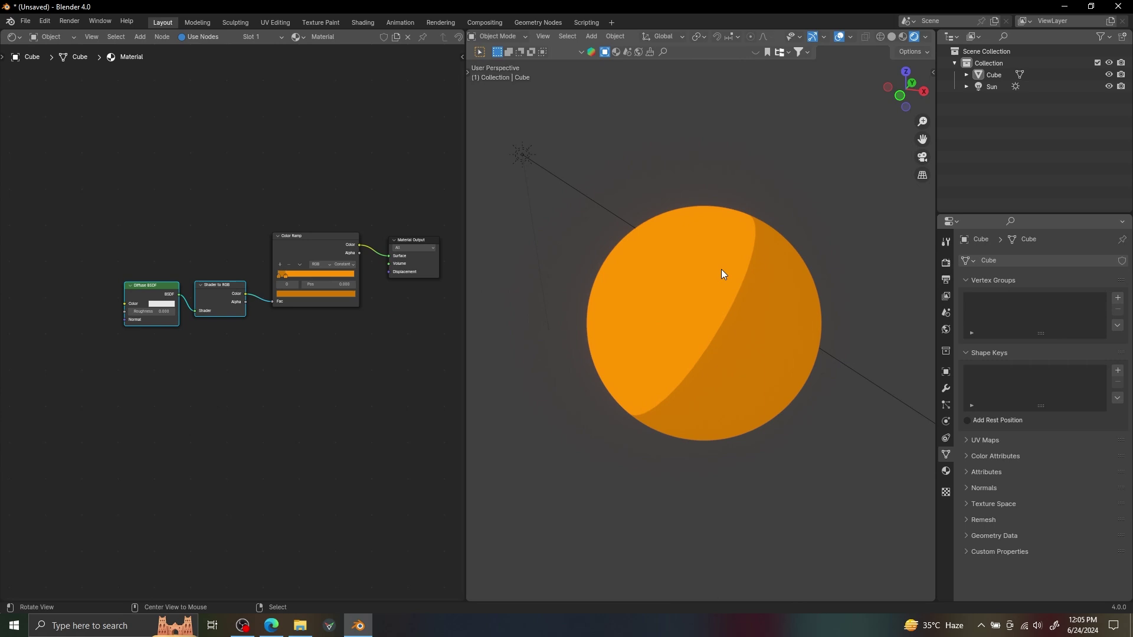
Set the Sun light's color to pure red in the orange sphere scene
alt+drag(721, 270, 722, 255)
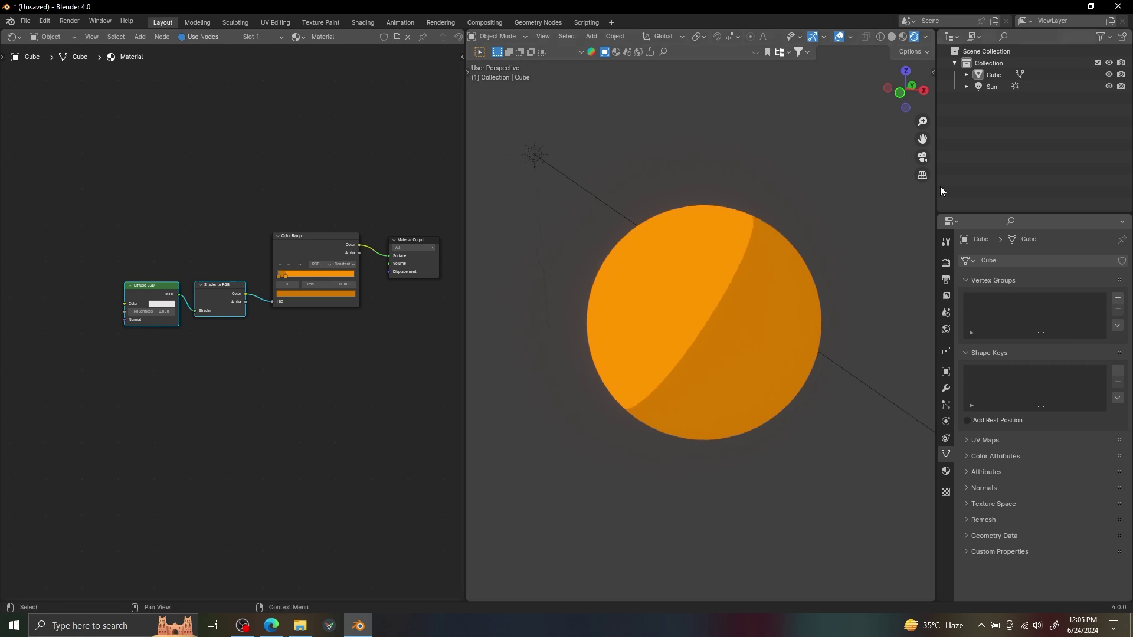
click(1111, 22)
middle_drag(708, 185, 725, 184)
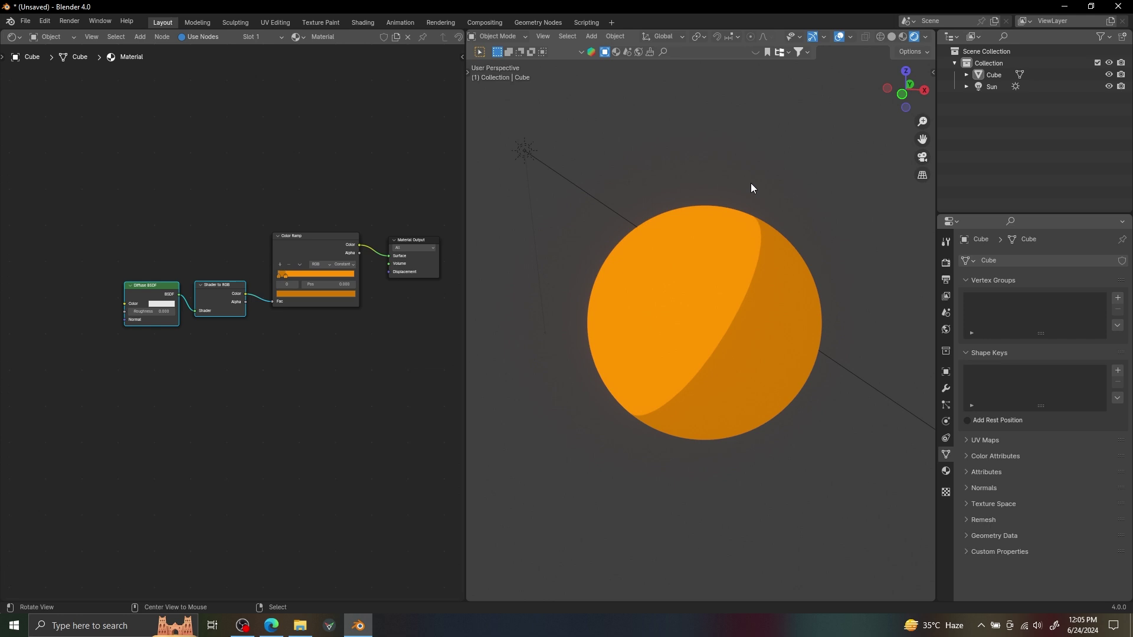
click(523, 152)
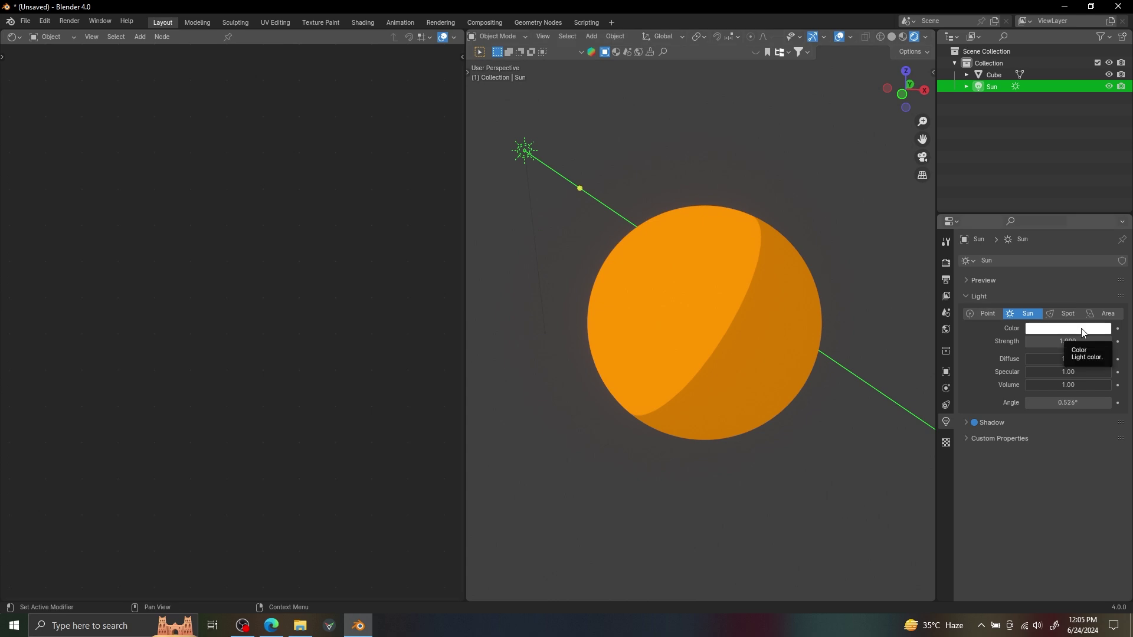
click(1082, 332)
drag(1054, 299, 953, 298)
drag(1071, 311, 972, 310)
Insert a Separate Color node between the Shader to RGB and Color Ramp nodes of the sphere's material, using its Red output
click(658, 255)
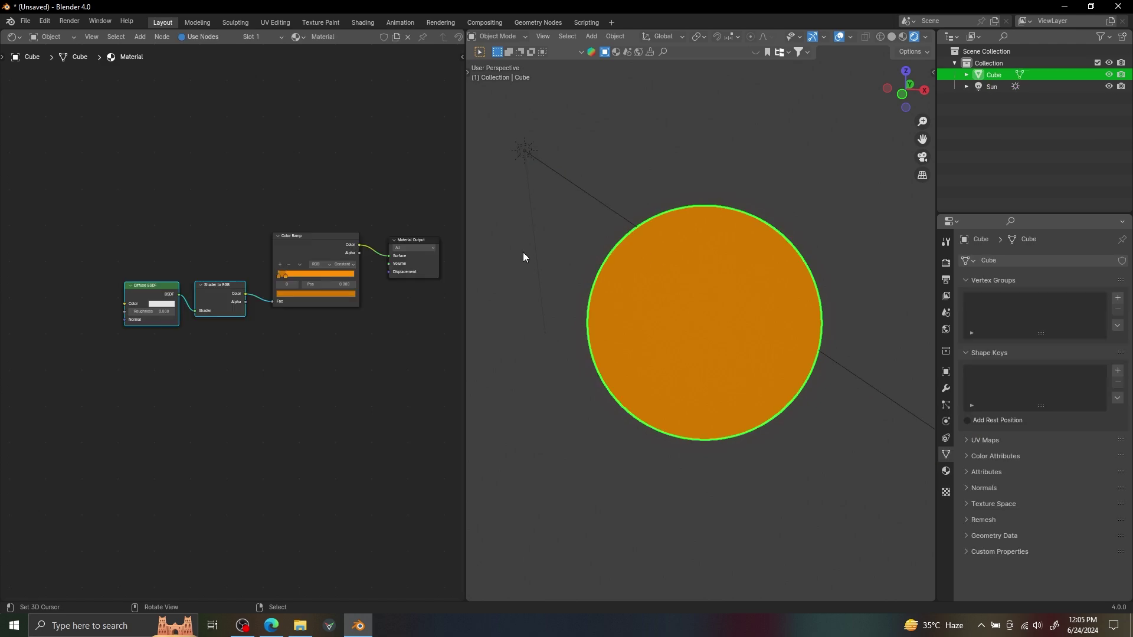
scroll(277, 245, up, 3)
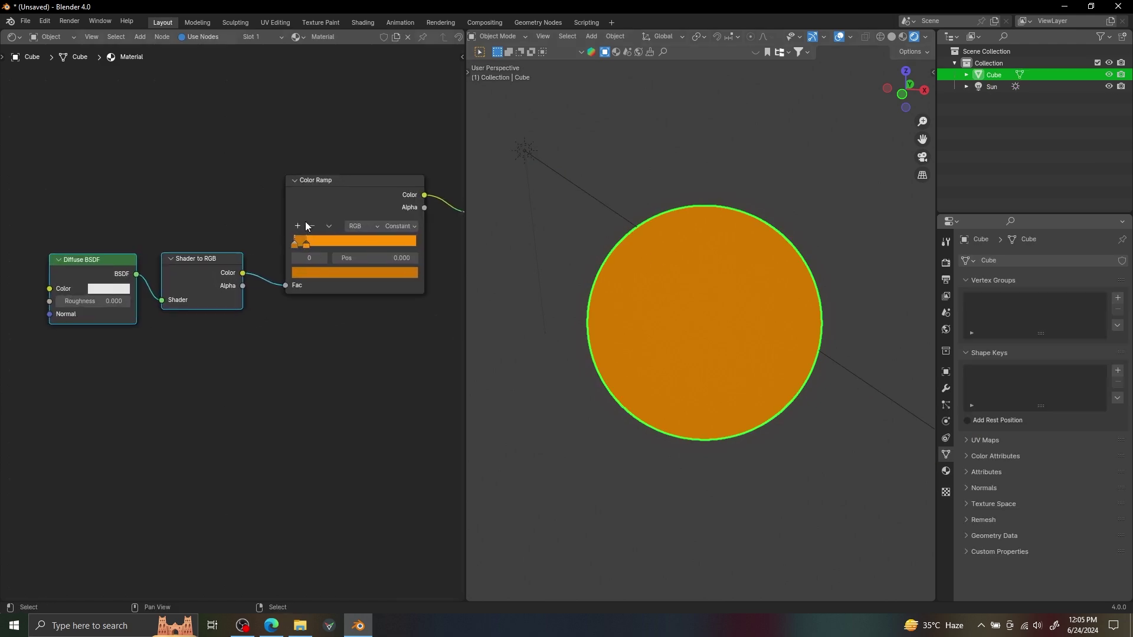
key(shift+a)
click(211, 174)
text(s)
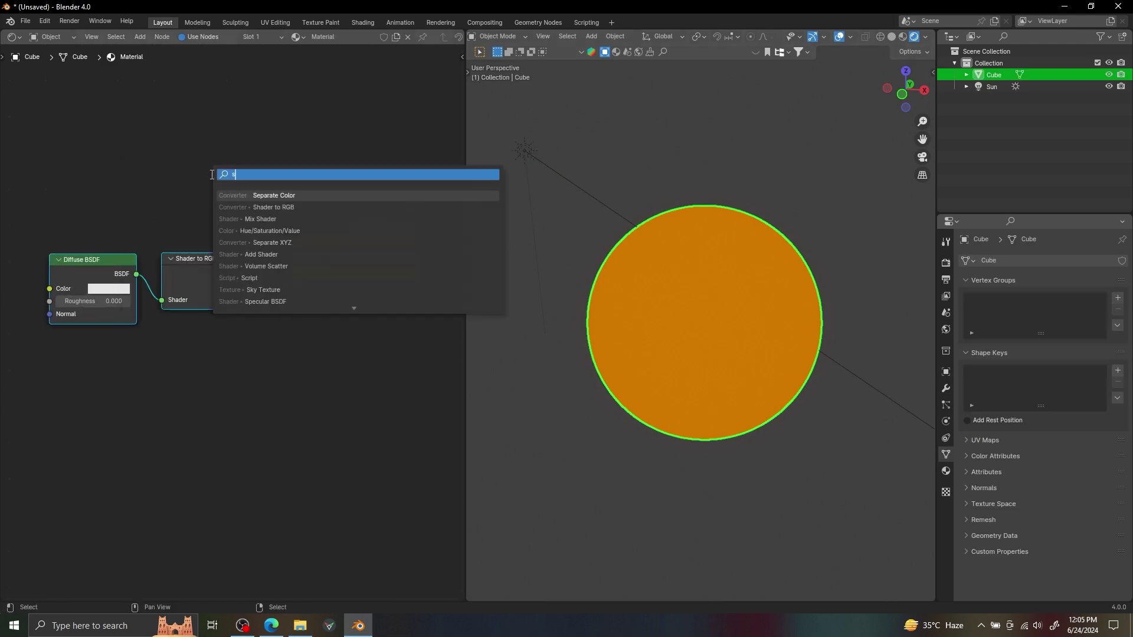
click(253, 194)
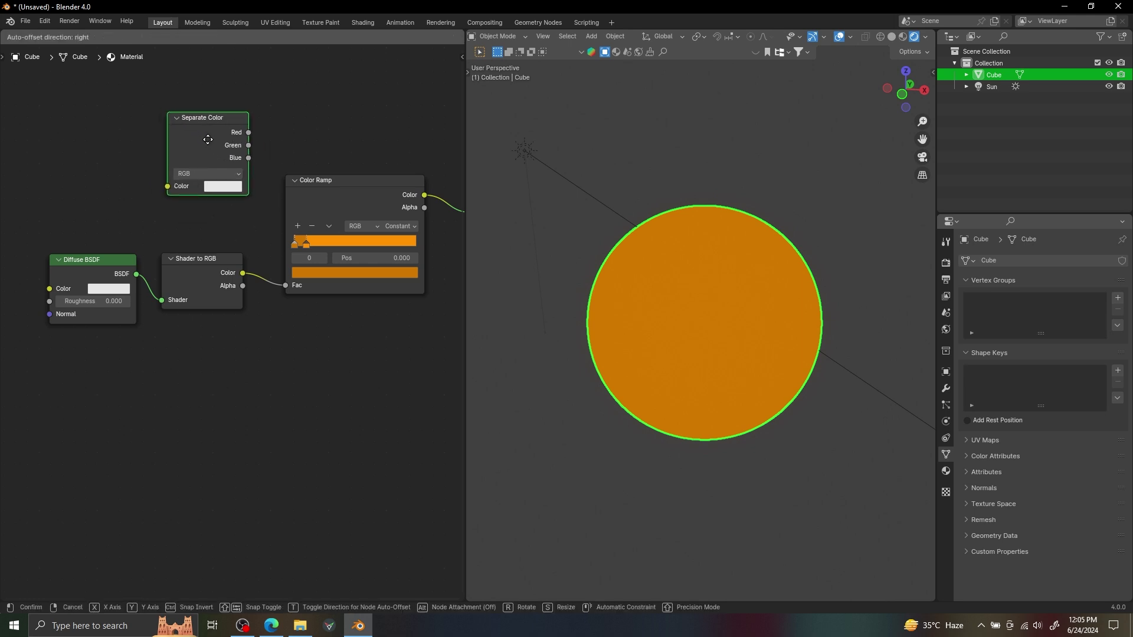
click(284, 266)
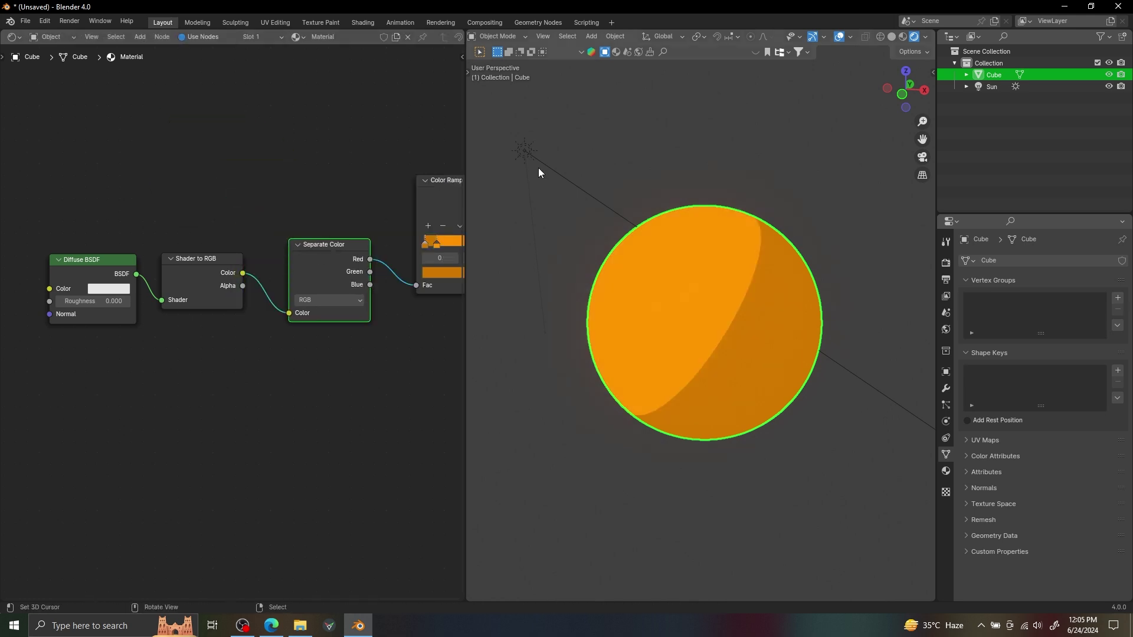
right_click(529, 152)
right_click(708, 256)
drag(370, 259, 373, 192)
key(Escape)
scroll(373, 193, down, 4)
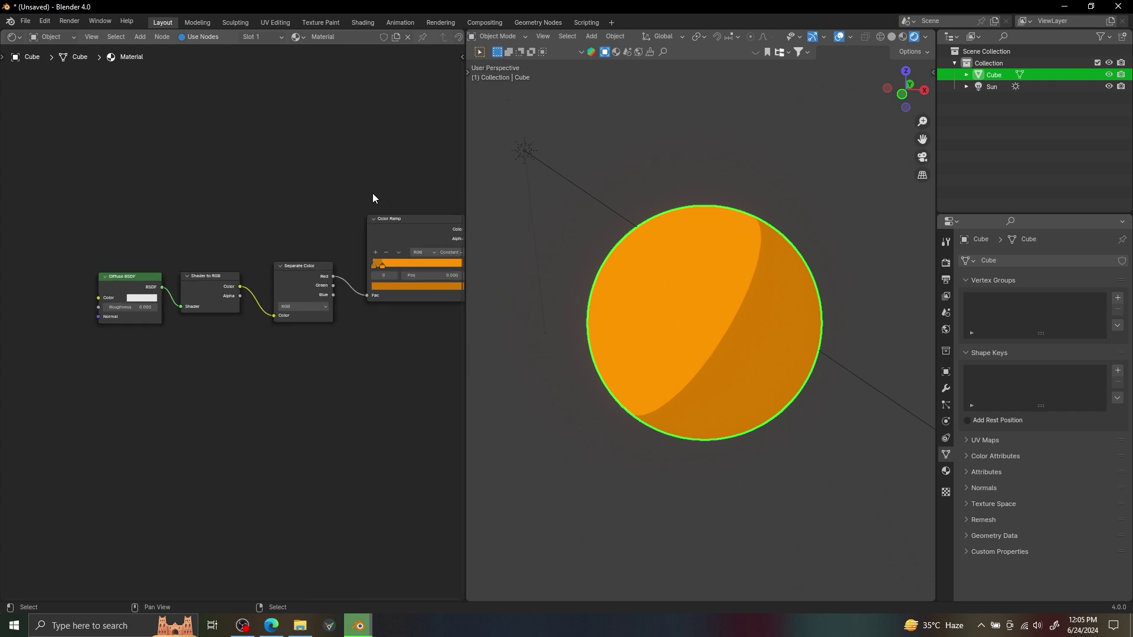
middle_drag(412, 232, 286, 210)
Add a point light and move it out beside the sphere's shaded side
click(527, 151)
key(shift+a)
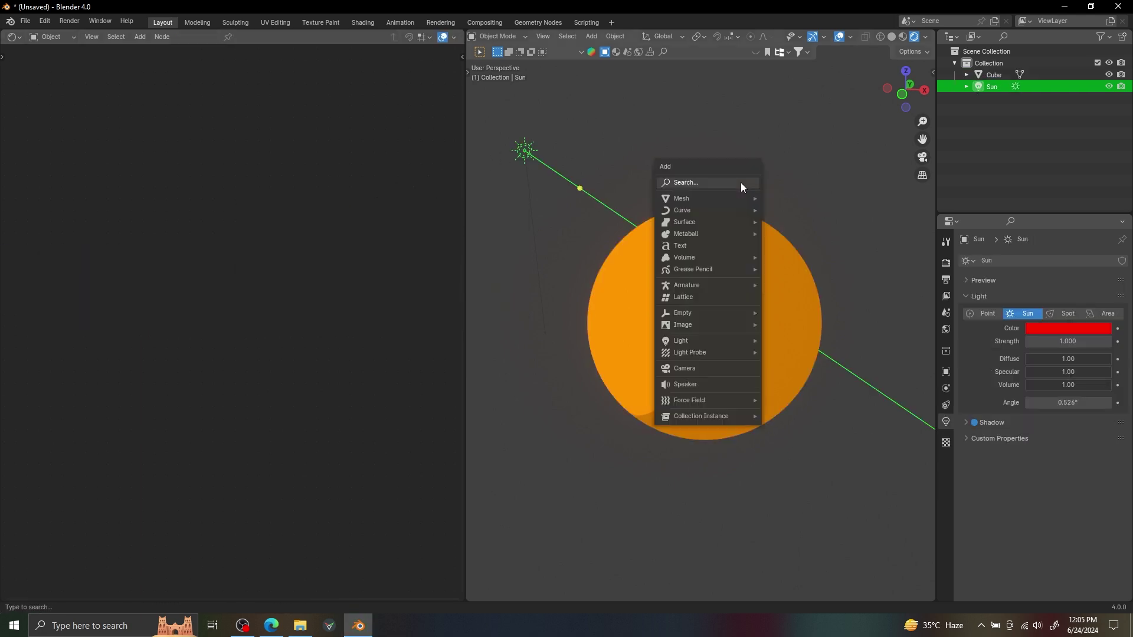
mouse_move(708, 342)
click(799, 341)
key(g)
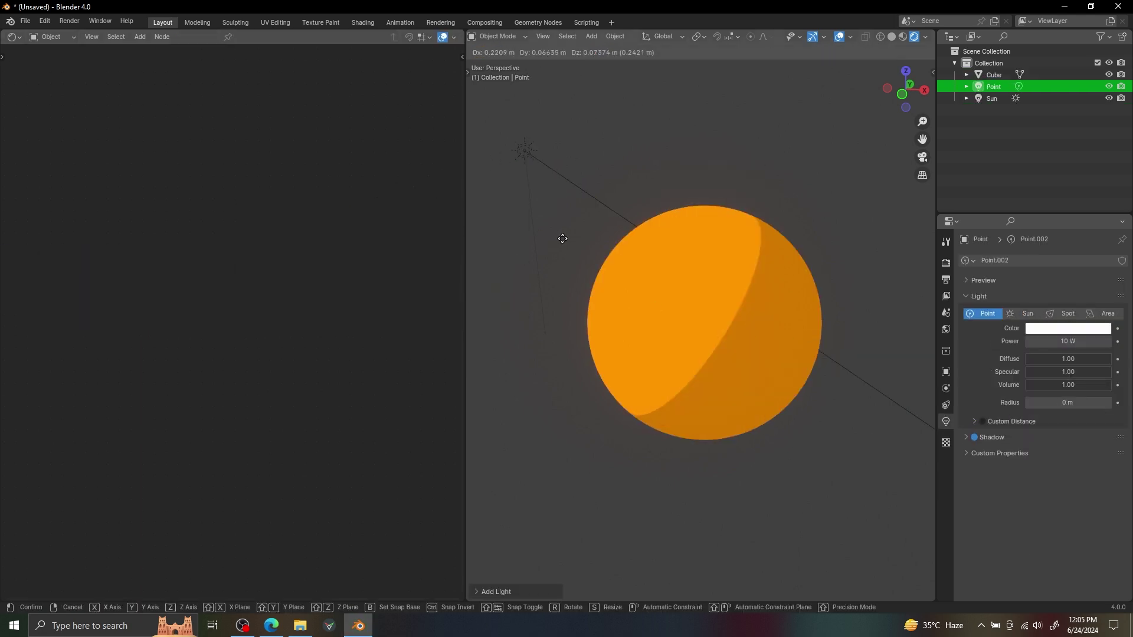
click(704, 194)
Move the point light slightly higher in front of the sphere and set its color to pure green
middle_drag(836, 298, 711, 303)
key(g)
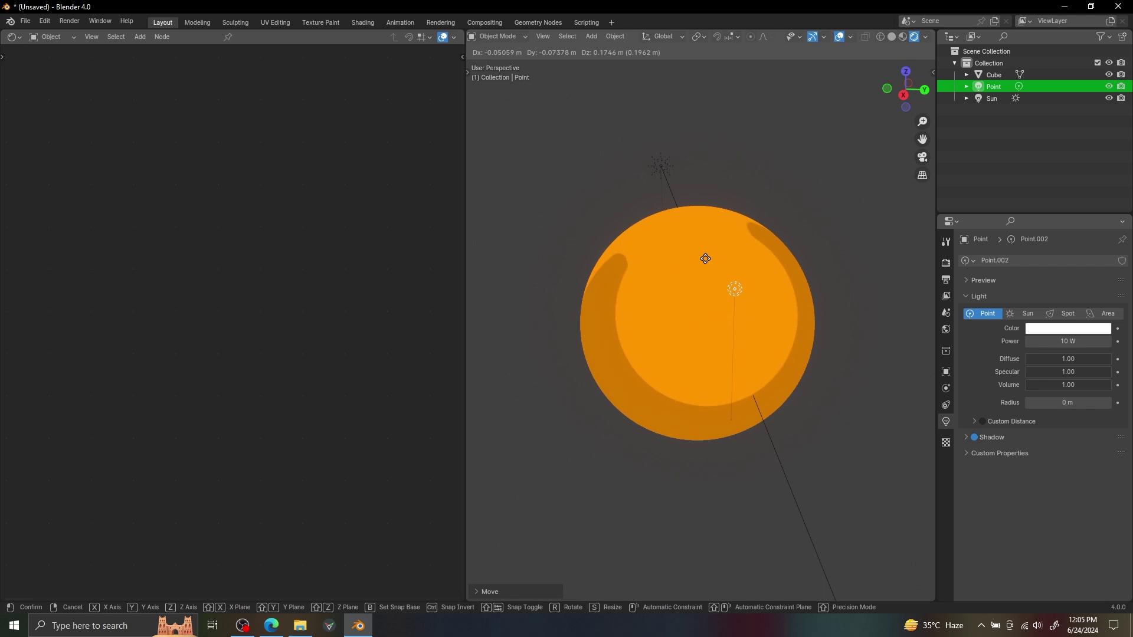
click(706, 258)
click(1053, 330)
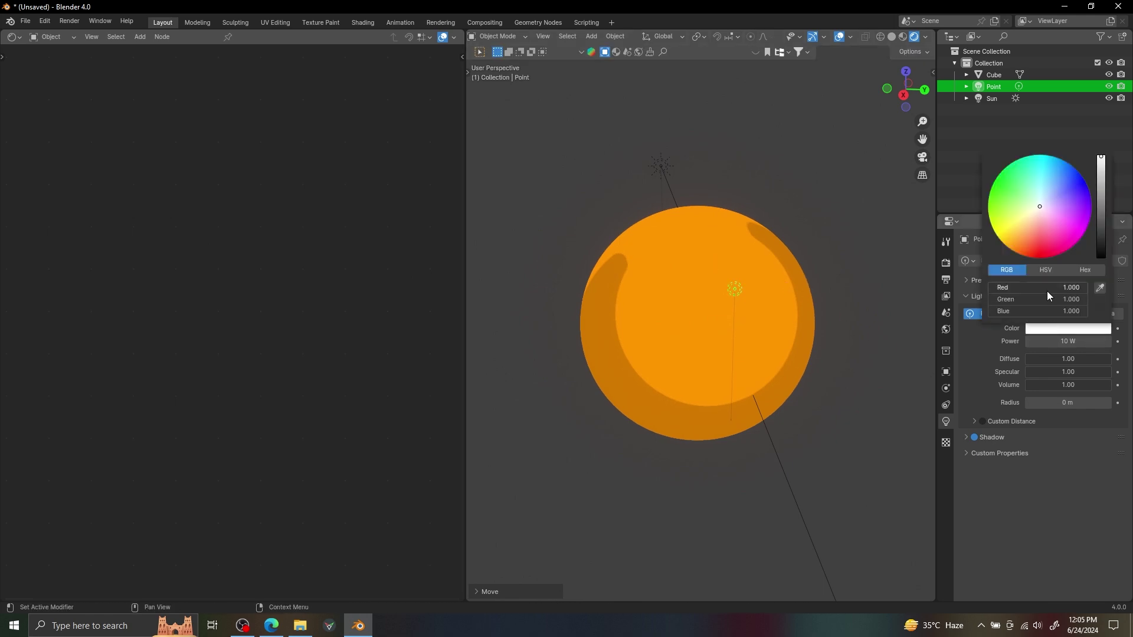
drag(1046, 290, 952, 313)
Duplicate the sphere's Color Ramp below the original, connect Separate Color's Green output to its Fac and reset it to defaults
click(789, 287)
click(256, 196)
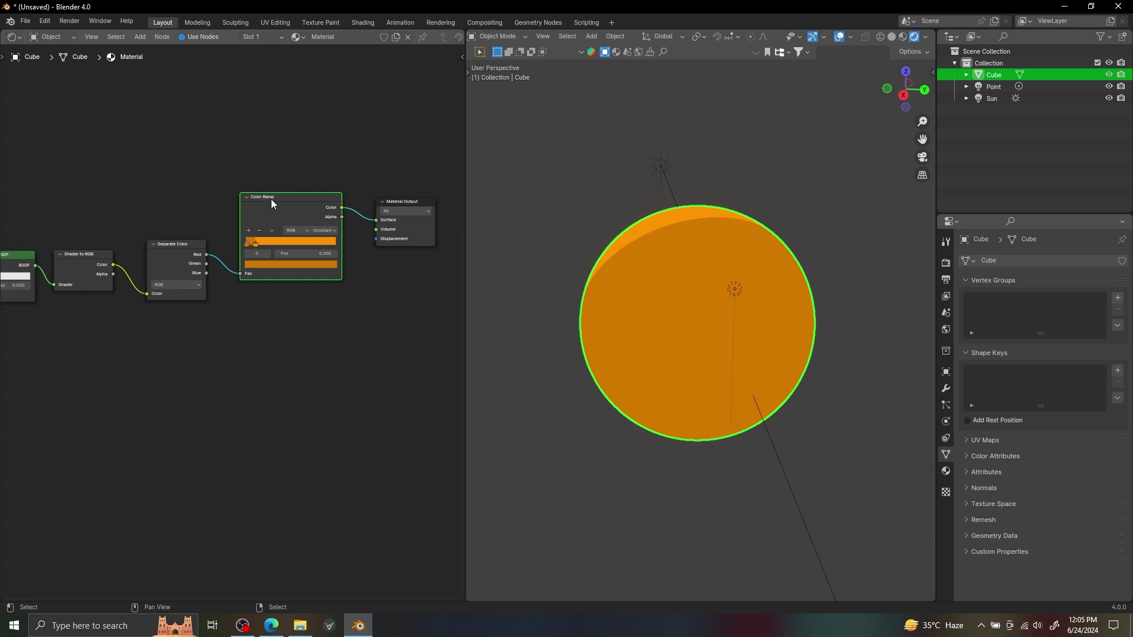
key(shift+d)
click(271, 302)
drag(206, 273, 240, 370)
key(BackSpace)
scroll(295, 298, up, 3)
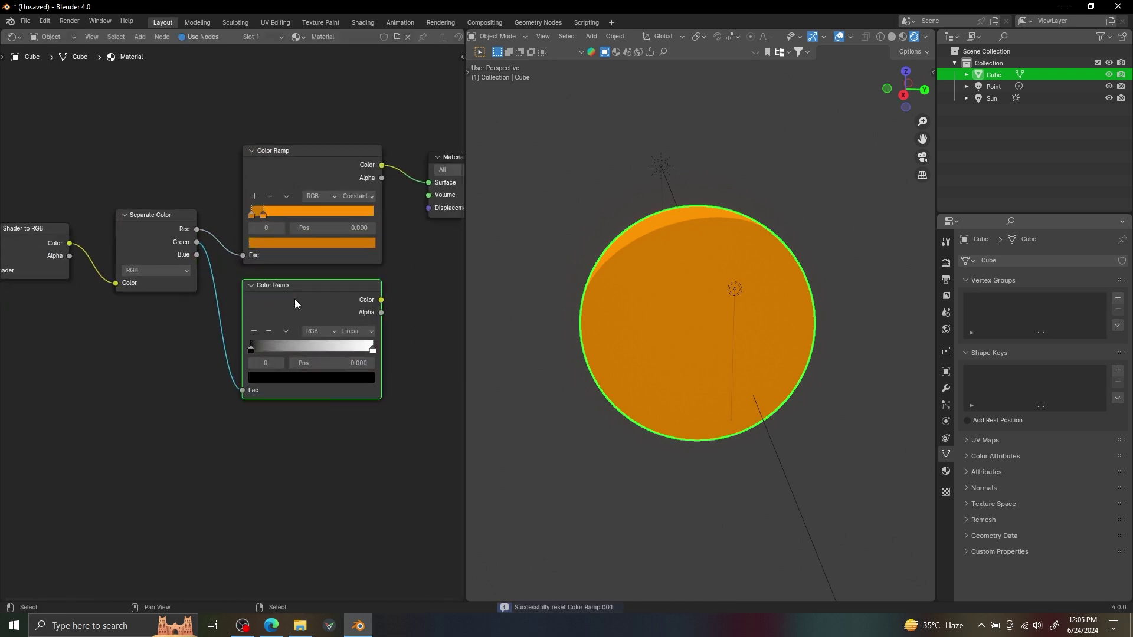
Set the second Color Ramp to Constant interpolation, preview it and move its white stop to position 0.345
click(312, 329)
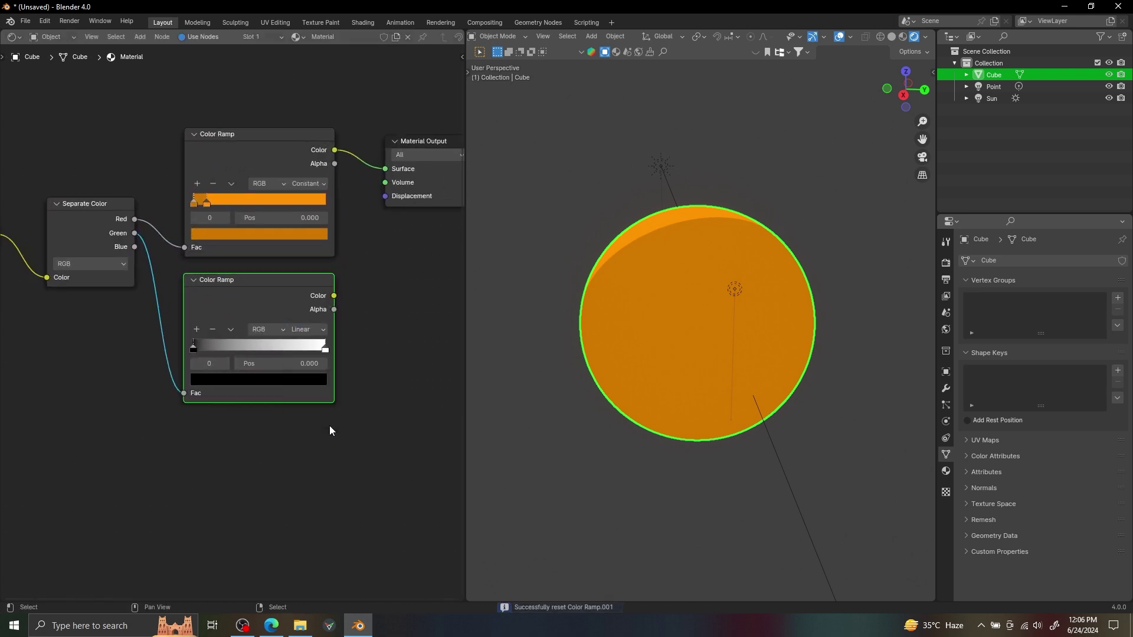
click(312, 329)
click(307, 415)
ctrl+shift+click(286, 302)
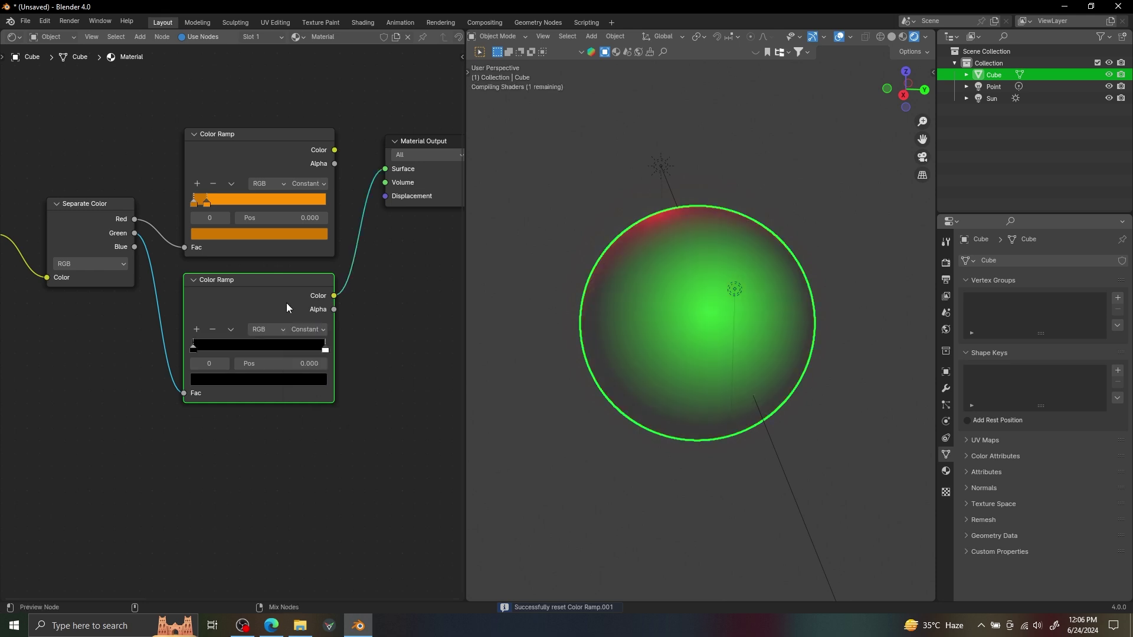
drag(325, 350, 241, 354)
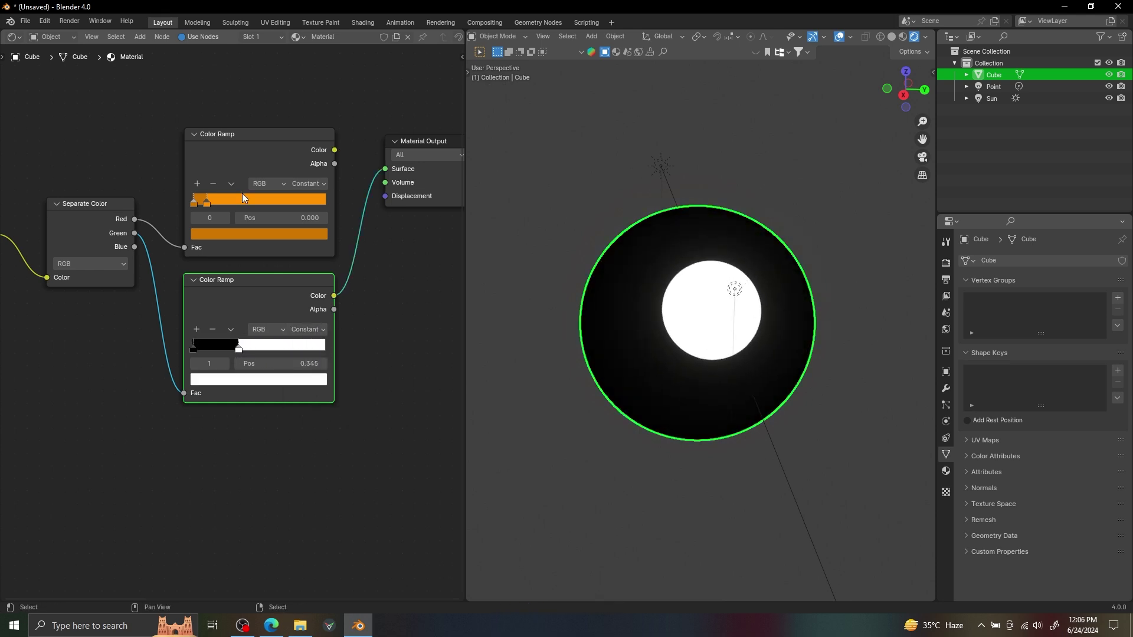
Preview the orange Color Ramp and insert a Mix Color node after it with the blending mode set to Add
ctrl+shift+click(270, 150)
key(shift+a)
click(416, 149)
text(mix)
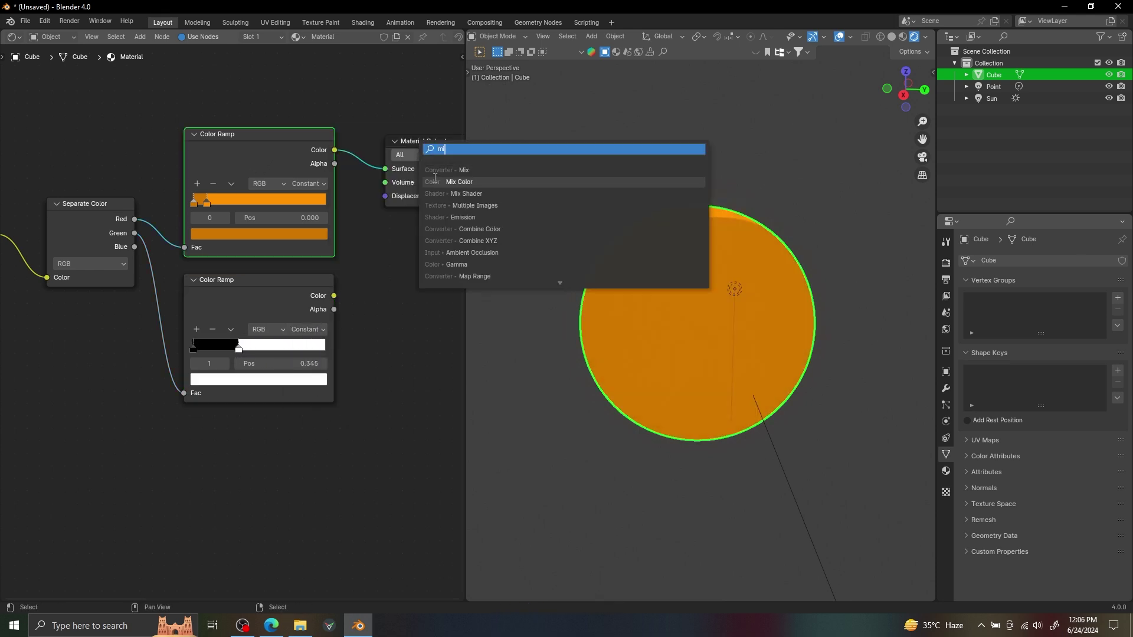
key(Return)
click(283, 160)
click(345, 190)
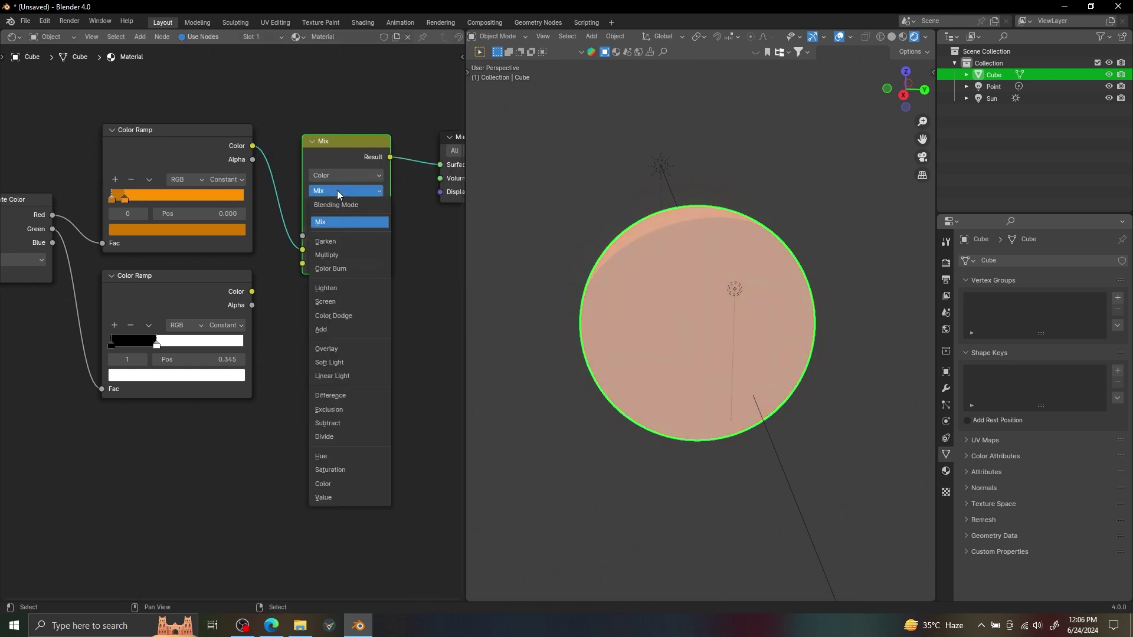
click(345, 330)
Connect the green channel's Color Ramp to the Add node's B input and set the factor to 0.267
drag(252, 291, 303, 264)
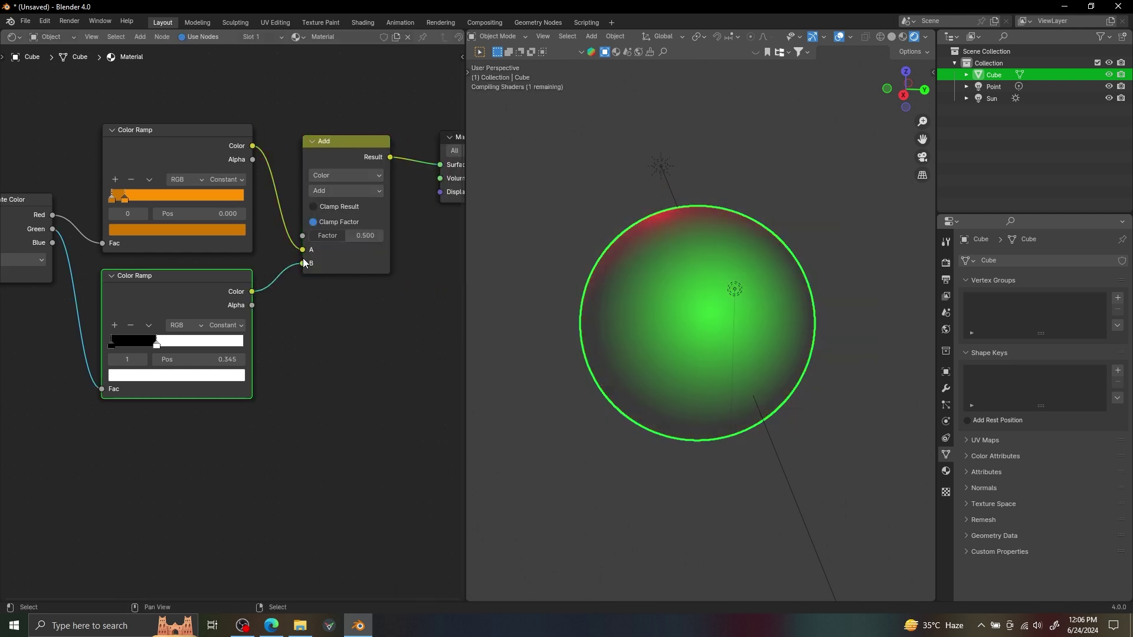
drag(362, 235, 333, 235)
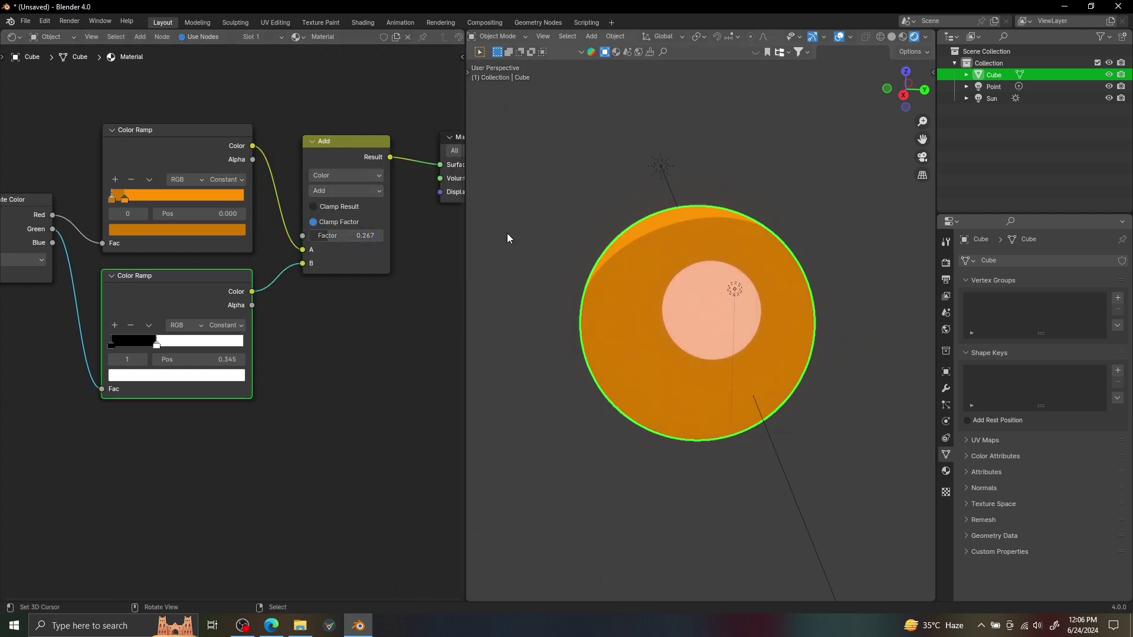
middle_drag(508, 238, 747, 262)
key(alt+a)
scroll(747, 262, down, 1)
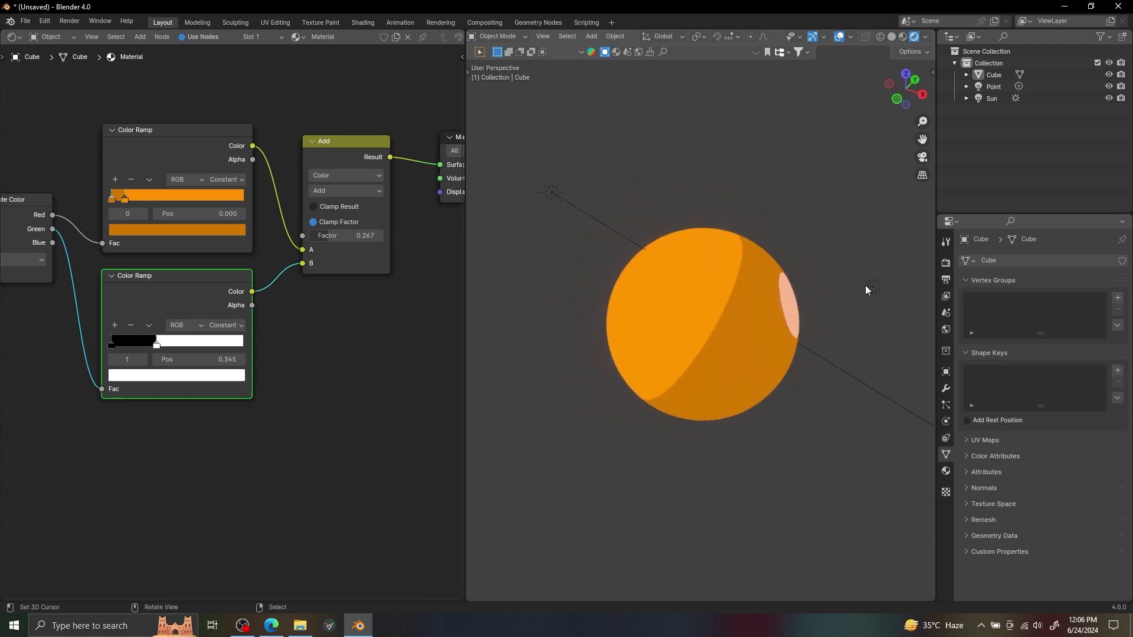
Duplicate the green point light, place the copy on another side of the sphere and set its color to pure blue
right_click(874, 286)
middle_drag(879, 288, 842, 326)
key(shift+d)
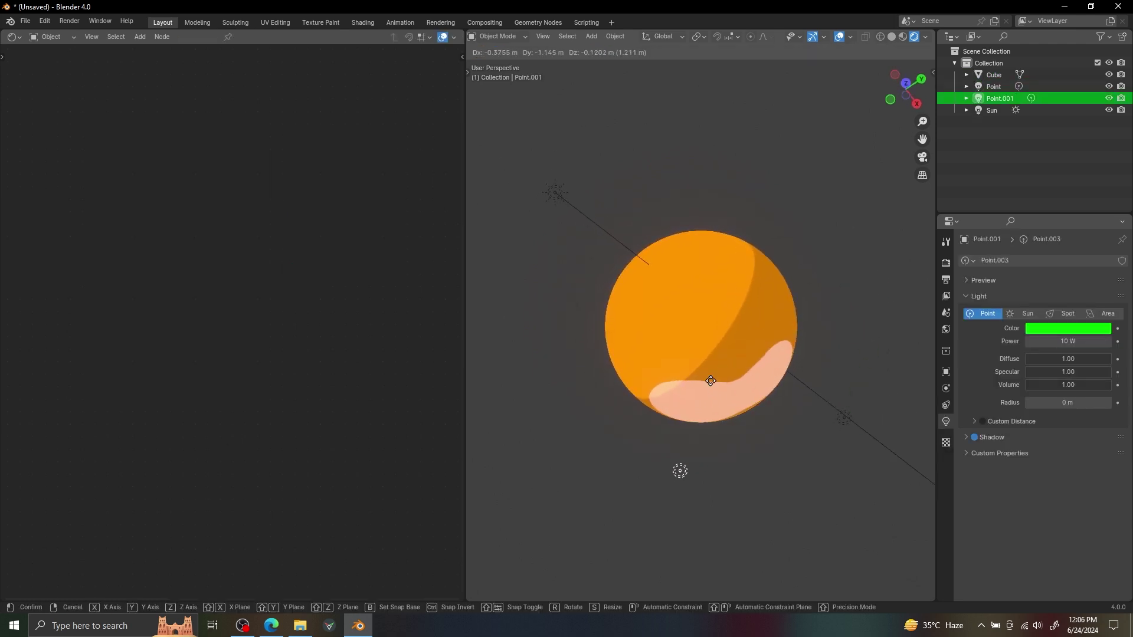
click(765, 361)
middle_drag(765, 361, 782, 323)
click(1046, 328)
drag(1067, 298, 1087, 311)
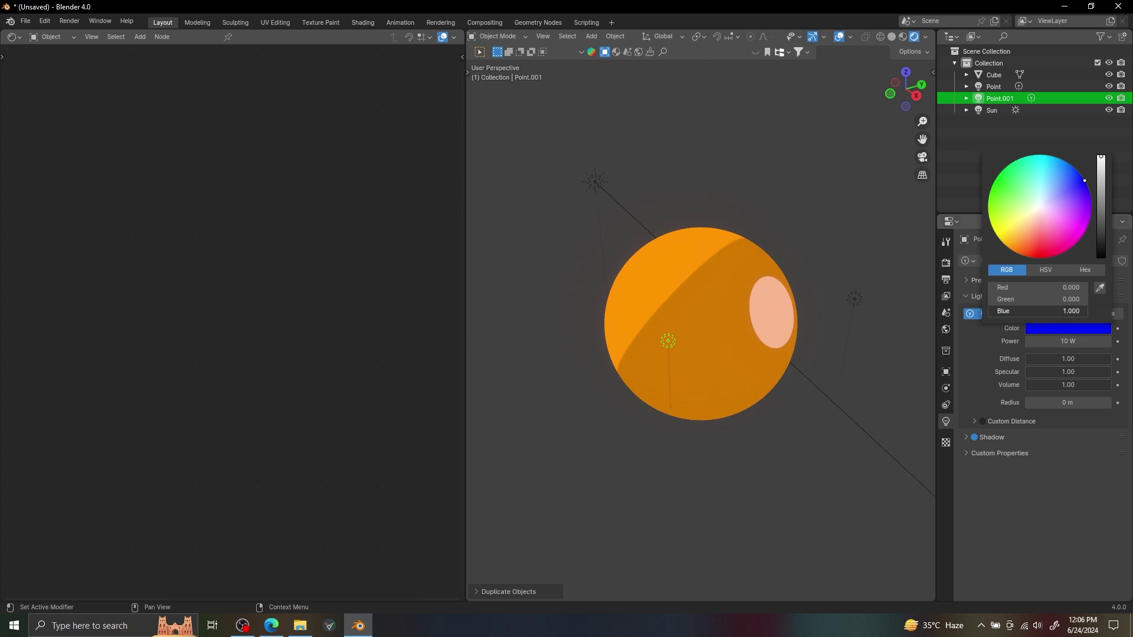
Duplicate the black-and-white Color Ramp below the others and connect Separate Color's Blue output to its Fac
click(778, 292)
middle_drag(183, 296, 284, 267)
key(shift+d)
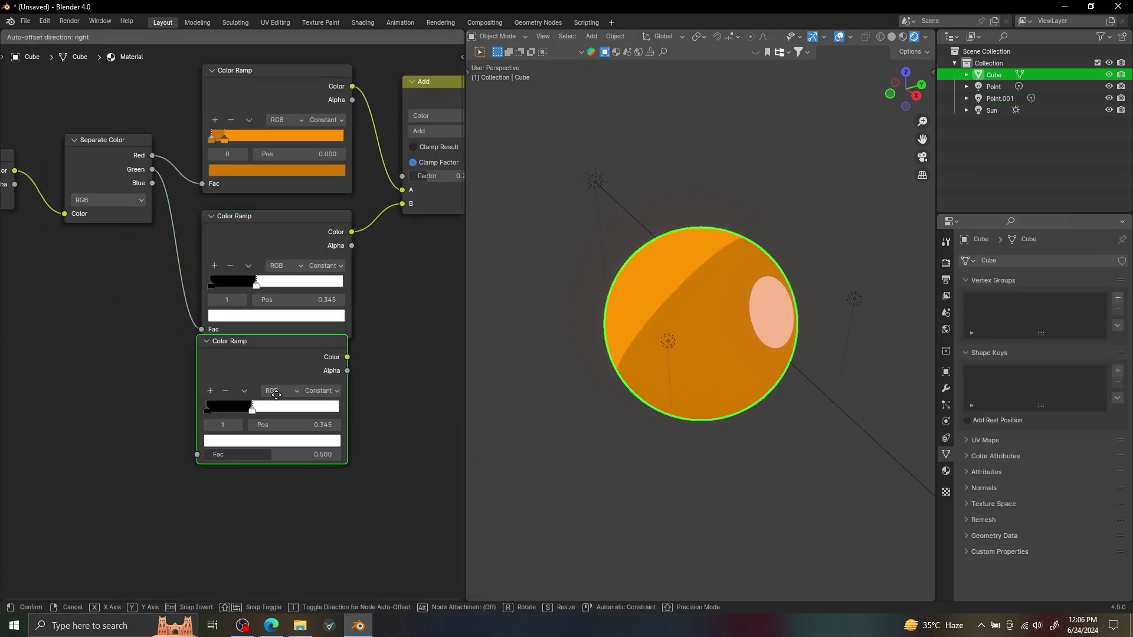
click(283, 412)
drag(152, 183, 203, 466)
alt+drag(331, 325, 217, 342)
Insert a duplicate of the Add node before the Material Output and connect the blue channel's Color Ramp to its B input
click(329, 109)
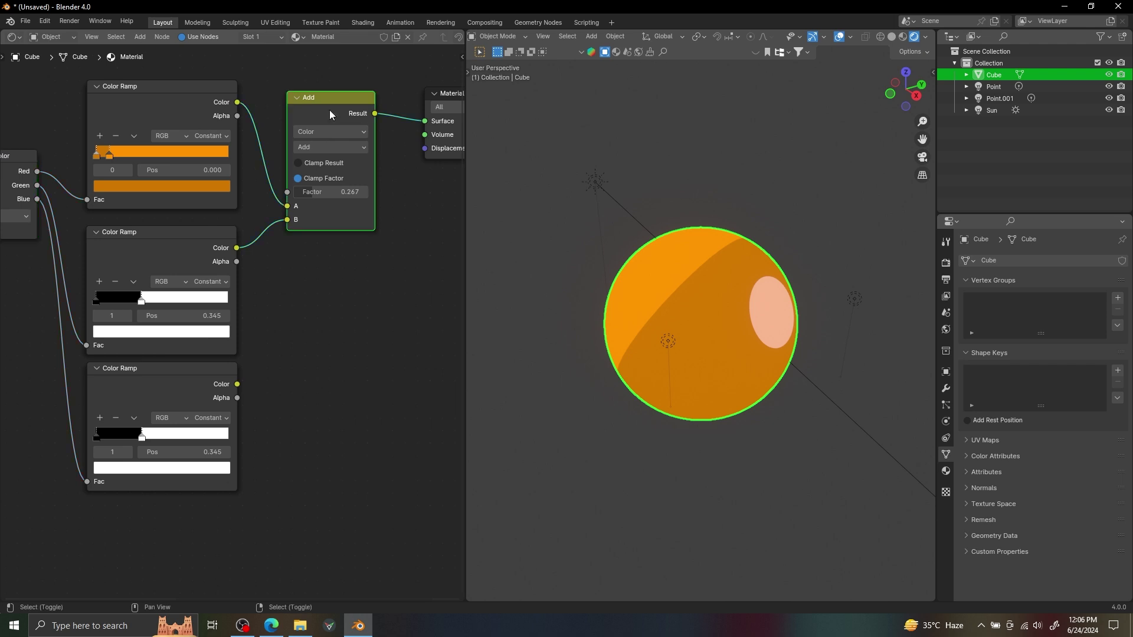
key(shift+d)
click(427, 98)
scroll(334, 211, down, 2)
mouse_move(236, 375)
mouse_down()
mouse_move(377, 229)
mouse_move(394, 226)
mouse_up()
middle_drag(383, 242, 311, 258)
Increase the factor of the second Add node that mixes in the blue channel's mask
drag(332, 226, 371, 226)
key(alt+a)
alt+drag(676, 249, 762, 267)
middle_drag(761, 266, 708, 267)
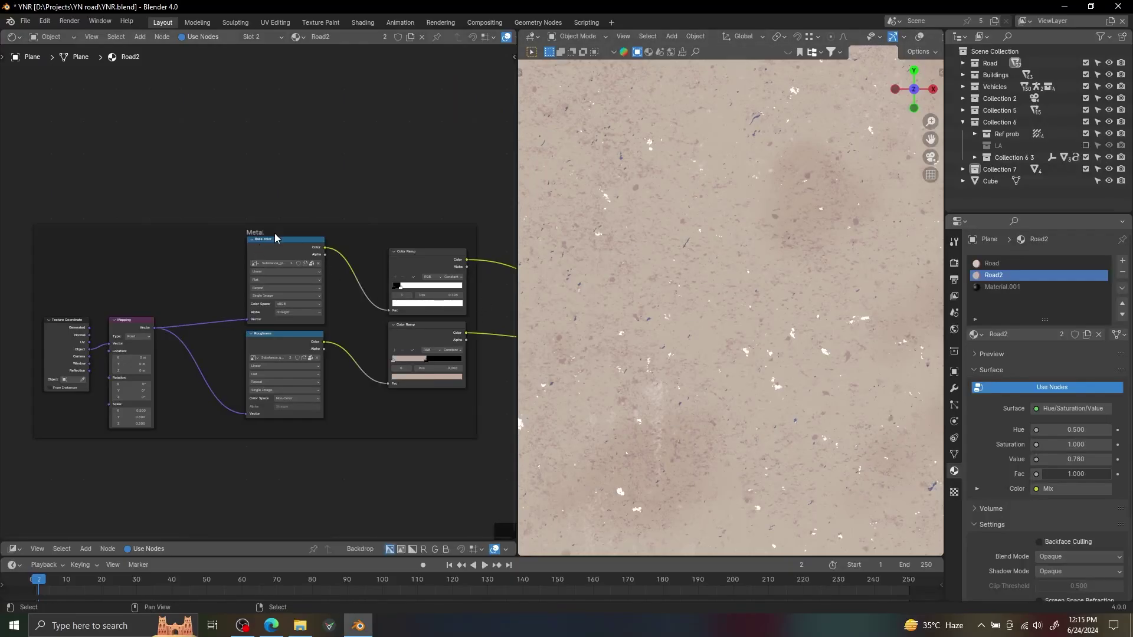
Preview the Metal frame's Base color and Roughness textures, plus the black-and-white Color Ramp and the Multiply node that overlays it on the road
ctrl+shift+click(282, 246)
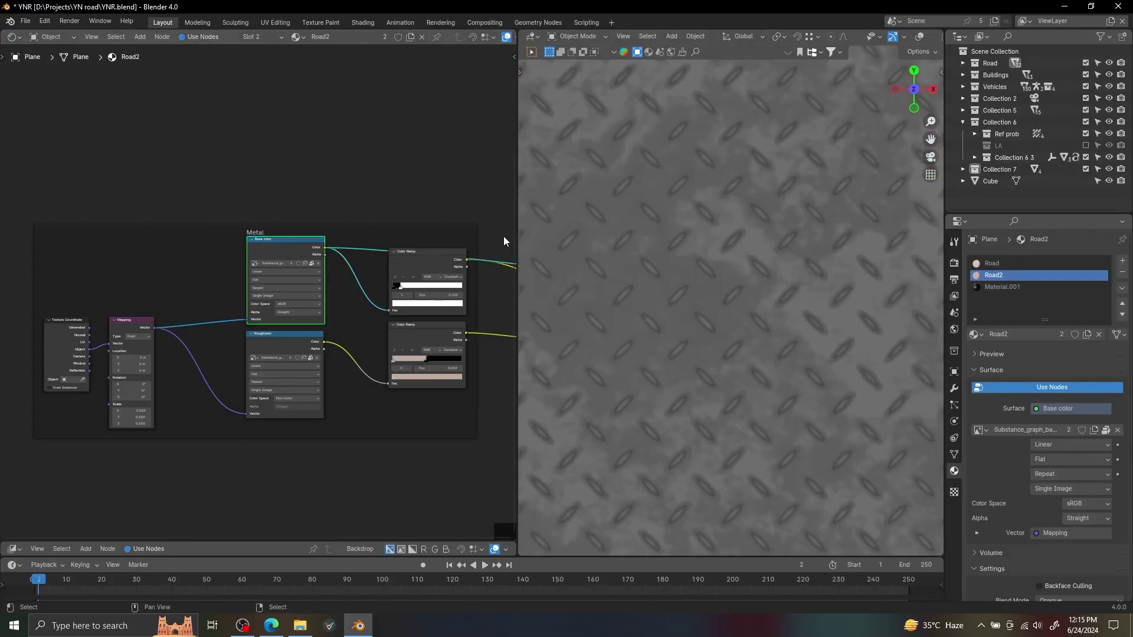
ctrl+shift+click(292, 340)
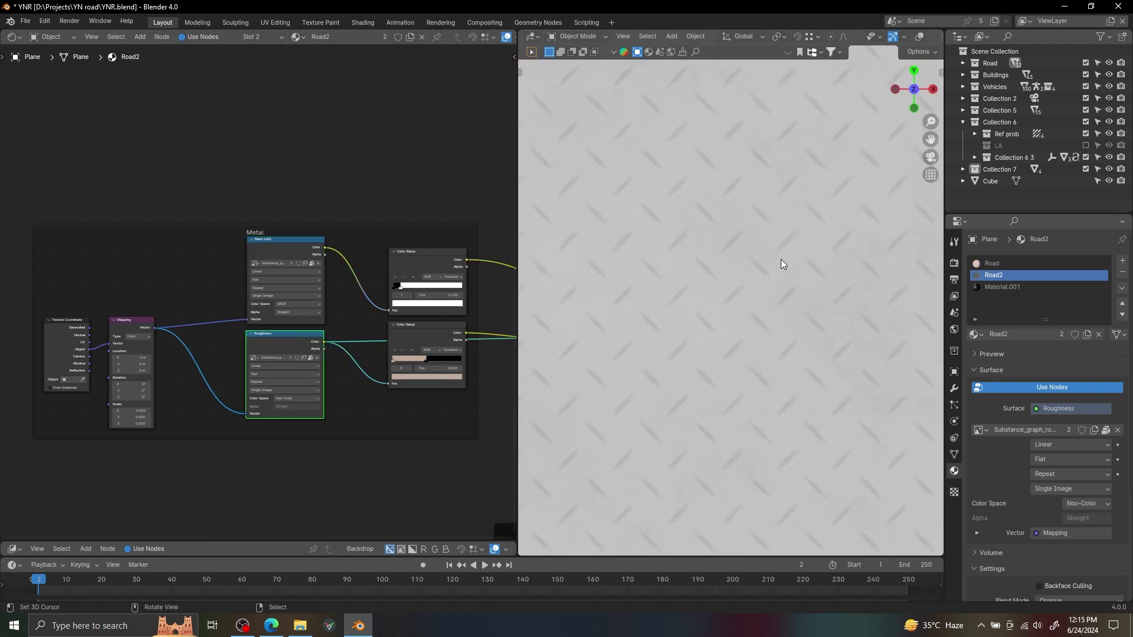
ctrl+shift+click(429, 262)
middle_drag(429, 261, 225, 255)
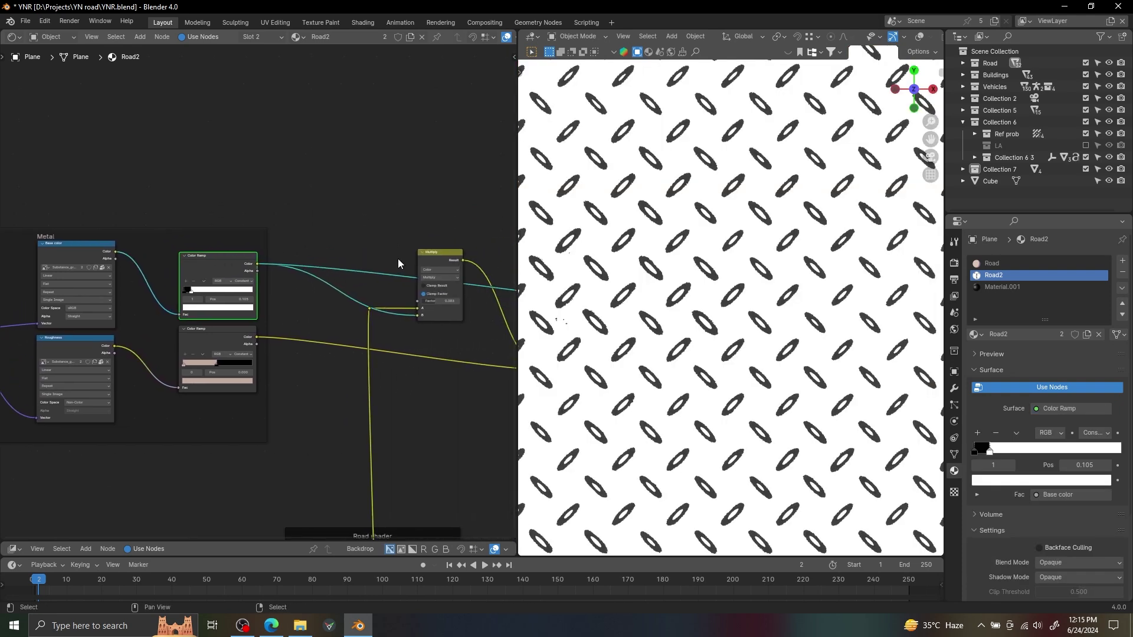
ctrl+shift+click(433, 259)
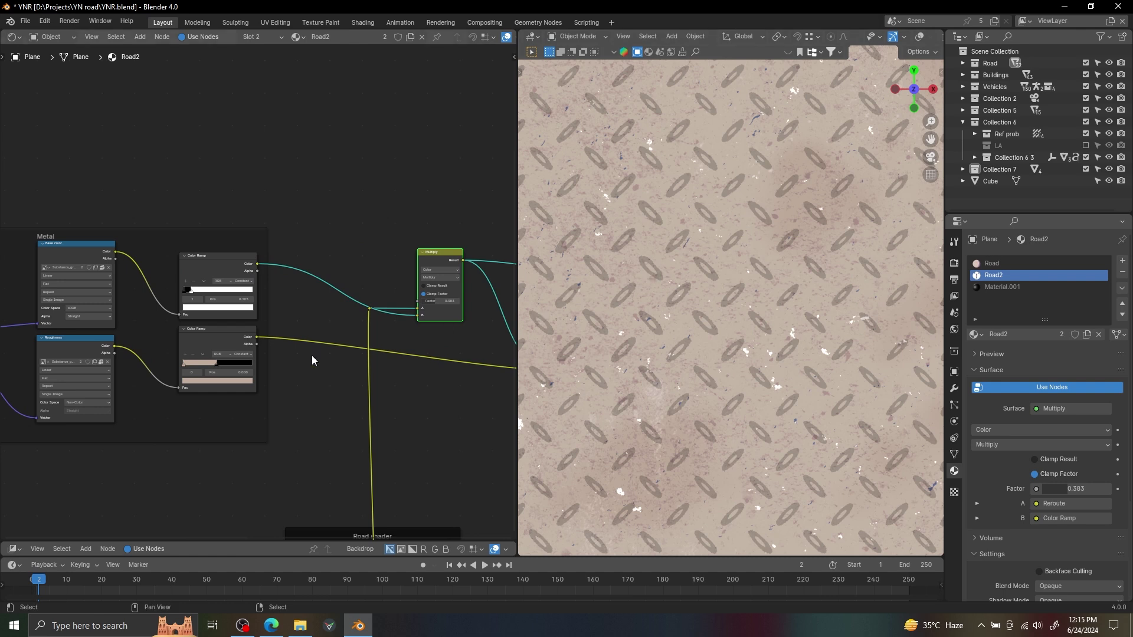
Preview the Color Ramp fed by the Roughness texture and the Add node that combines it with the road color
ctrl+shift+click(219, 333)
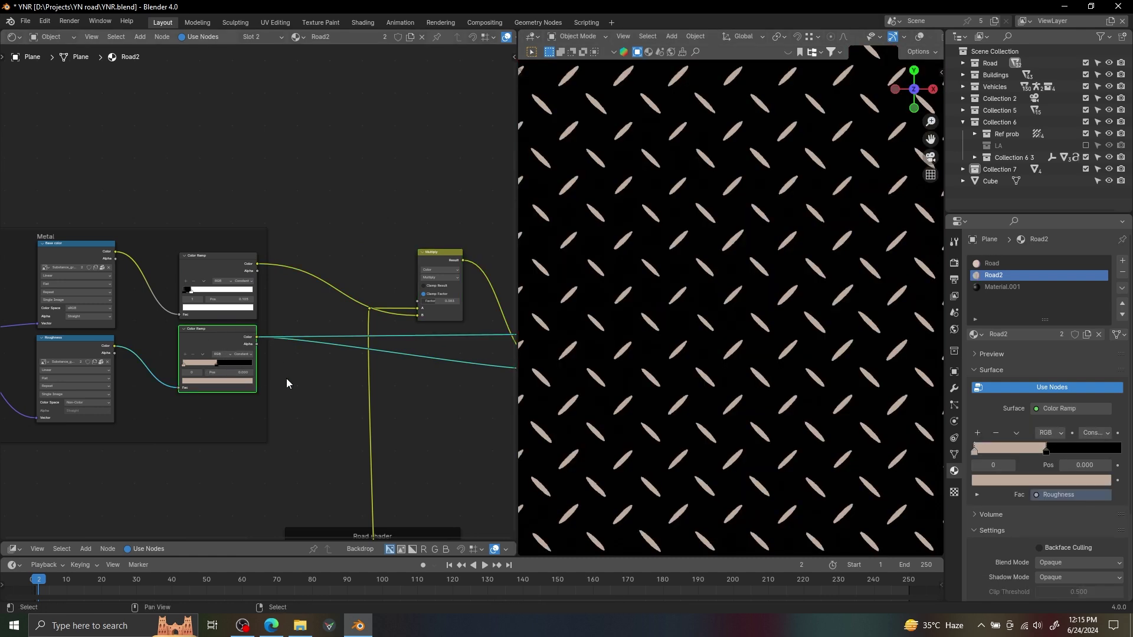
middle_drag(354, 370, 200, 372)
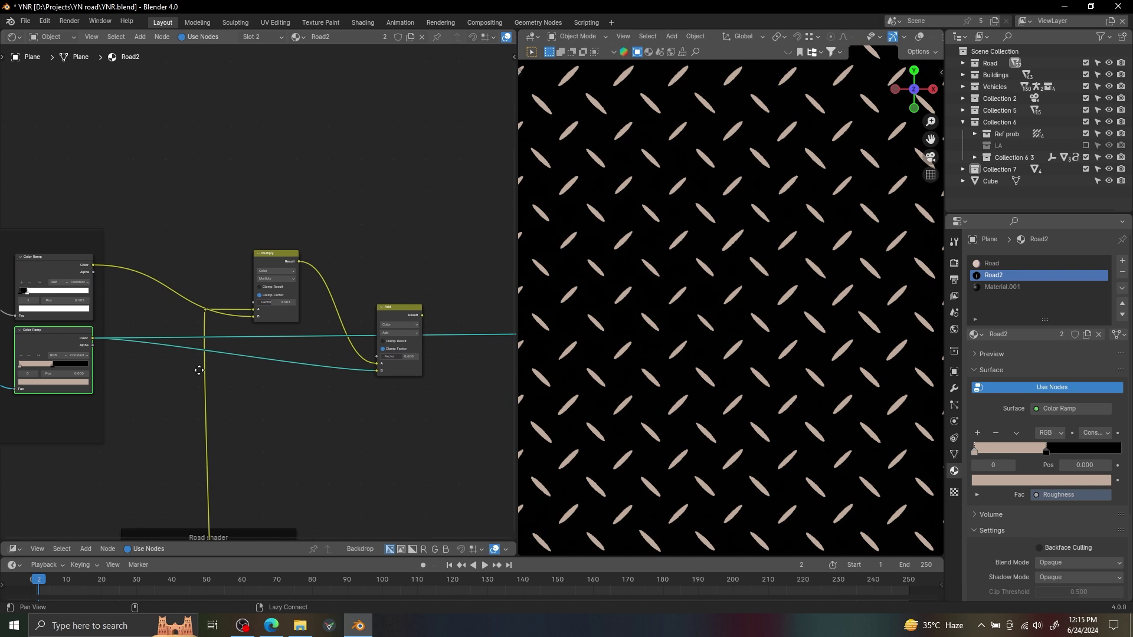
ctrl+shift+click(397, 317)
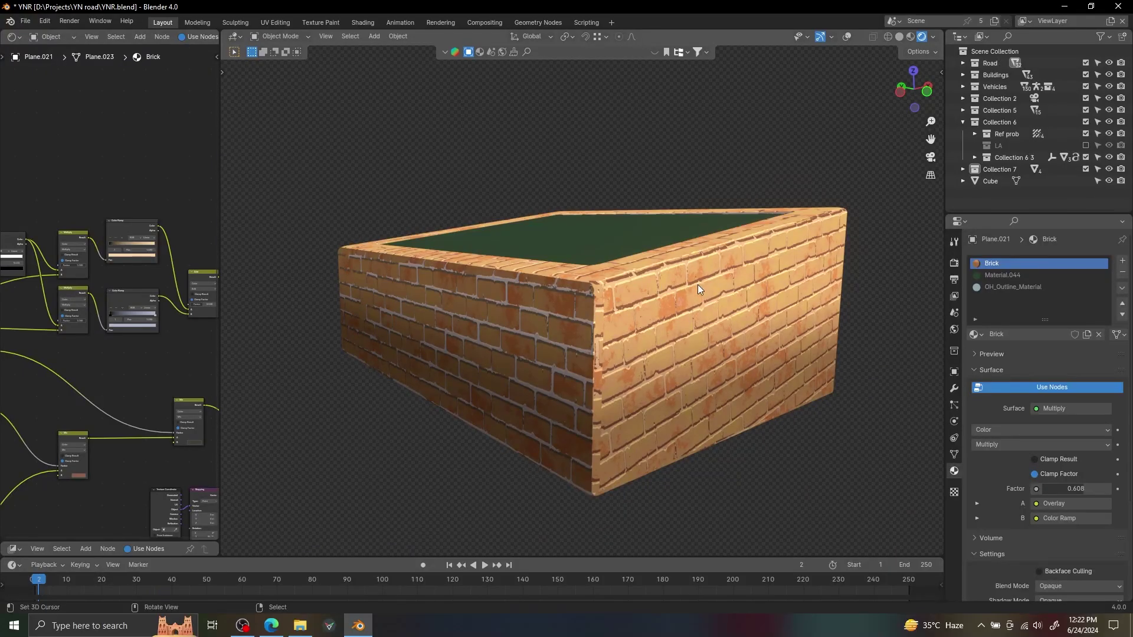
Circle the bright and dark brick edges on the lit and shaded wall faces with the Annotate tool
middle_drag(697, 284, 636, 270)
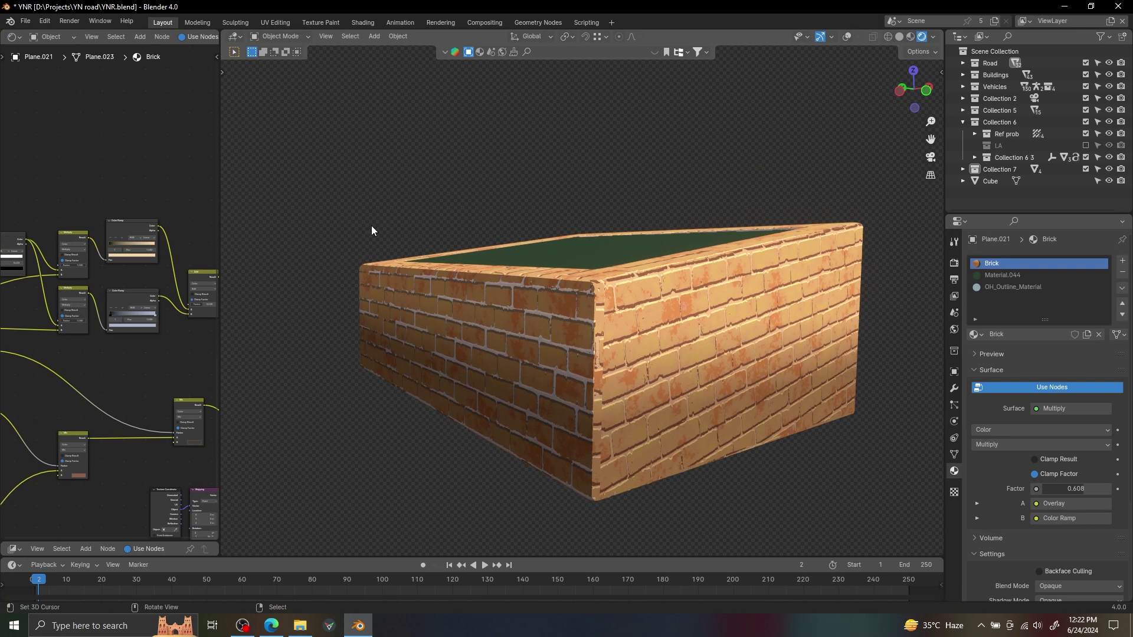
key(t)
click(235, 206)
key(t)
scroll(663, 285, up, 2)
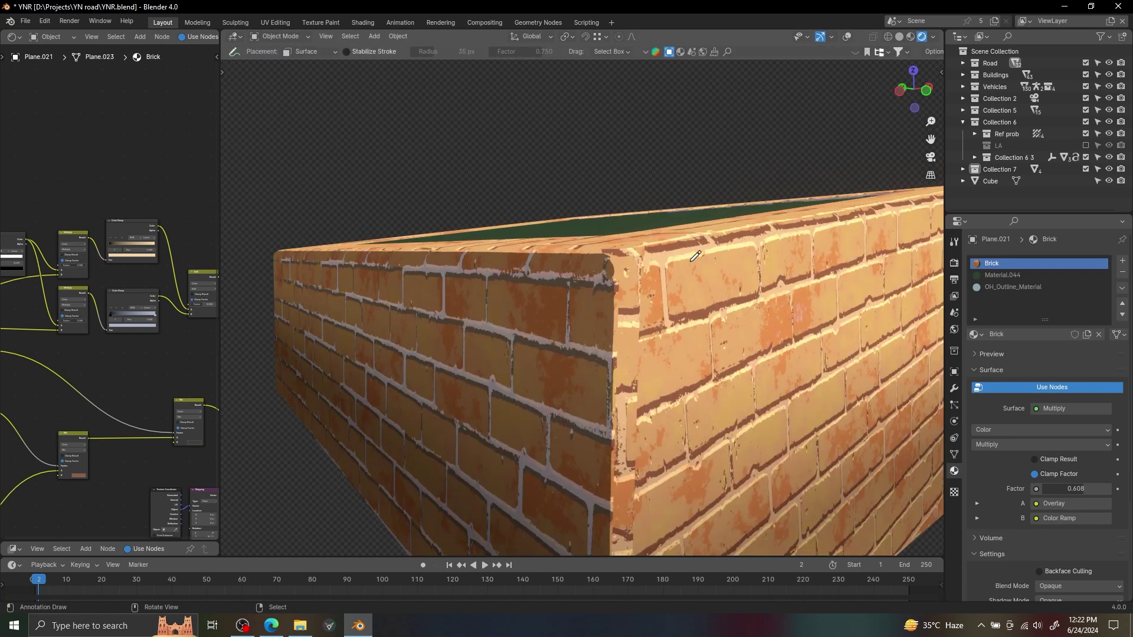
drag(686, 243, 760, 266)
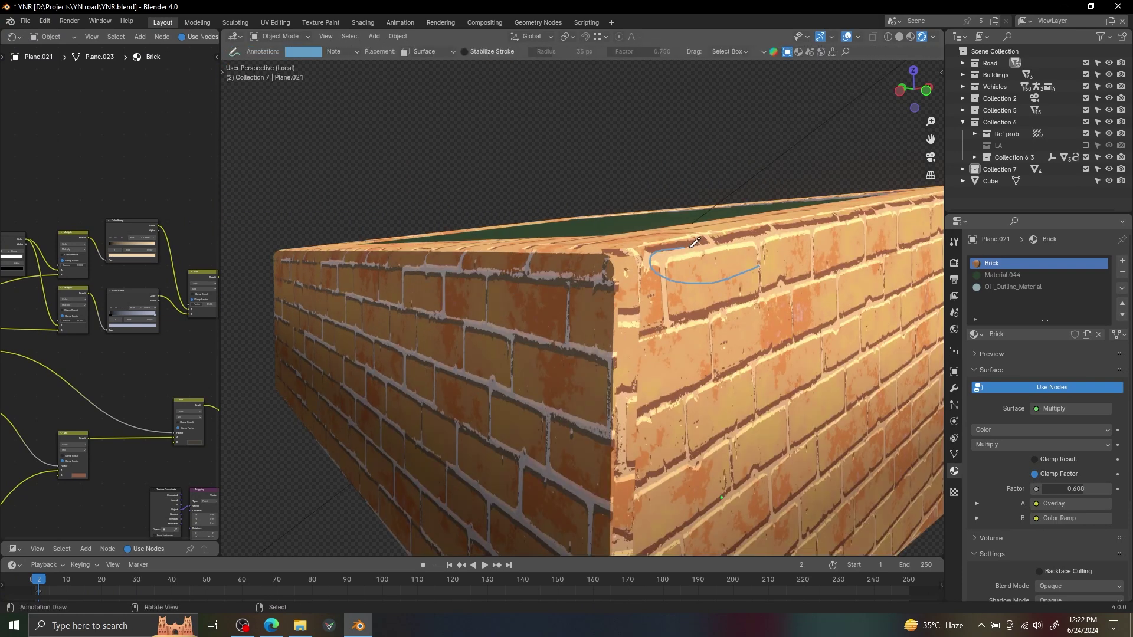
mouse_move(560, 258)
mouse_down()
mouse_move(549, 300)
mouse_move(508, 260)
mouse_move(584, 262)
mouse_move(549, 319)
mouse_up()
shift+middle_drag(636, 345, 537, 289)
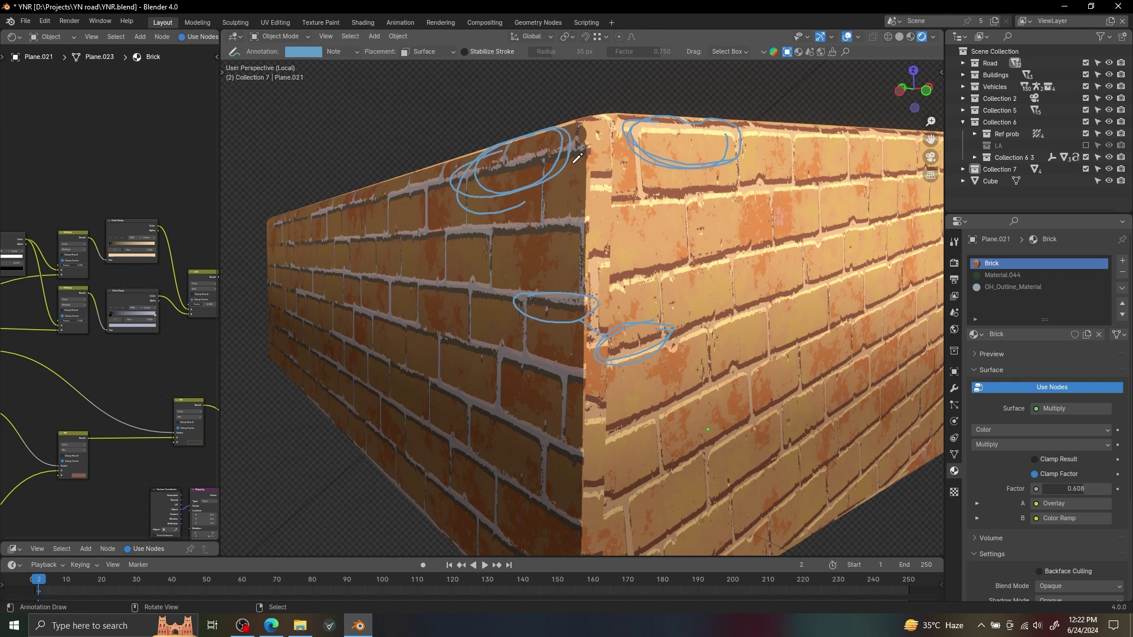
Erase the annotation circles from the brick walls
scroll(659, 270, down, 4)
middle_drag(666, 236, 685, 255)
mouse_move(691, 249)
ctrl+mouse_down()
mouse_move(508, 298)
mouse_move(590, 321)
mouse_move(609, 353)
ctrl+mouse_up()
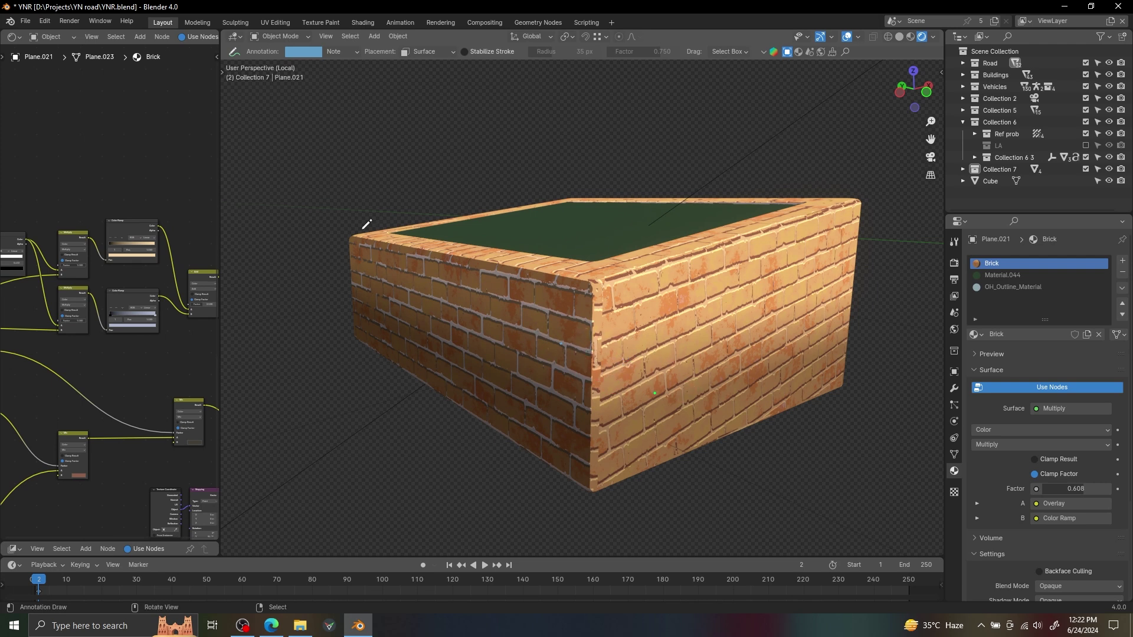
Widen the node editor and preview the Brick material's Bricks059_2K Color, Roughness and Normal textures on the walls
drag(219, 197, 416, 197)
ctrl+alt+drag(177, 266, 106, 291)
alt+drag(106, 291, 242, 272)
ctrl+alt+drag(241, 272, 319, 230)
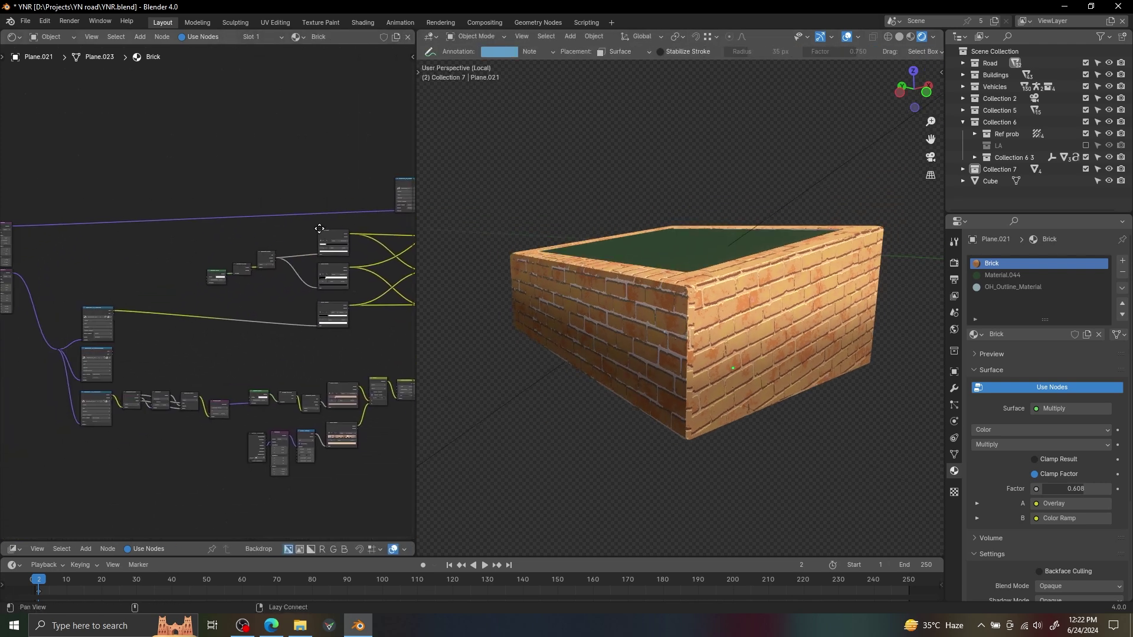
alt+drag(120, 324, 191, 311)
ctrl+shift+click(172, 297)
scroll(242, 345, up, 4)
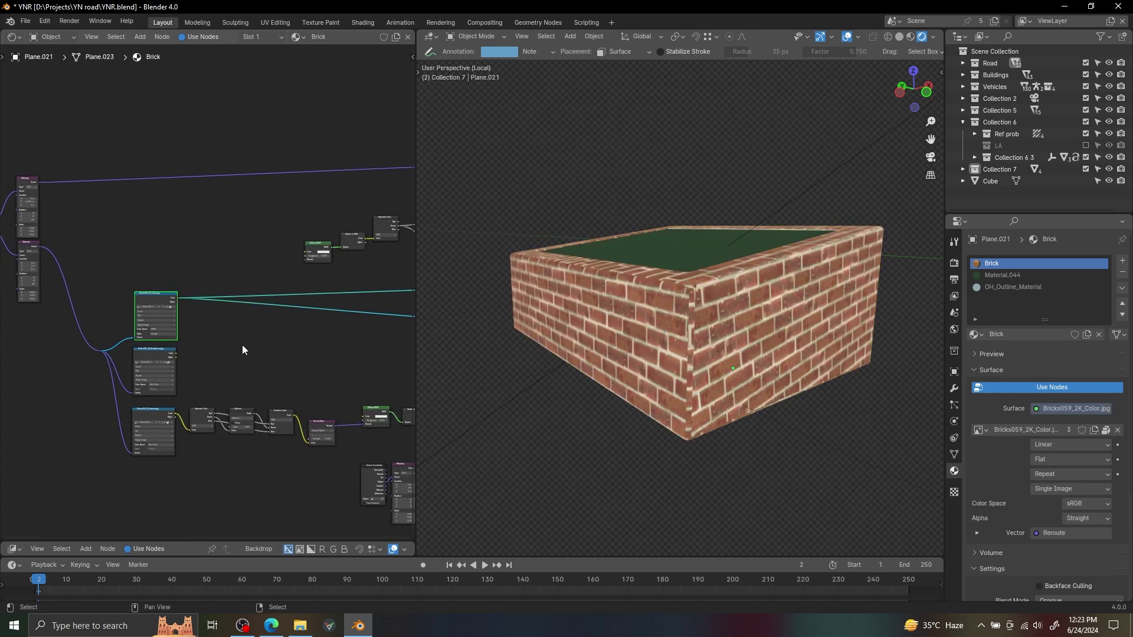
ctrl+shift+click(164, 349)
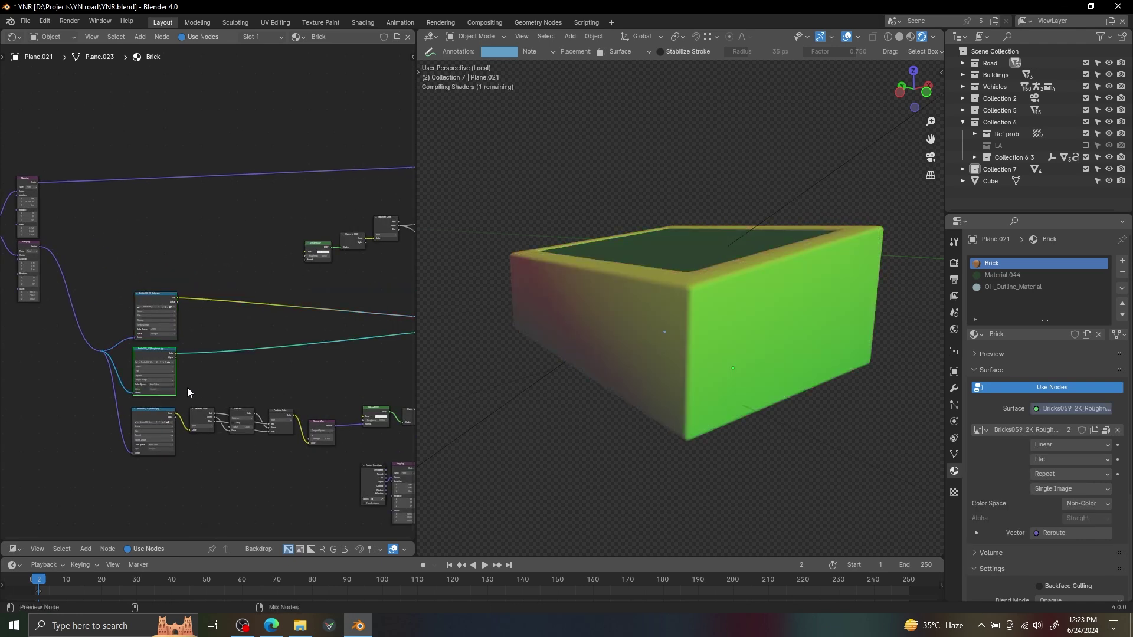
ctrl+shift+click(158, 413)
Preview the Separate Color node's shadow and light Color Ramps, label the wall faces L and S with annotations, and erase the letters
middle_drag(292, 342, 236, 347)
scroll(97, 313, up, 2)
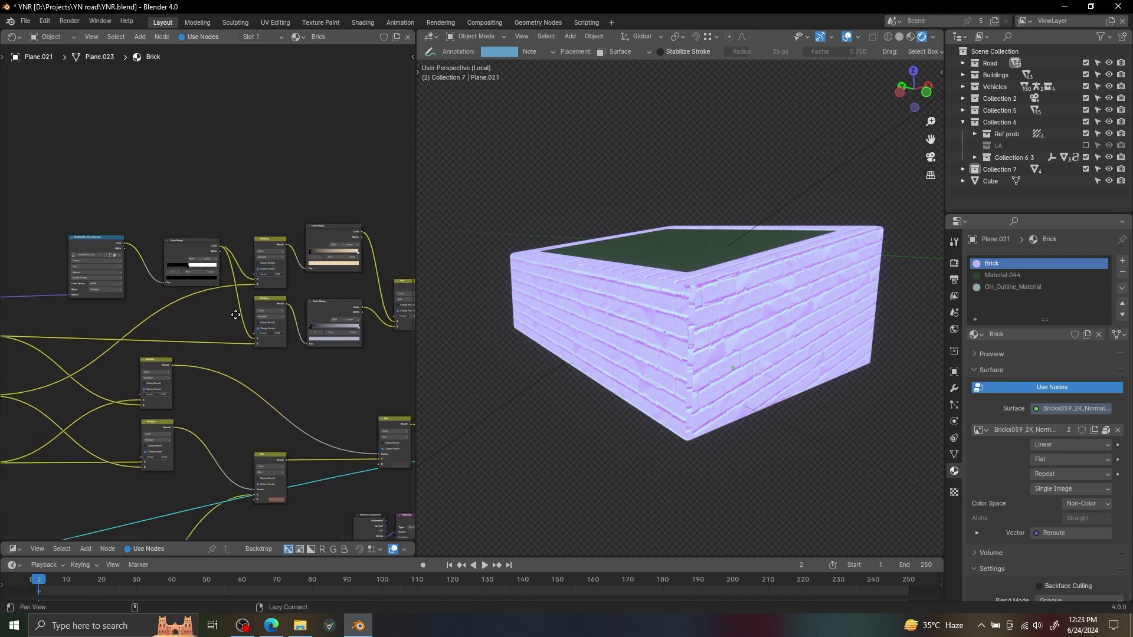
ctrl+shift+click(63, 282)
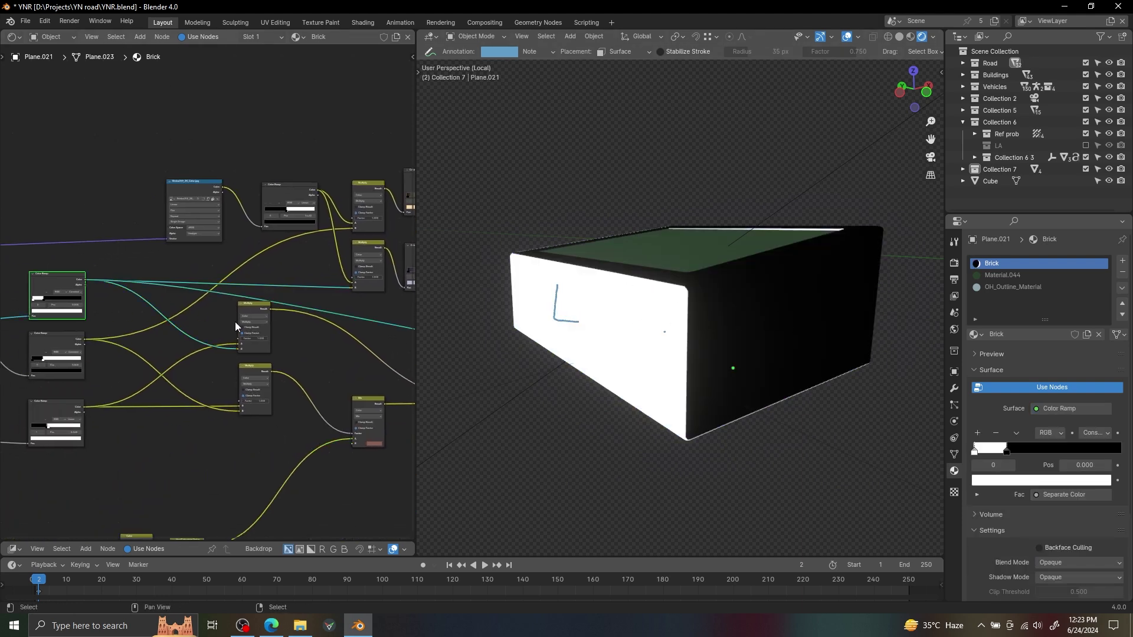
ctrl+shift+click(60, 338)
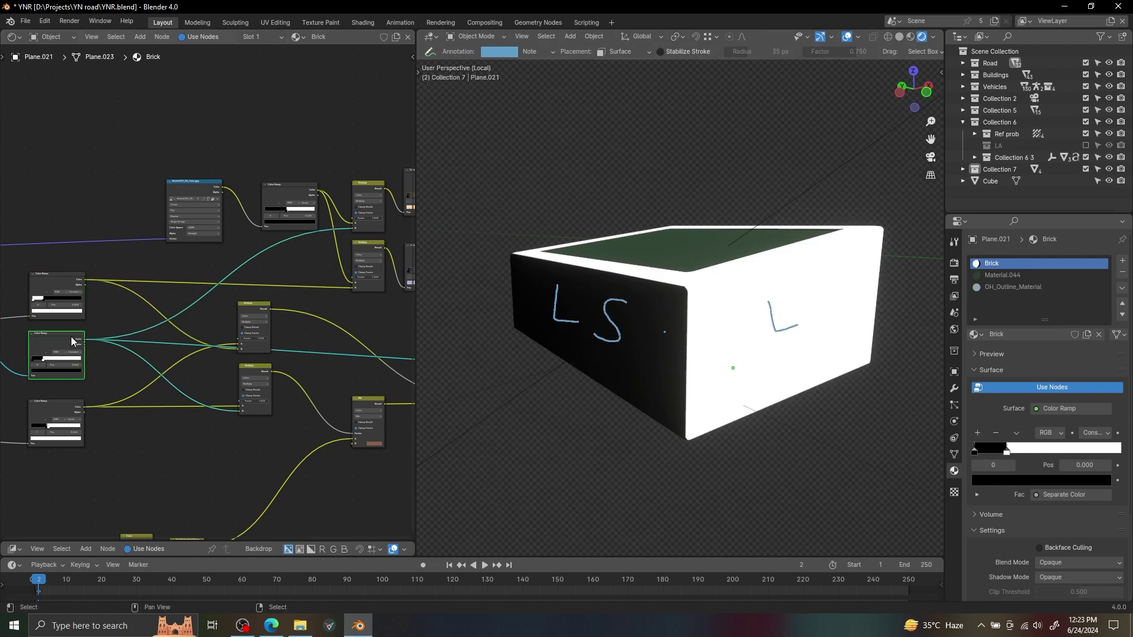
ctrl+shift+click(71, 289)
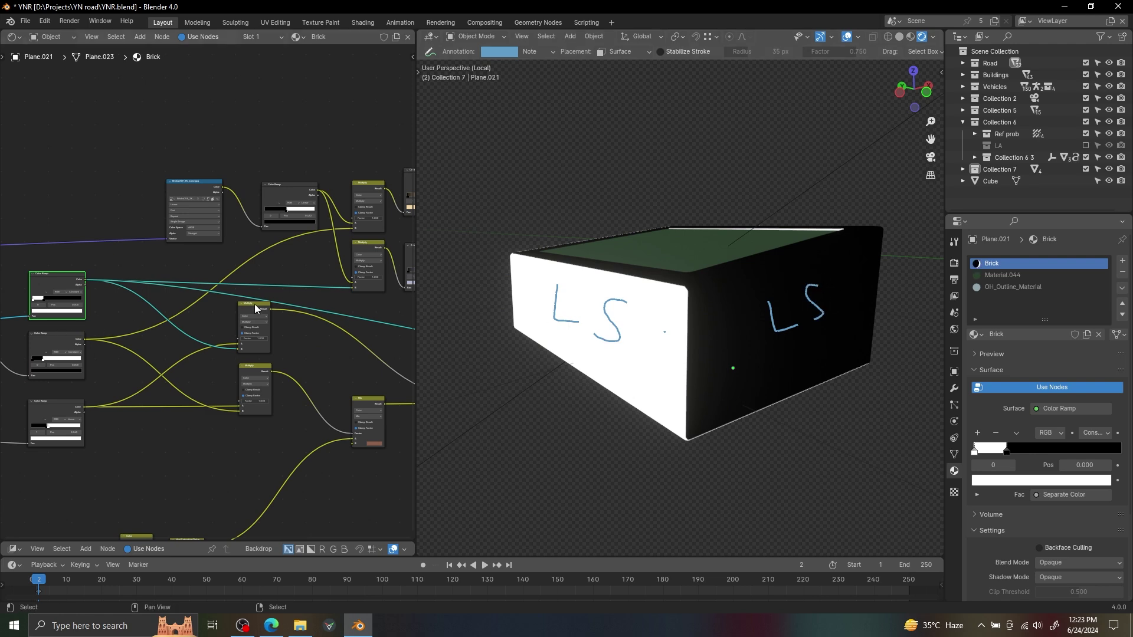
mouse_move(558, 283)
ctrl+mouse_down()
mouse_move(824, 318)
mouse_move(815, 285)
mouse_move(785, 288)
ctrl+mouse_up()
Preview the cream and lavender mortar Color Ramps separately, plus the Add node that combines them
scroll(243, 296, down, 3)
middle_drag(276, 267, 222, 286)
scroll(345, 239, up, 4)
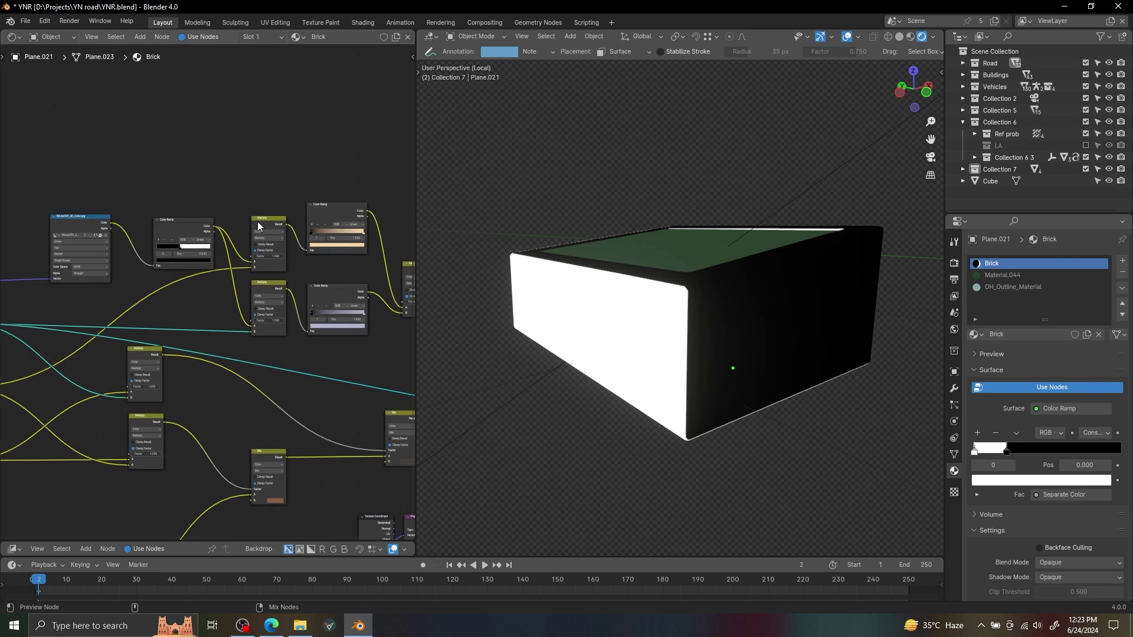
ctrl+shift+click(325, 214)
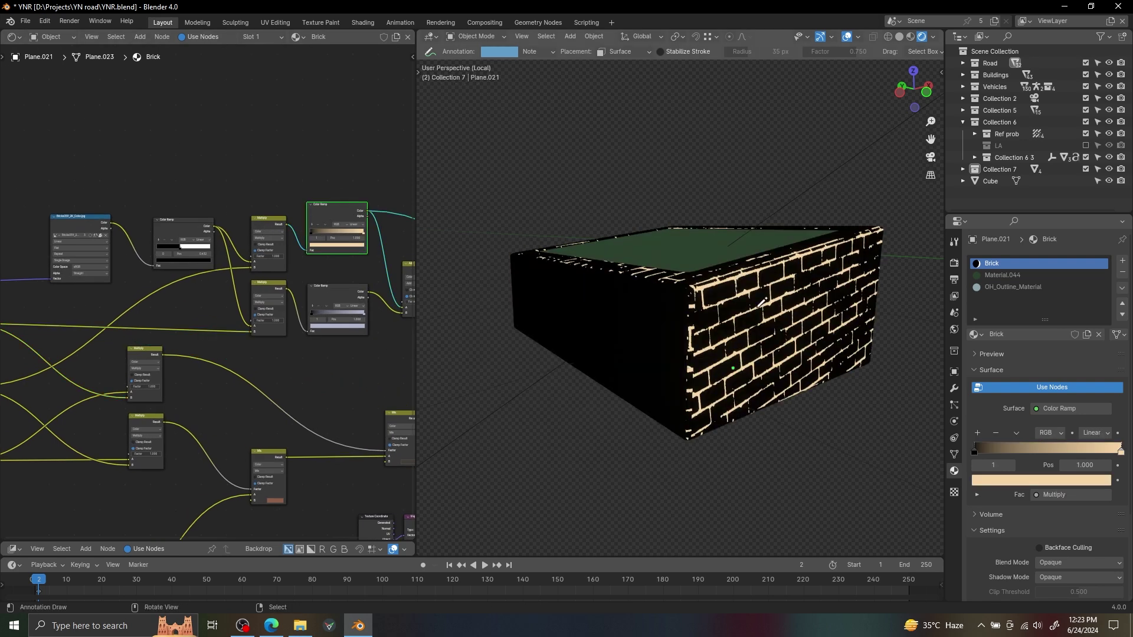
middle_drag(696, 307, 732, 289)
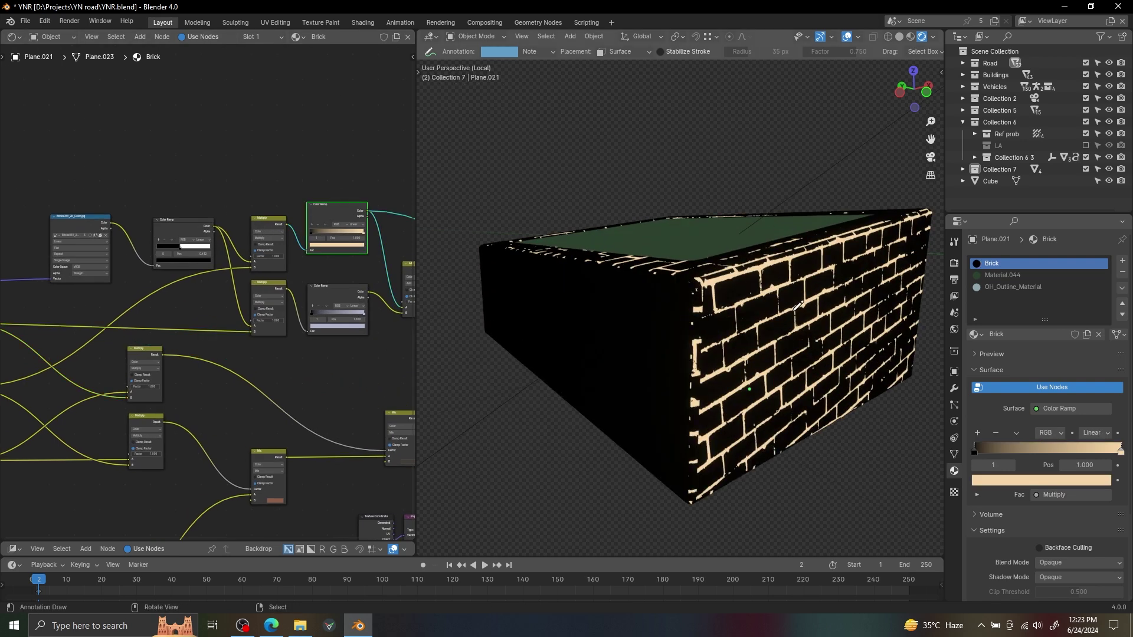
ctrl+shift+click(331, 290)
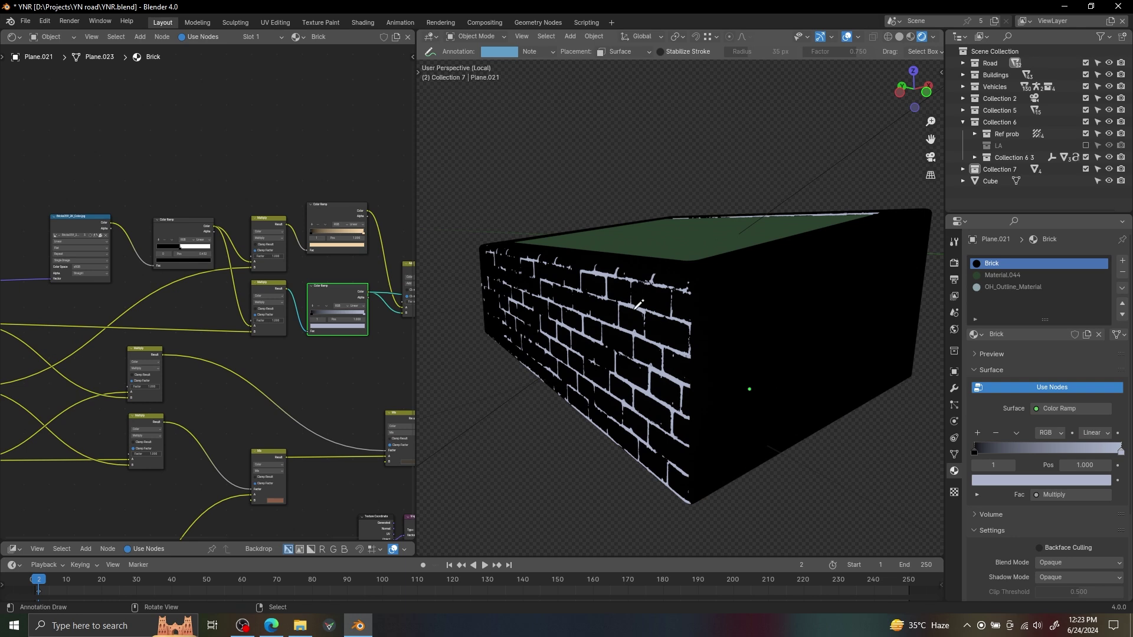
middle_drag(413, 283, 284, 287)
ctrl+shift+click(293, 280)
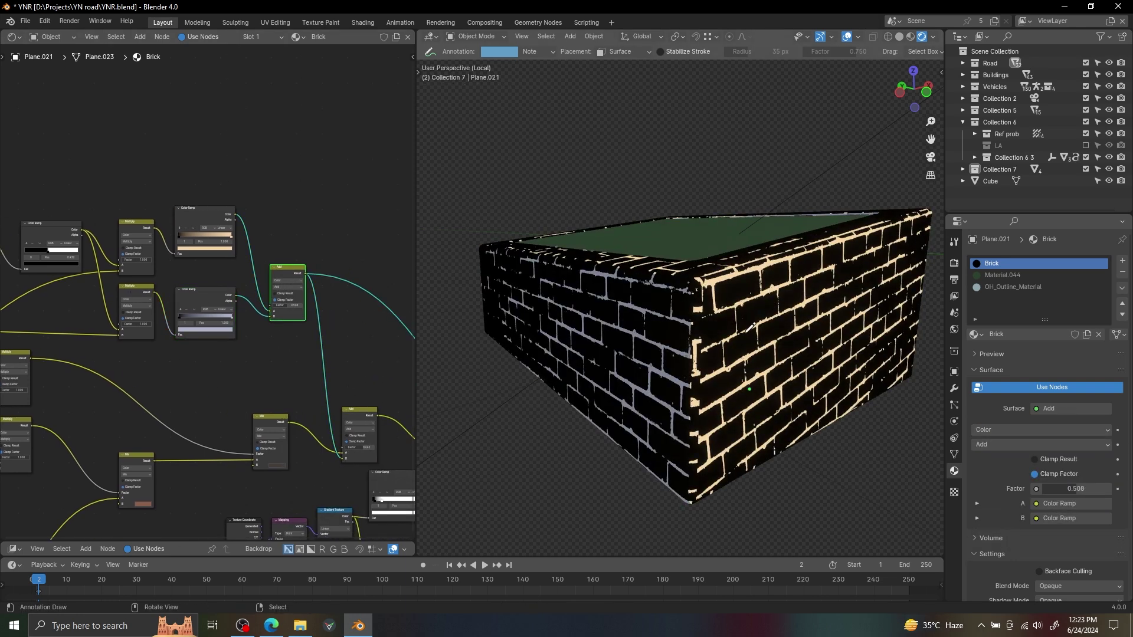
Preview the Add node that joins the mortar to the brick color, and the final Multiply node before the Material Output
middle_drag(373, 410, 237, 276)
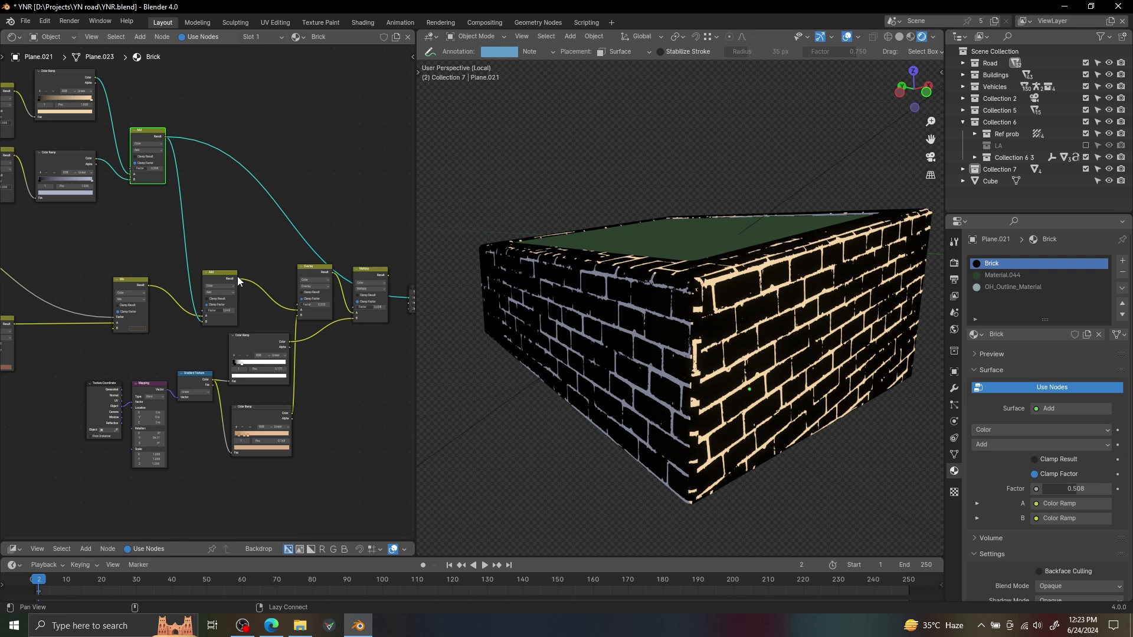
scroll(265, 299, up, 2)
ctrl+shift+click(217, 275)
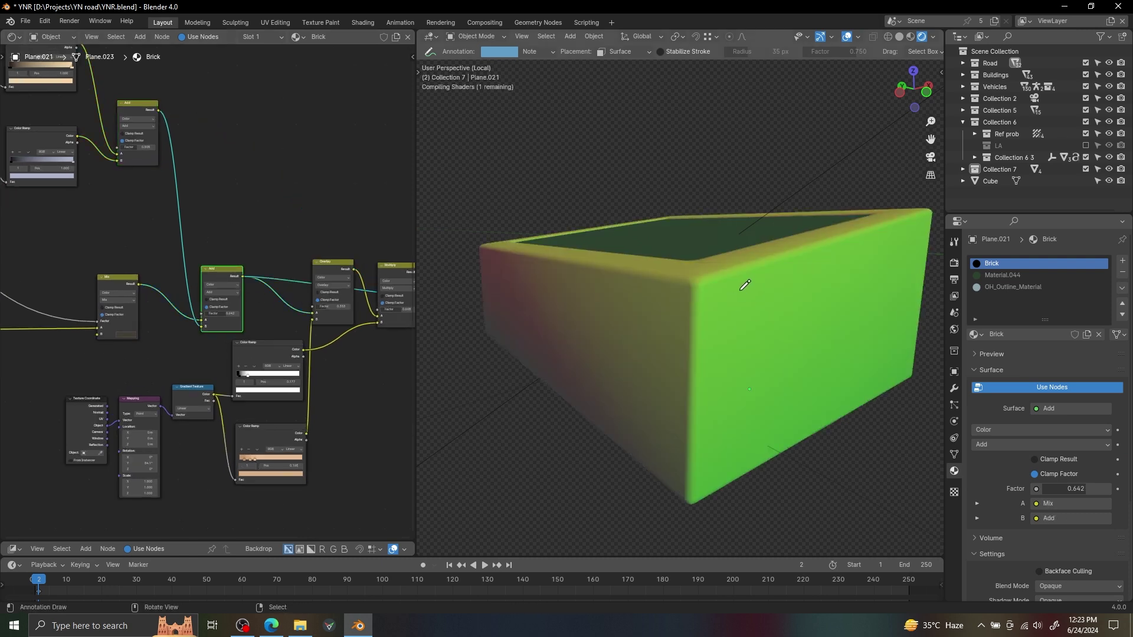
scroll(729, 295, up, 2)
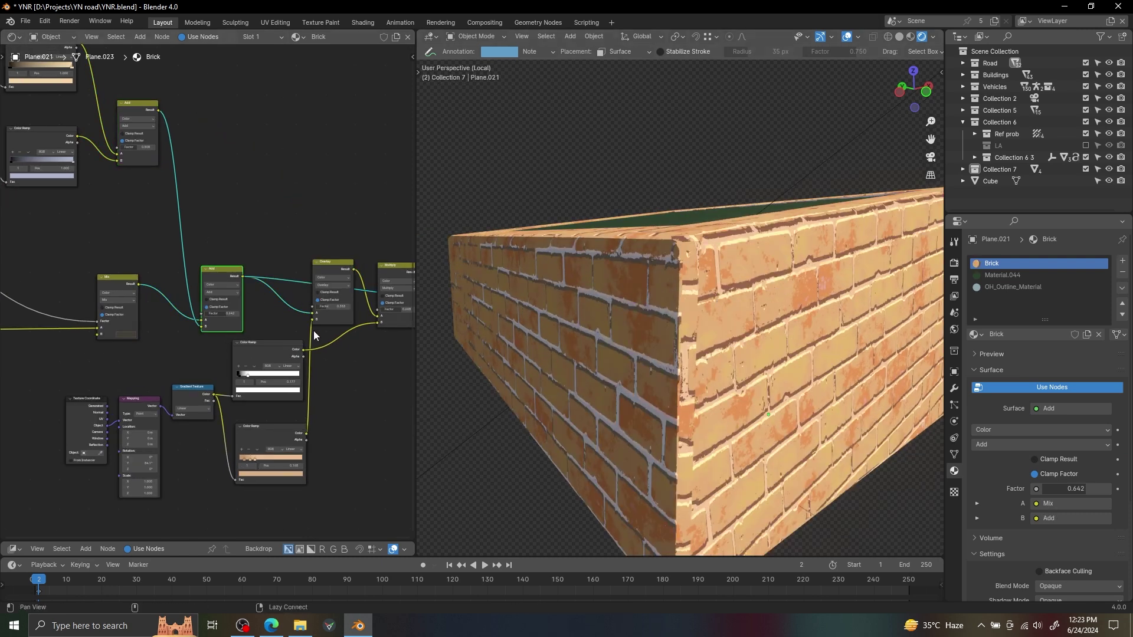
middle_drag(314, 332, 163, 334)
ctrl+shift+click(245, 270)
scroll(714, 312, down, 2)
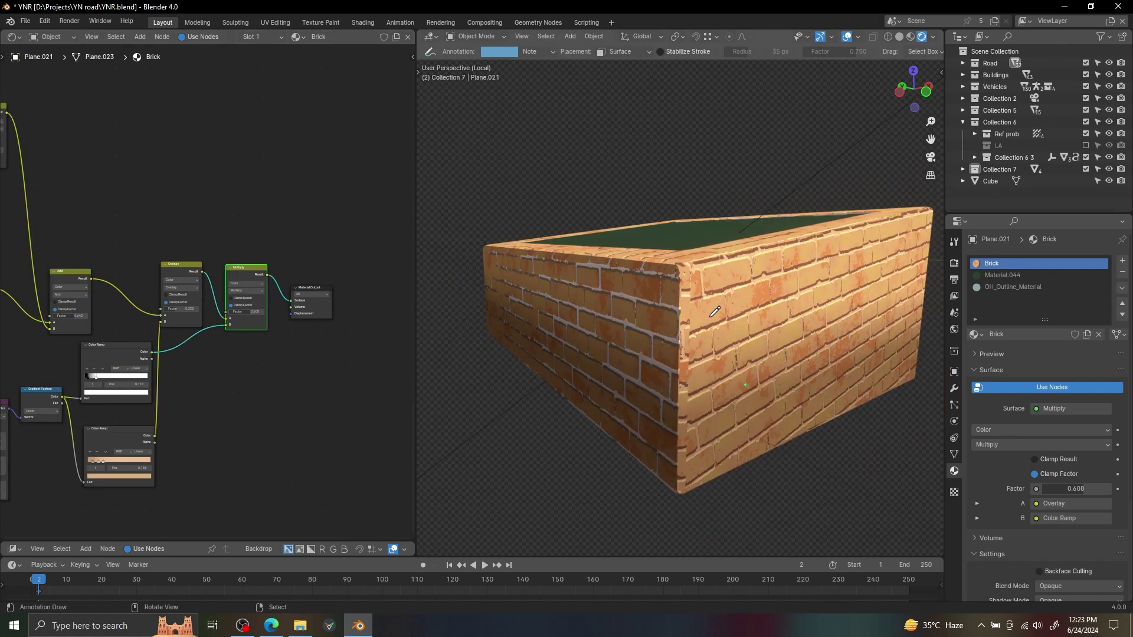
middle_drag(169, 370, 300, 309)
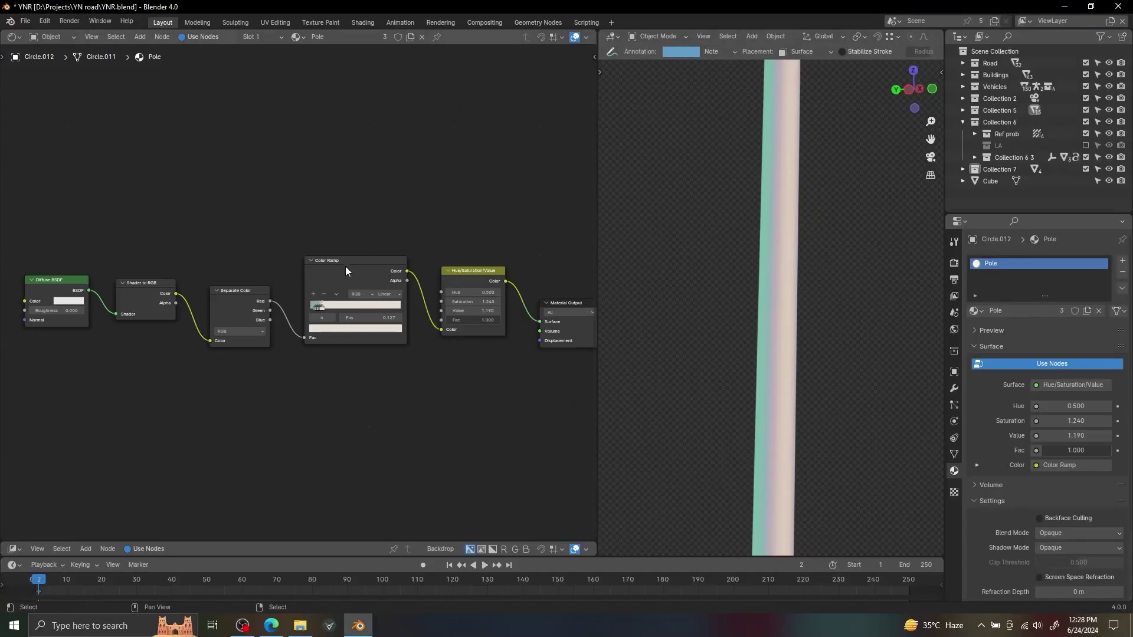
Preview the Pole material's Color Ramp and Hue/Saturation/Value nodes, and draw an annotation across the pole's color bands
scroll(346, 266, up, 1)
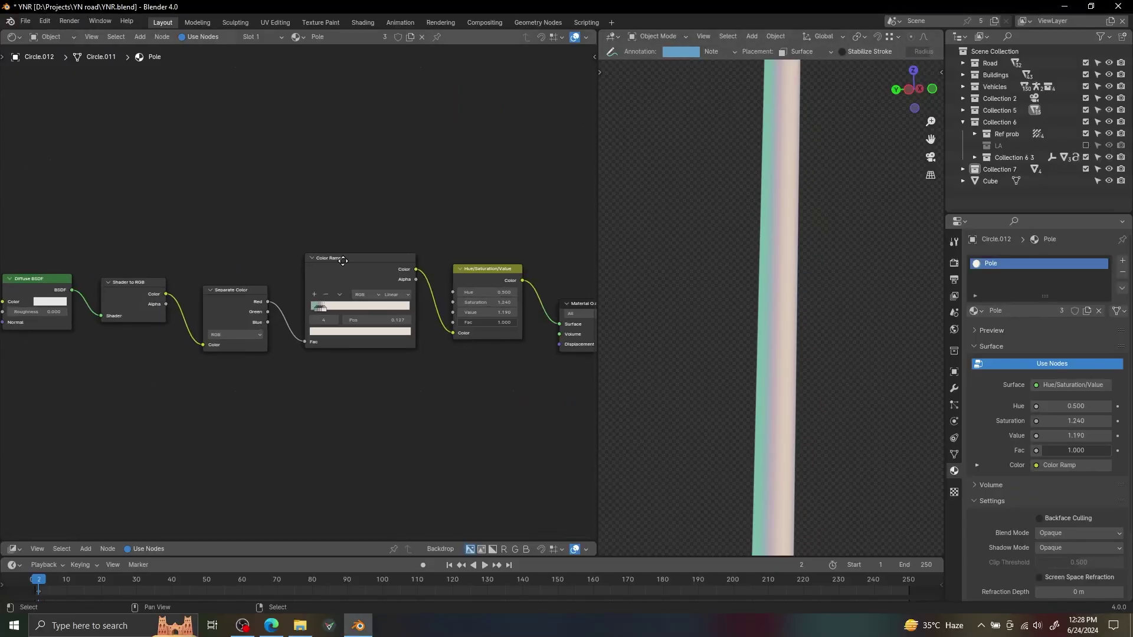
drag(345, 267, 342, 249)
ctrl+shift+click(342, 249)
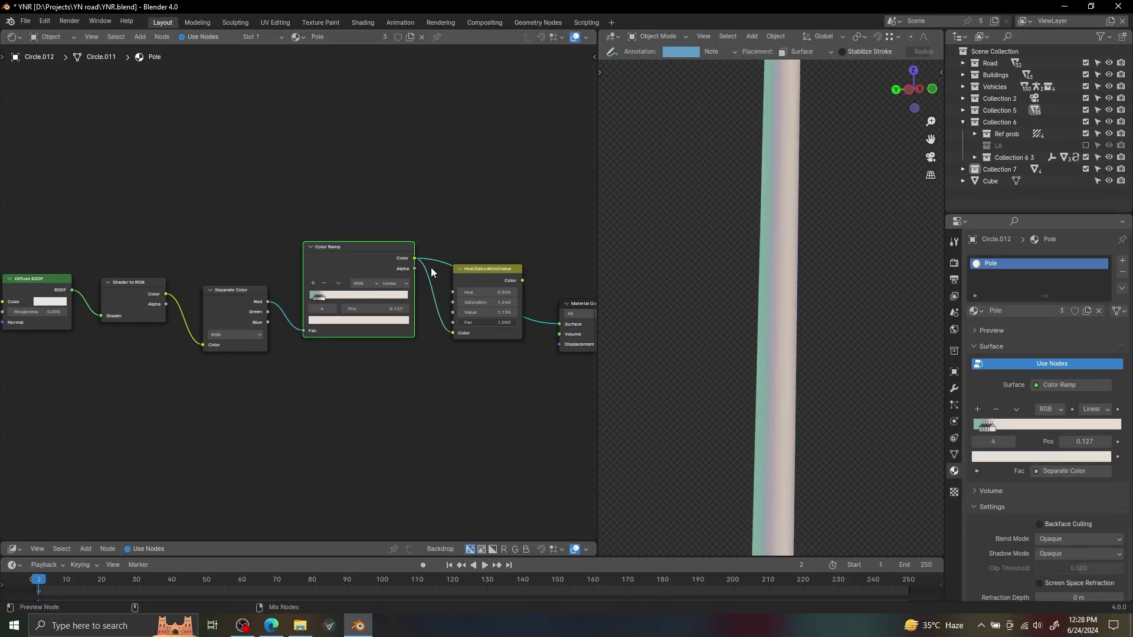
ctrl+shift+click(469, 272)
scroll(799, 296, up, 4)
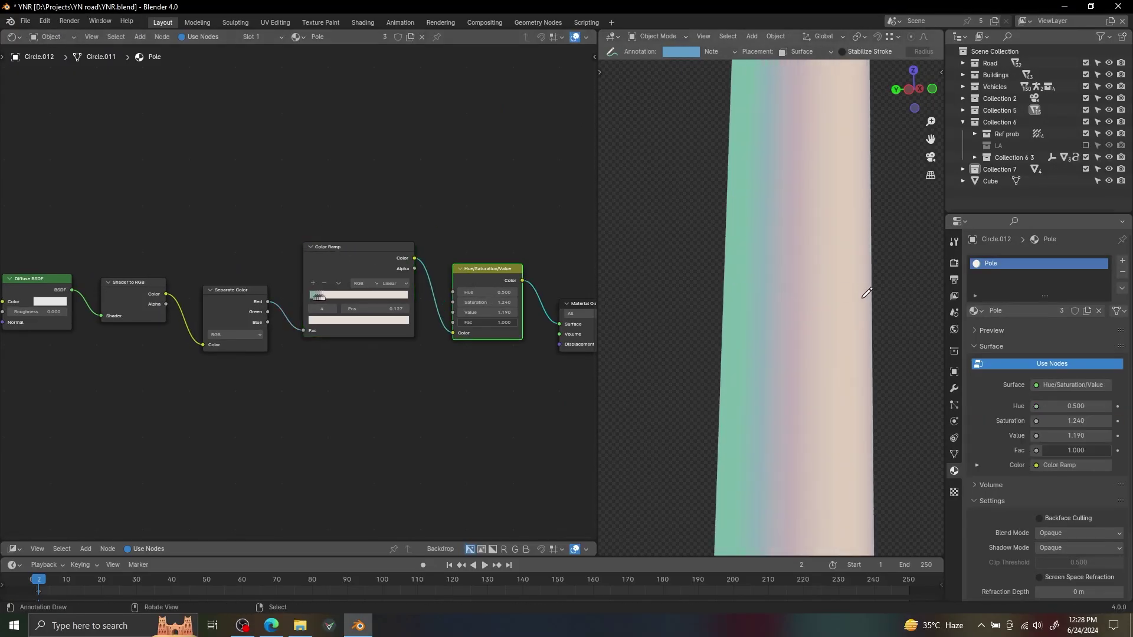
drag(742, 301, 859, 299)
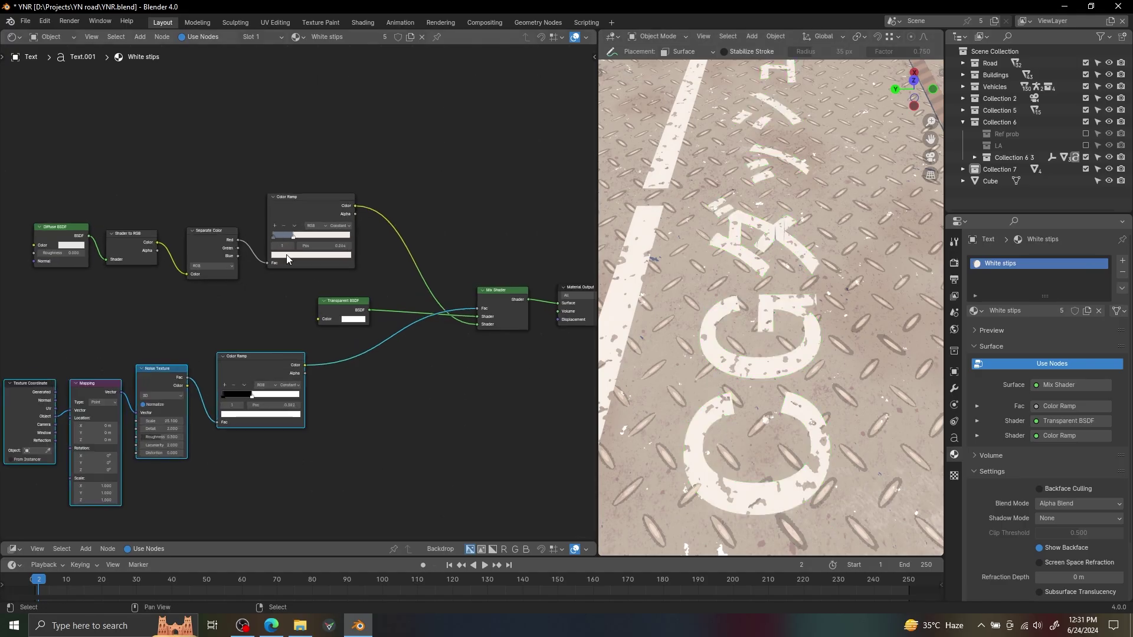
Preview the White stips material's white Color Ramp, the noise Color Ramp and the Mix Shader that combines them with transparency
ctrl+shift+click(300, 208)
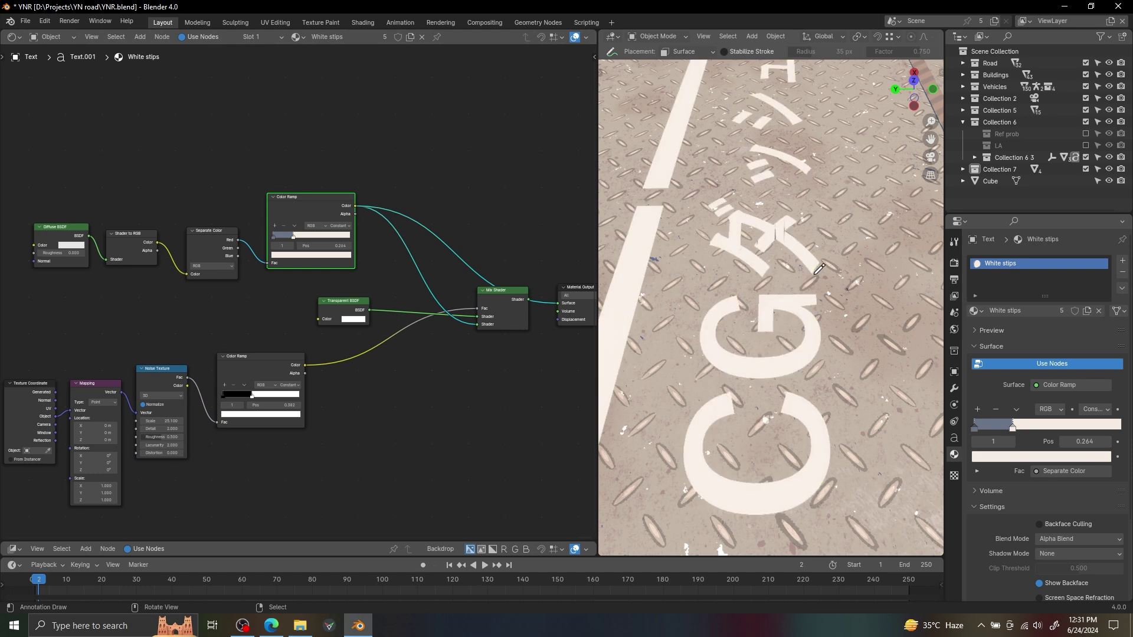
ctrl+shift+click(260, 374)
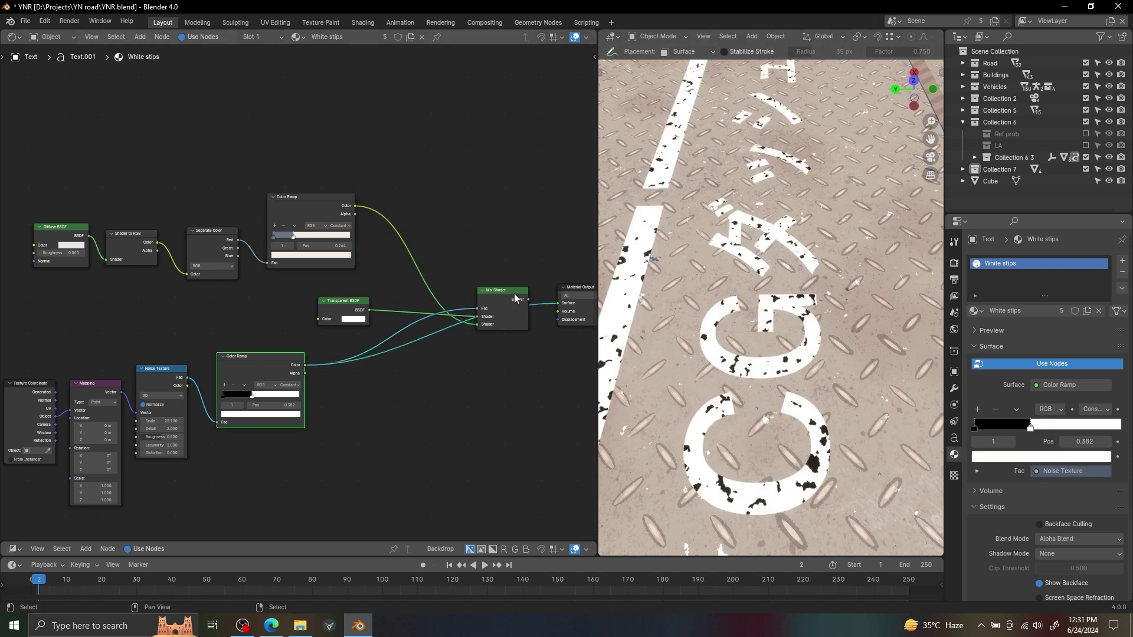
ctrl+shift+click(507, 298)
scroll(782, 355, up, 4)
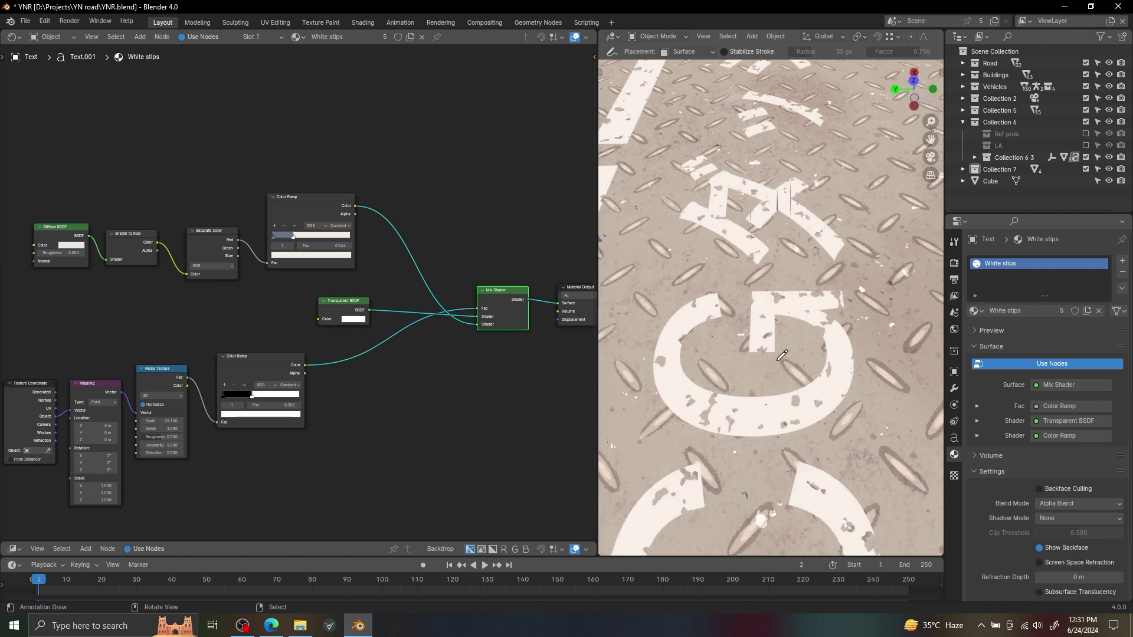
scroll(782, 355, down, 2)
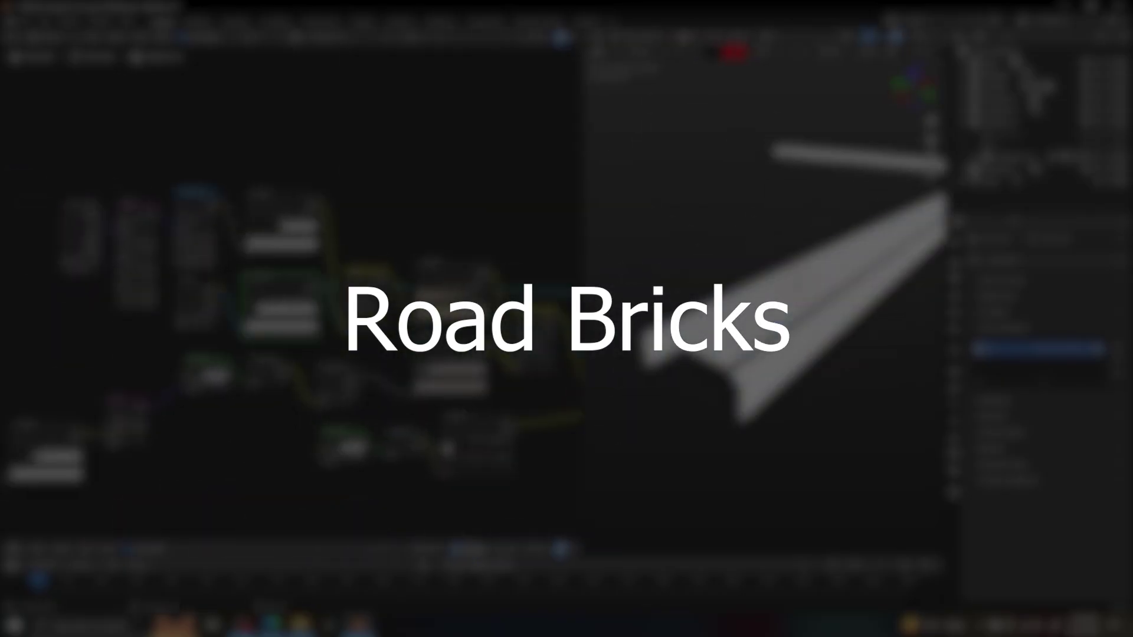
Widen the 3D viewport to examine the curved road brick row, and restore the space for the node editor
middle_drag(810, 334, 616, 308)
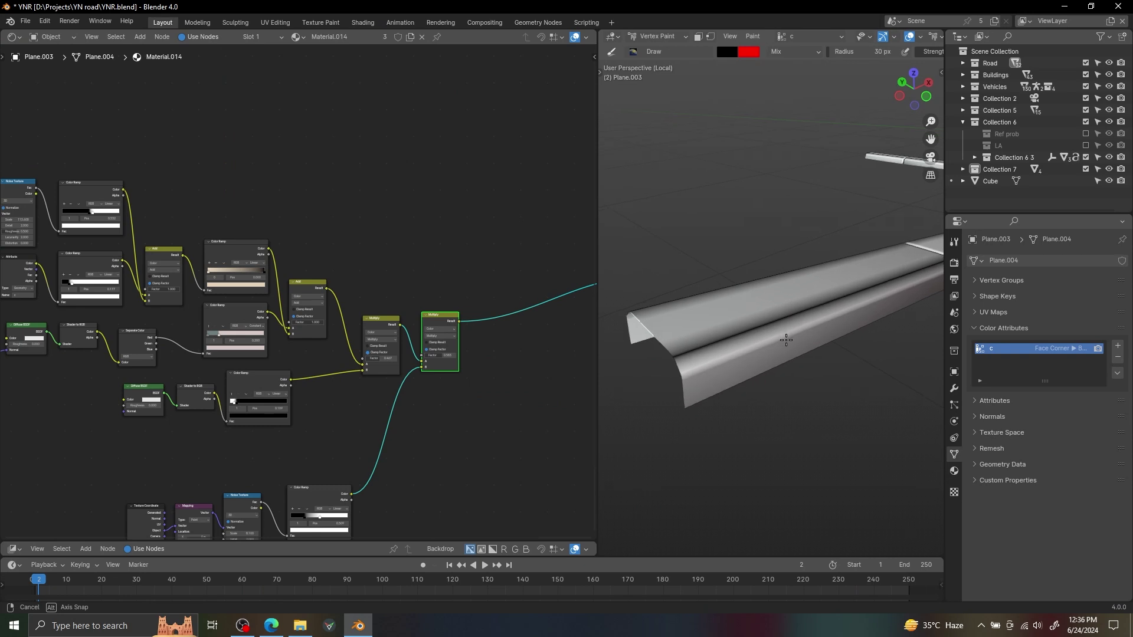
drag(597, 297, 349, 297)
middle_drag(649, 295, 720, 322)
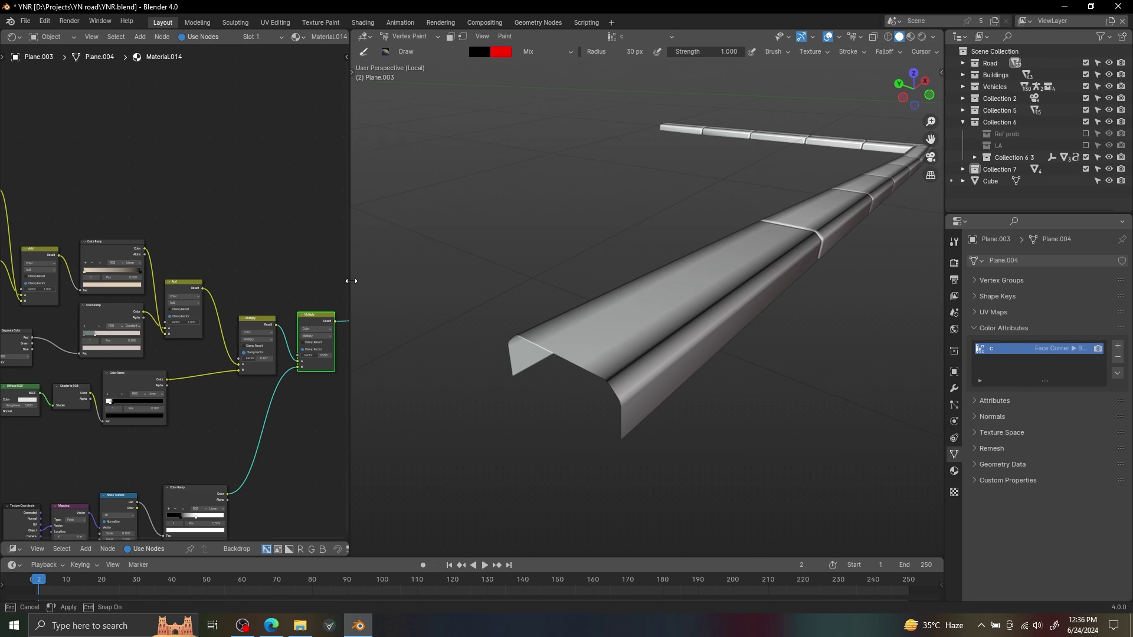
drag(351, 281, 583, 282)
Preview the Attribute node's Color Ramp on the road bricks in rendered shading, and switch from Vertex Paint to Object Mode
middle_drag(150, 253, 358, 275)
scroll(359, 274, up, 2)
click(294, 278)
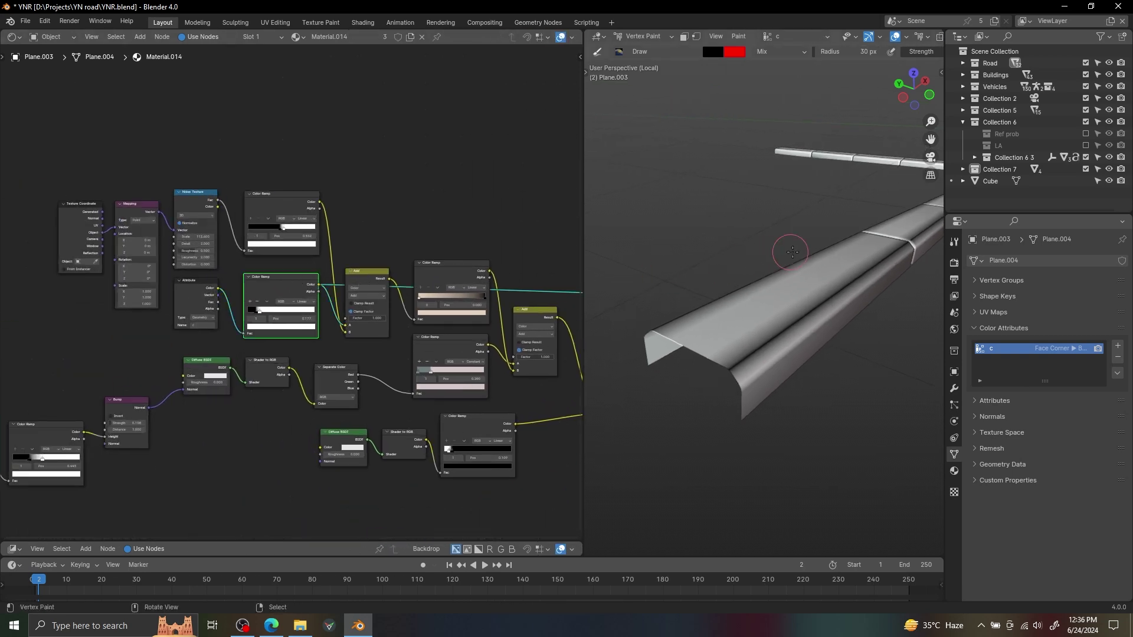
click(799, 285)
middle_drag(798, 284, 814, 251)
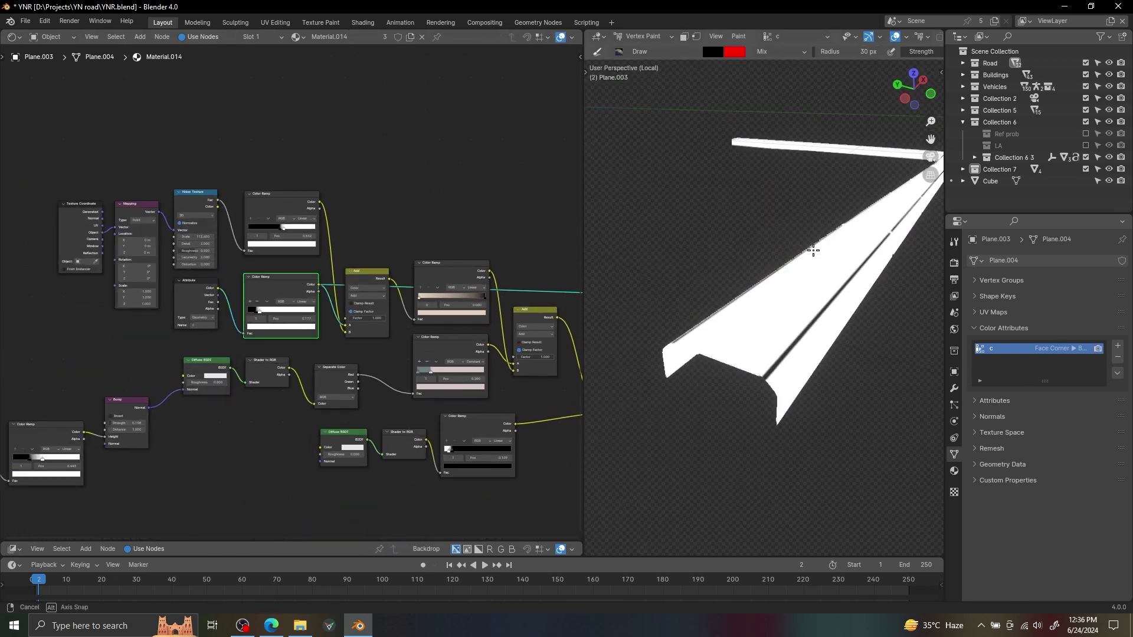
key(ctrl+Tab)
click(759, 250)
scroll(433, 247, up, 1)
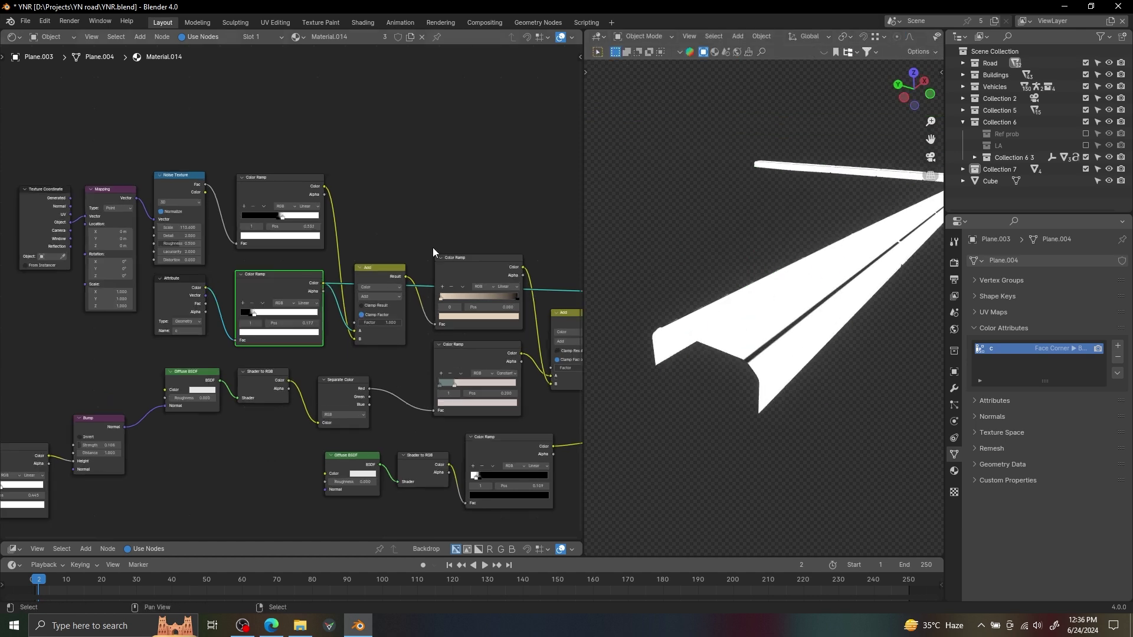
Preview the road bricks' Noise Texture Color Ramp, the Add node joining it to the attribute, and the cream Color Ramp
ctrl+shift+click(268, 185)
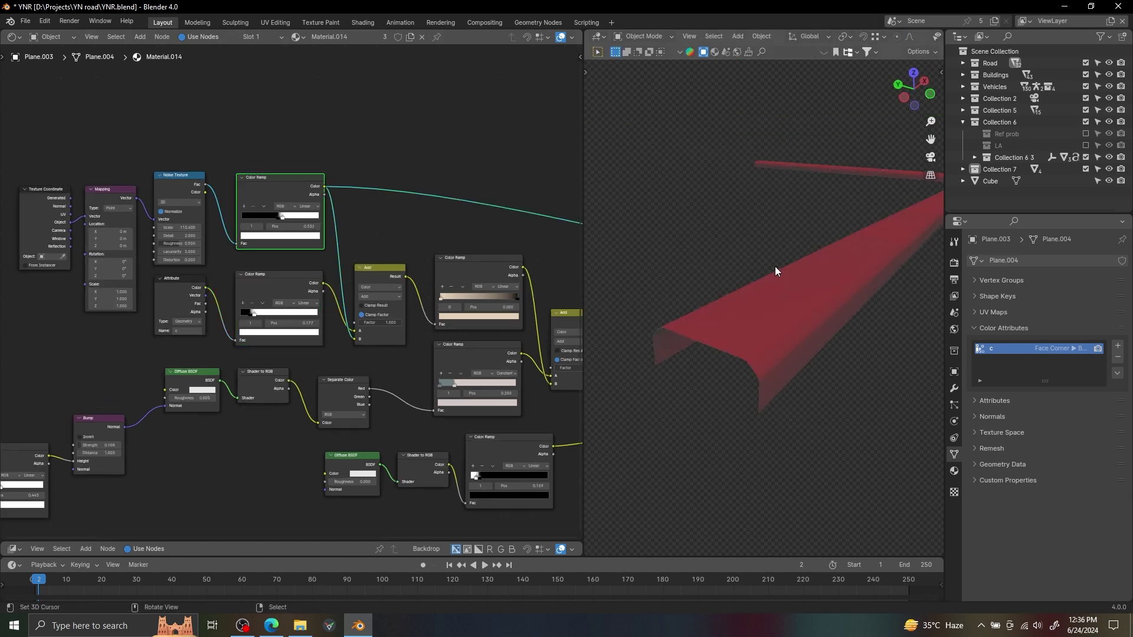
ctrl+shift+click(383, 272)
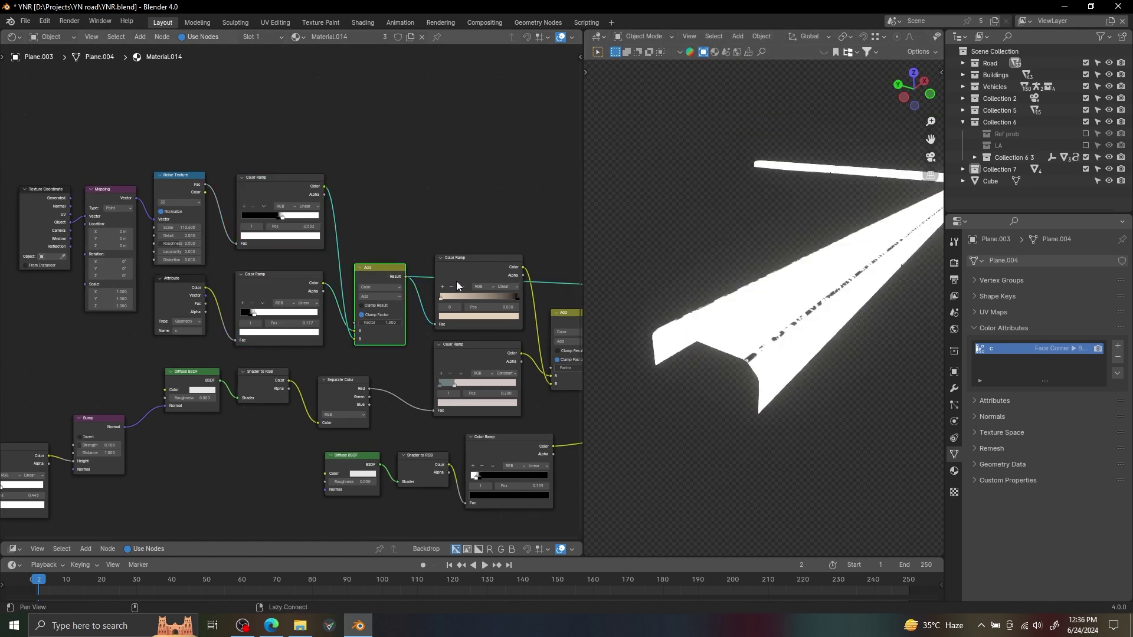
middle_drag(455, 281, 312, 264)
ctrl+shift+click(349, 247)
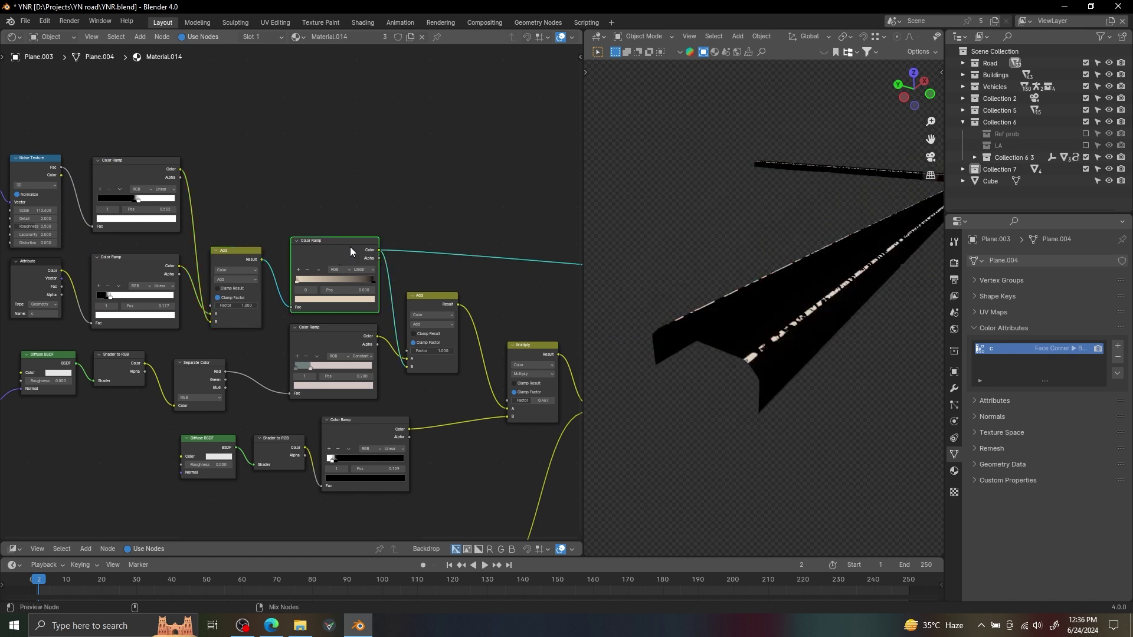
Preview the last Multiply node to examine the complete road brick material
middle_drag(508, 331, 346, 278)
ctrl+shift+click(444, 289)
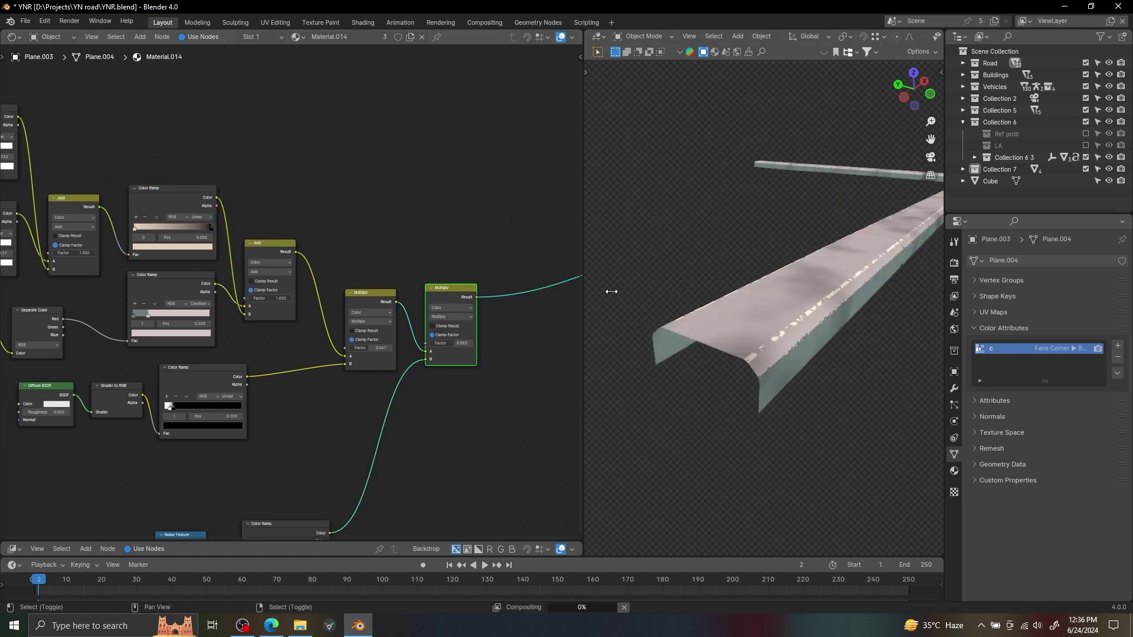
mouse_move(835, 297)
middle_down()
mouse_move(791, 302)
mouse_move(852, 300)
middle_up()
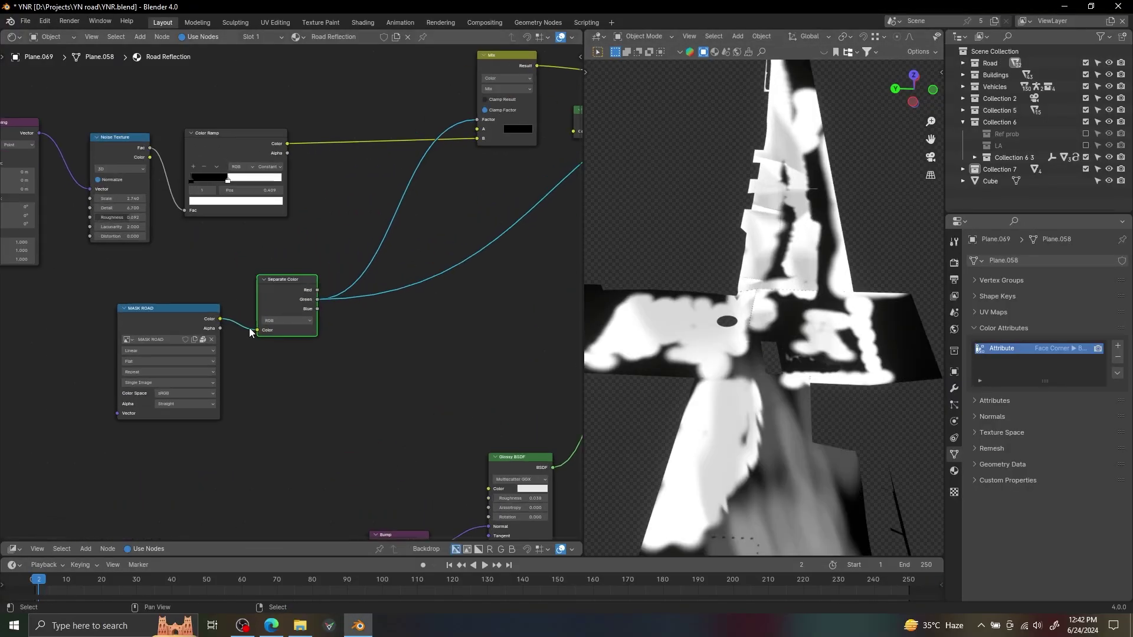
Move the MASK ROAD image and Separate Color nodes slightly apart, and examine the mask across the whole road
drag(181, 317, 151, 326)
mouse_move(298, 301)
mouse_down()
mouse_move(271, 285)
mouse_move(290, 302)
mouse_up()
scroll(731, 280, down, 2)
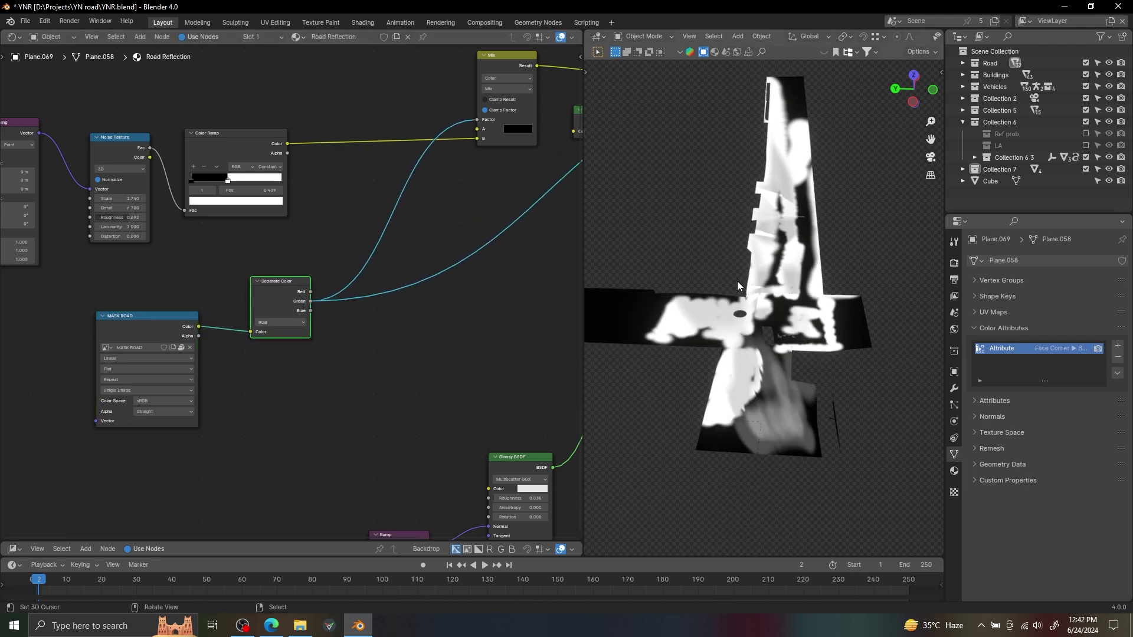
middle_drag(737, 281, 761, 278)
scroll(311, 243, down, 4)
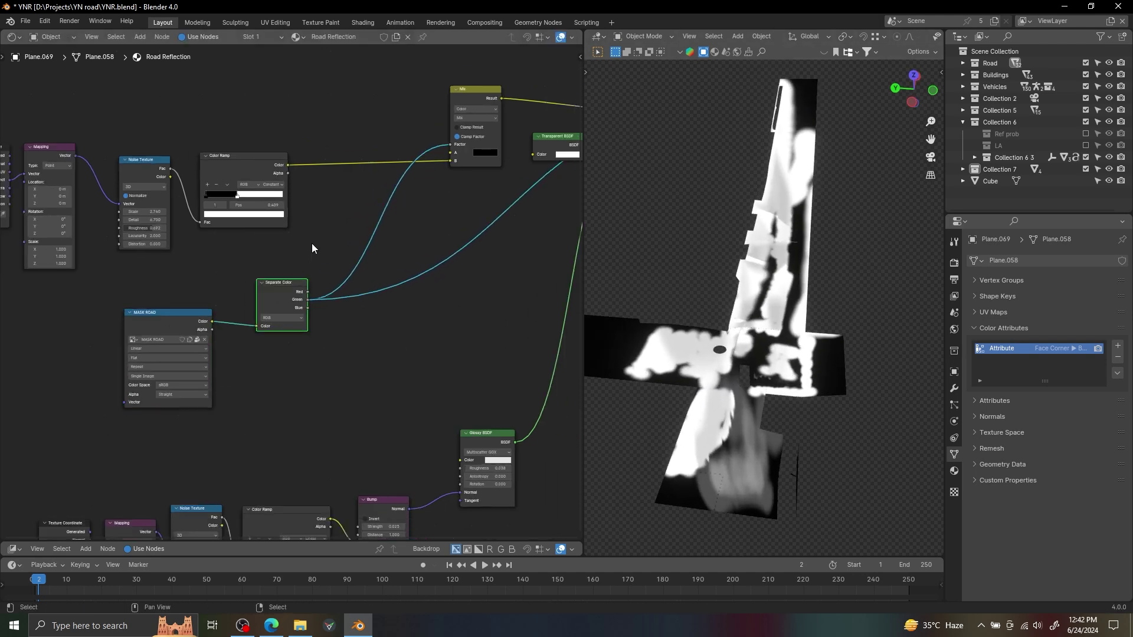
Preview the Mix node that combines the road mask with noise, and the final Mix Shader of the Road Reflection material
ctrl+shift+click(473, 149)
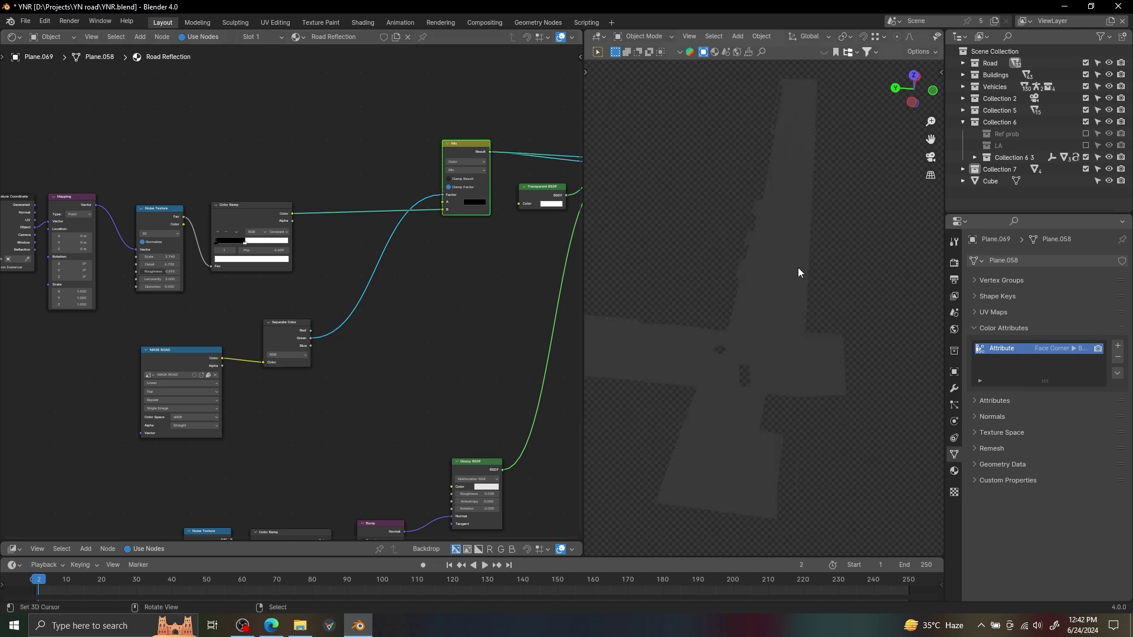
scroll(798, 267, up, 3)
scroll(409, 245, down, 5)
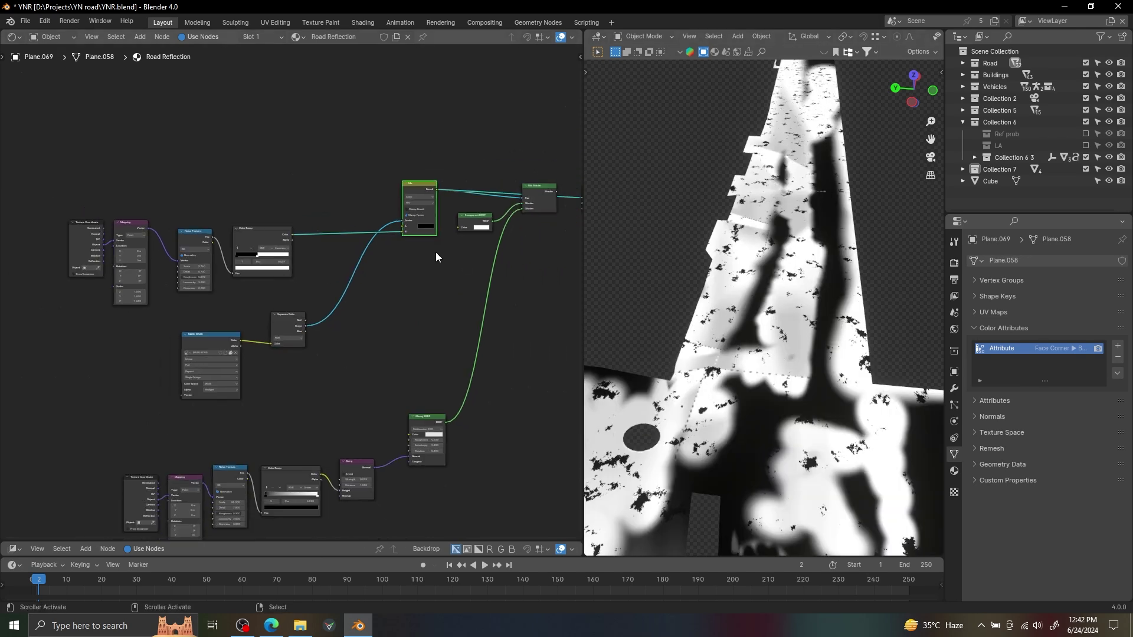
ctrl+shift+click(505, 193)
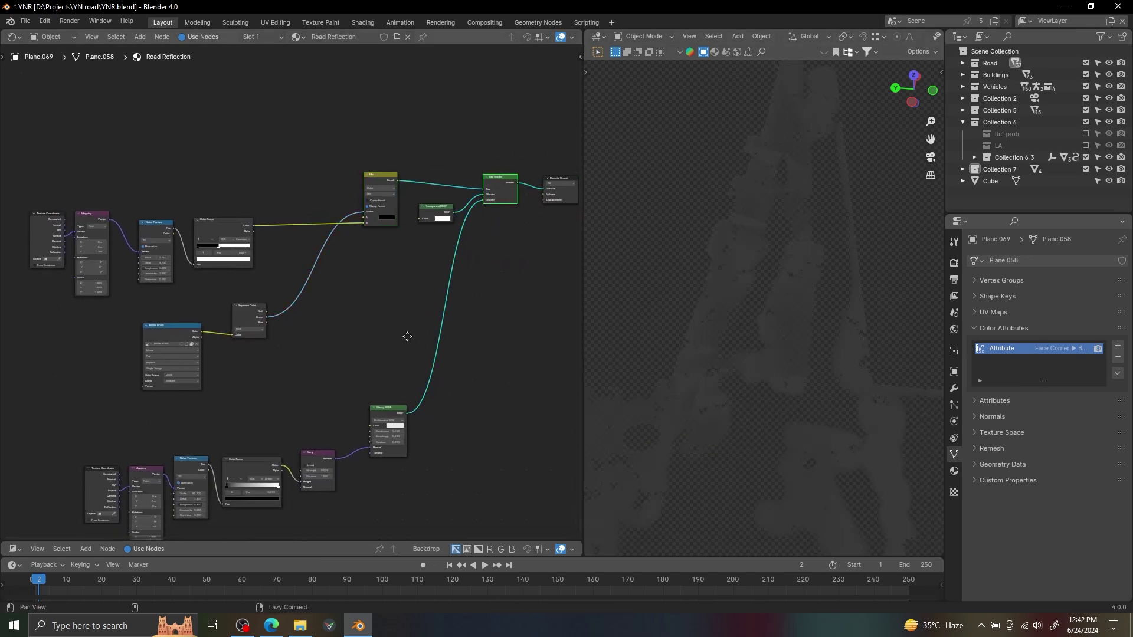
Move the Glossy BSDF closer to the Bump node, and select the node chain from Texture Coordinate to Bump
middle_drag(405, 332, 468, 213)
scroll(374, 317, up, 2)
scroll(319, 334, up, 1)
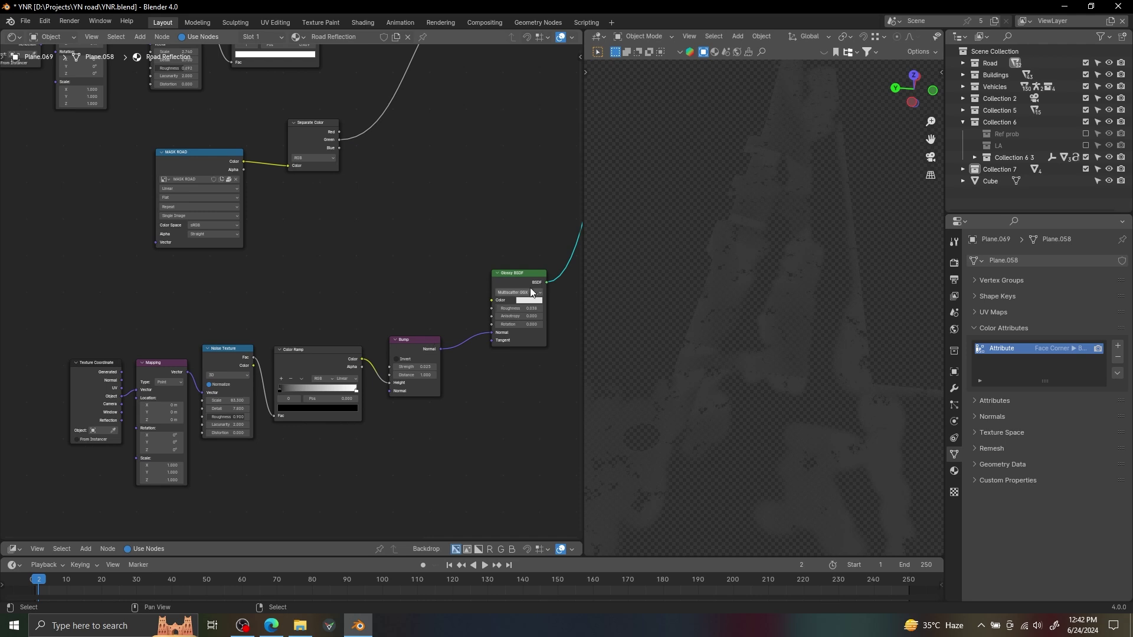
drag(520, 281, 502, 317)
scroll(397, 297, down, 4)
middle_drag(423, 278, 404, 309)
drag(93, 337, 379, 430)
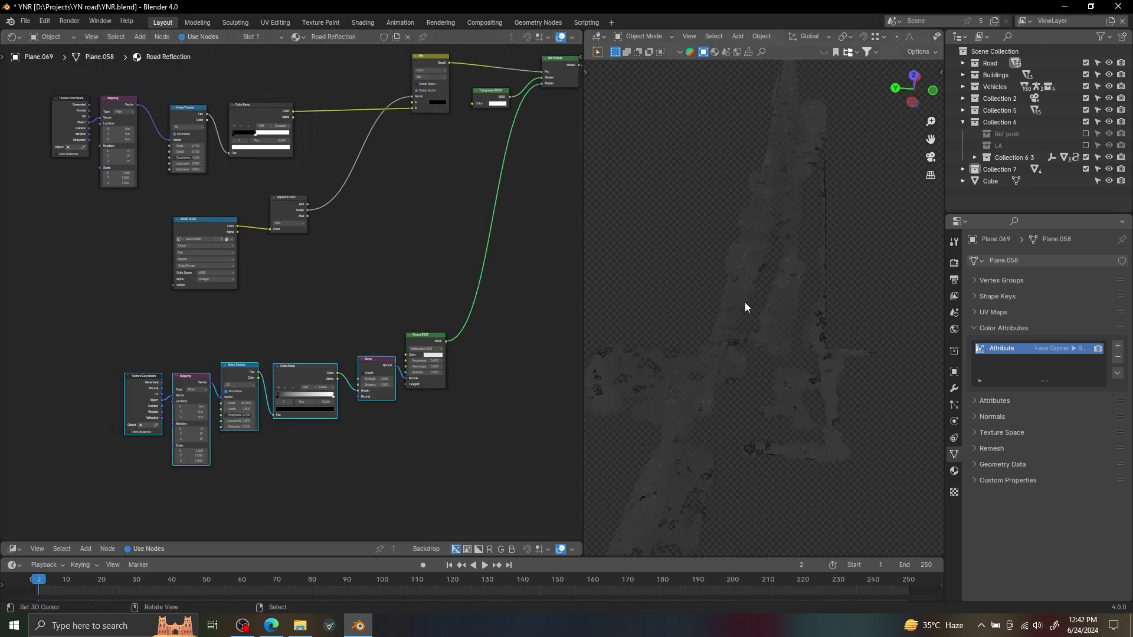
Exit Local View and examine the Road Reflection material on the road within the full street scene
scroll(746, 304, up, 3)
key(q)
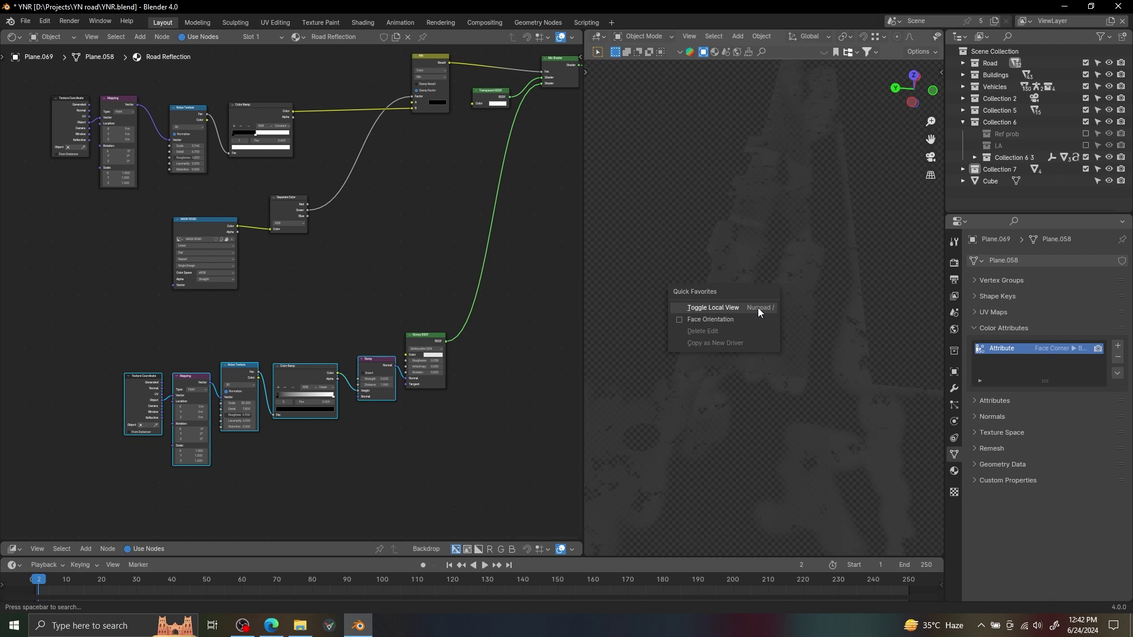
click(758, 308)
scroll(757, 309, up, 2)
shift+middle_drag(758, 308, 843, 291)
scroll(788, 305, up, 4)
scroll(803, 309, up, 1)
scroll(803, 309, down, 3)
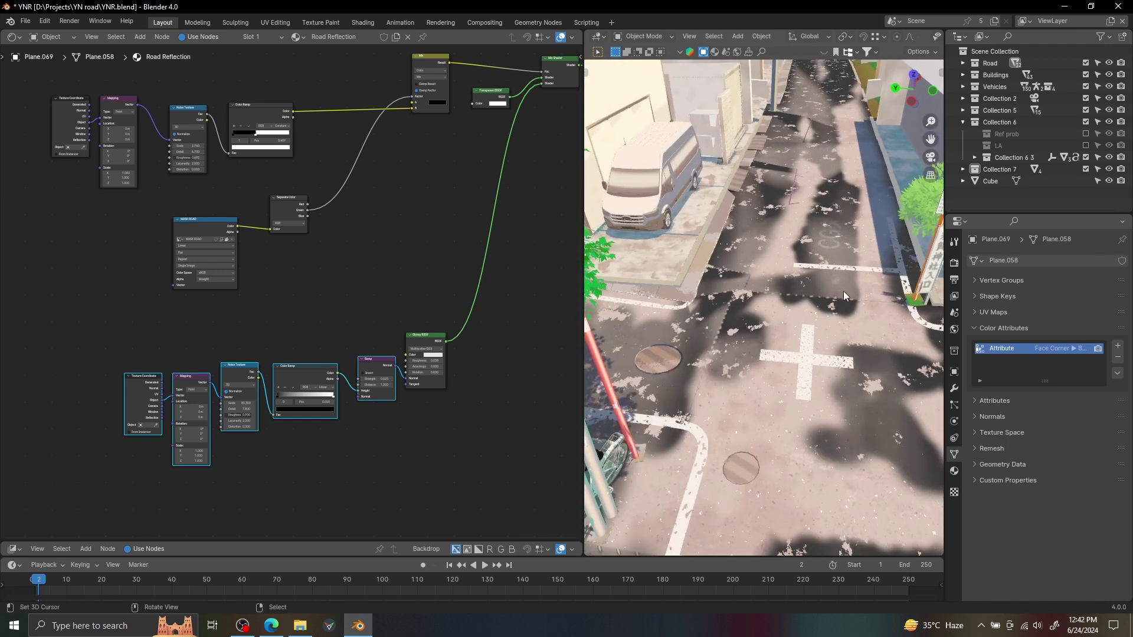
Enable the Ref prob collection, isolate its reflection planes in Local View and select all of them
click(1085, 134)
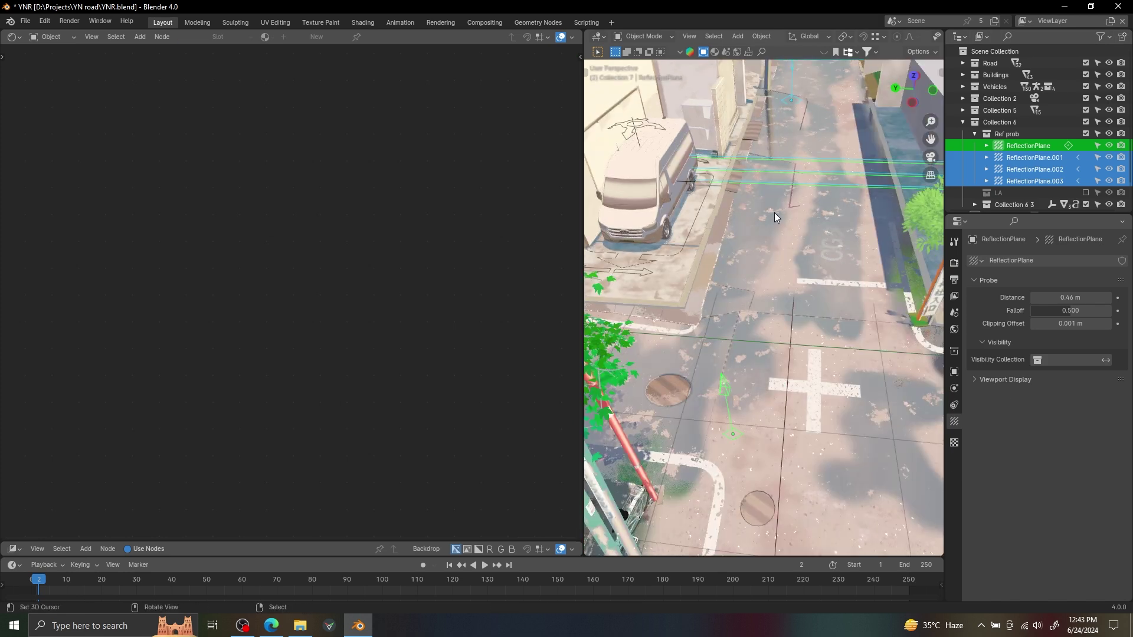
key(slash)
key(alt+a)
ctrl+alt+drag(781, 213, 802, 274)
mouse_move(802, 274)
middle_down()
mouse_move(827, 255)
mouse_move(806, 230)
mouse_move(791, 277)
middle_up()
click(799, 264)
key(a)
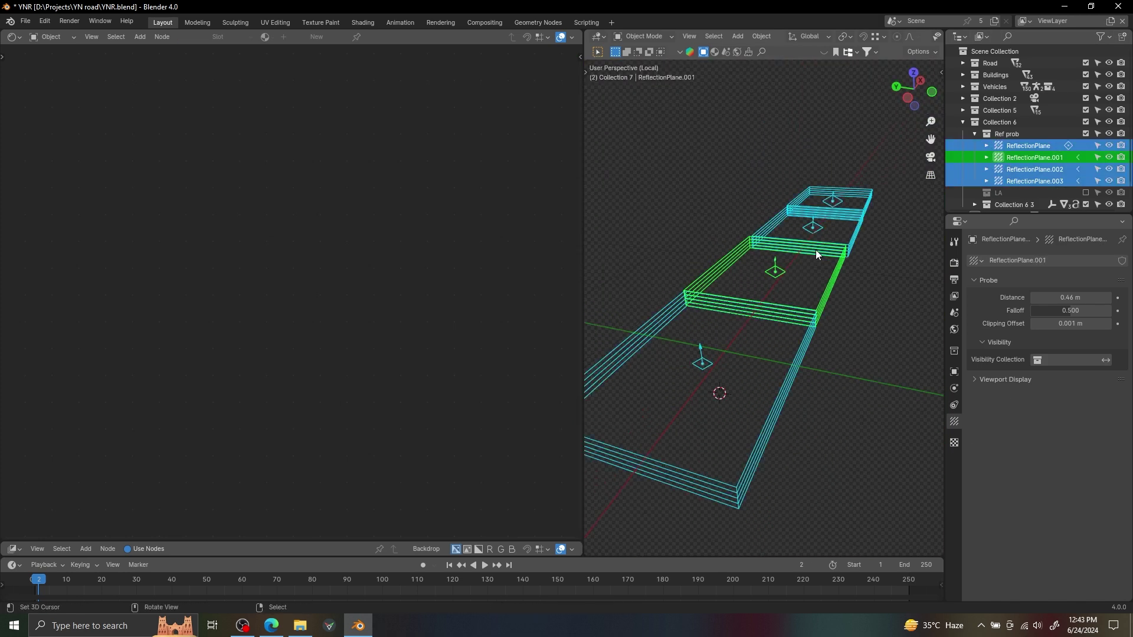
Exit Local View, hide the viewport overlays and examine the reflections on the street surface
key(q)
click(829, 245)
key(shift+alt+z)
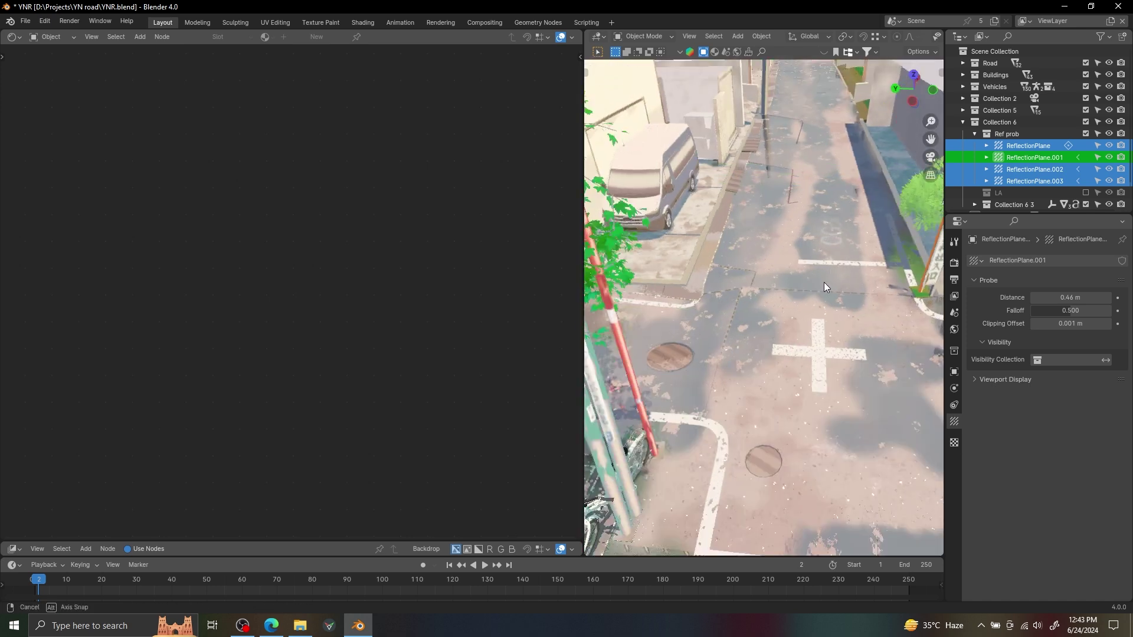
scroll(823, 281, up, 2)
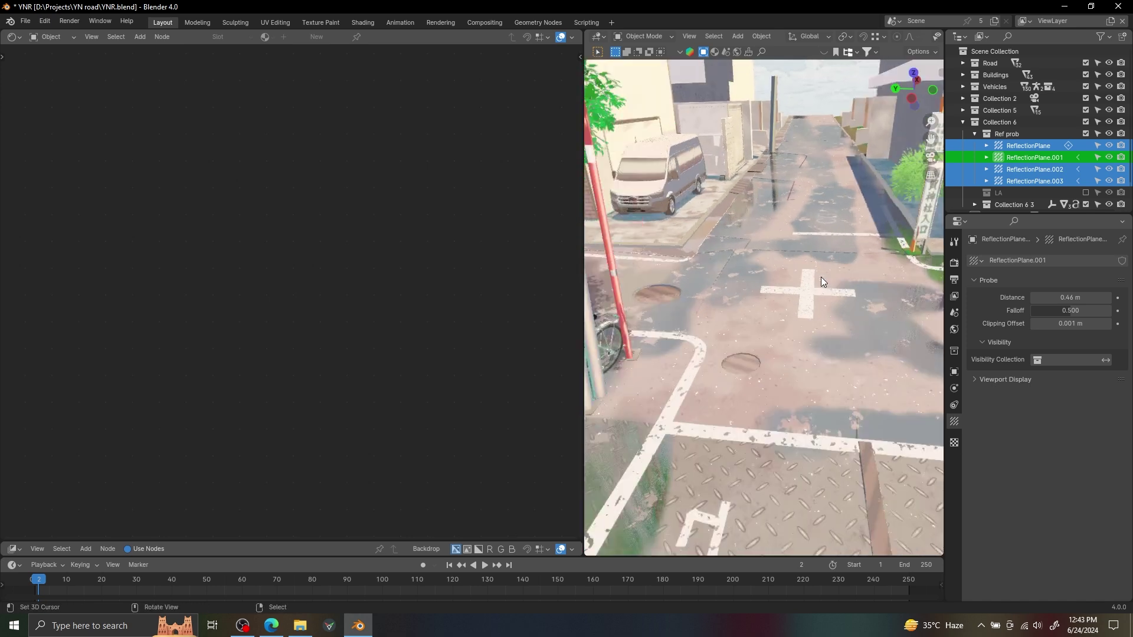